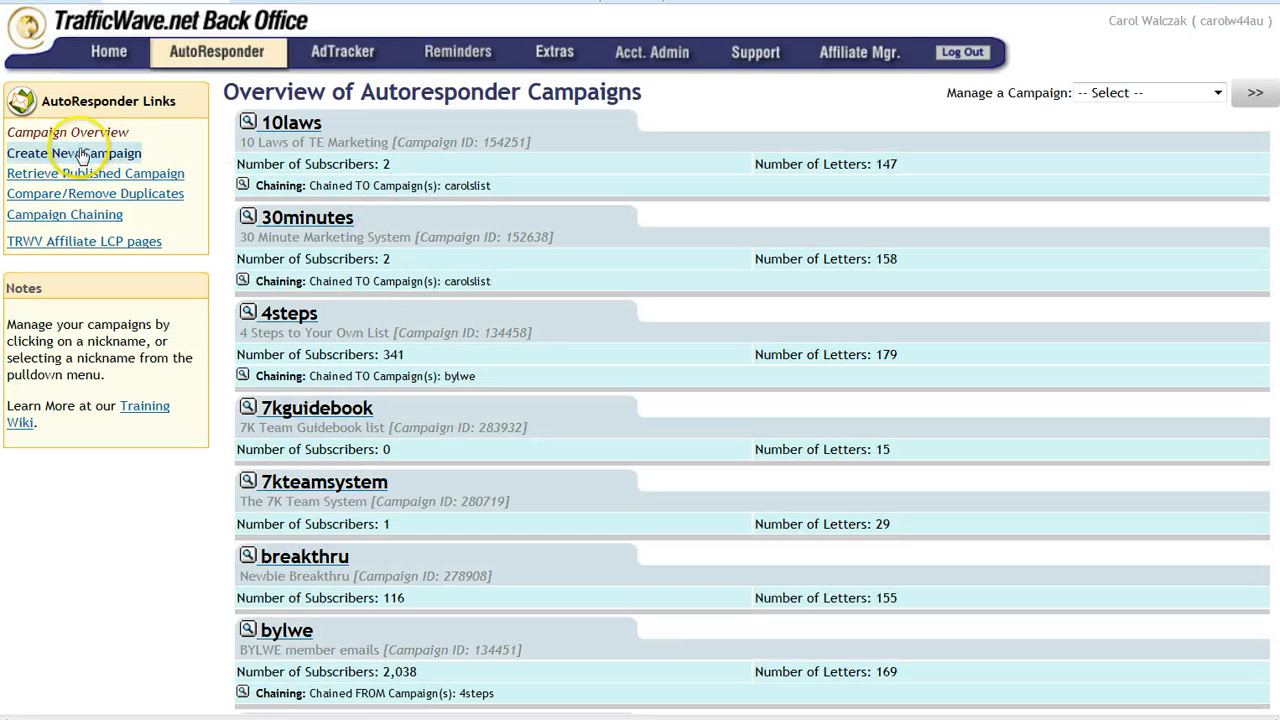
# Start a new autoresponder campaign with the nickname plantaseed, verify the nickname and proceed to step 2.
pyautogui.click(79, 157)
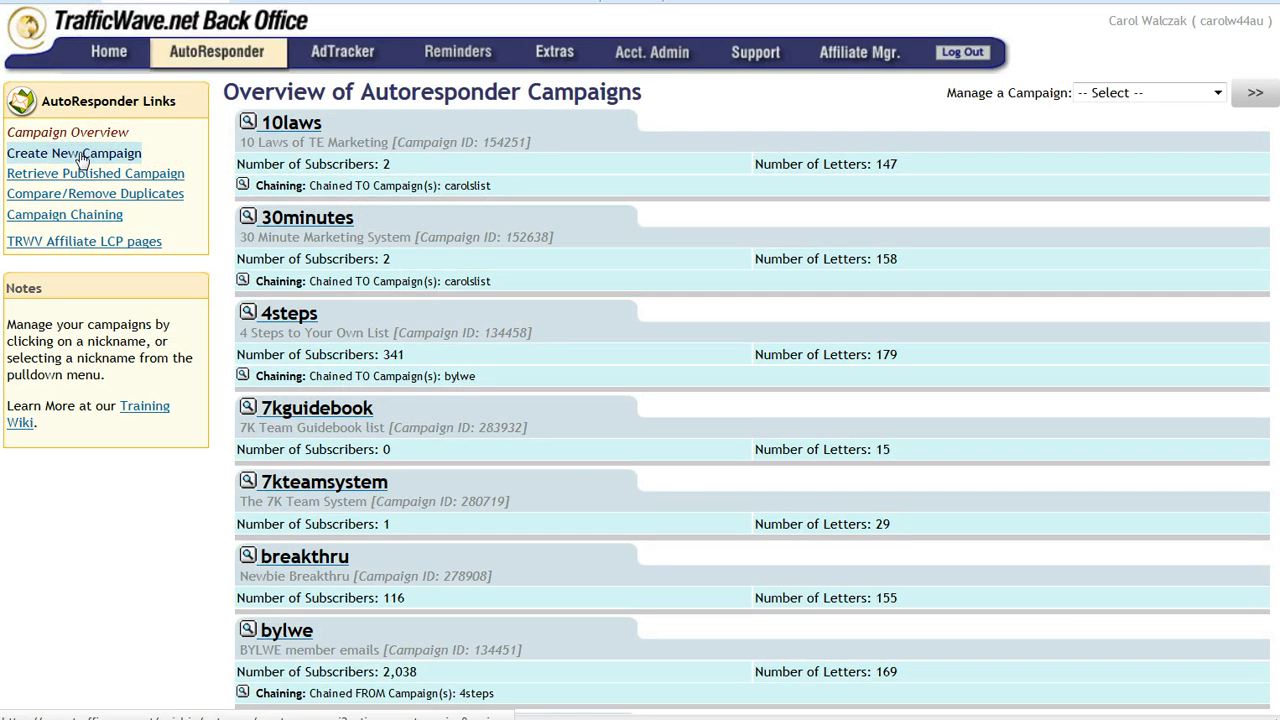
pyautogui.click(82, 157)
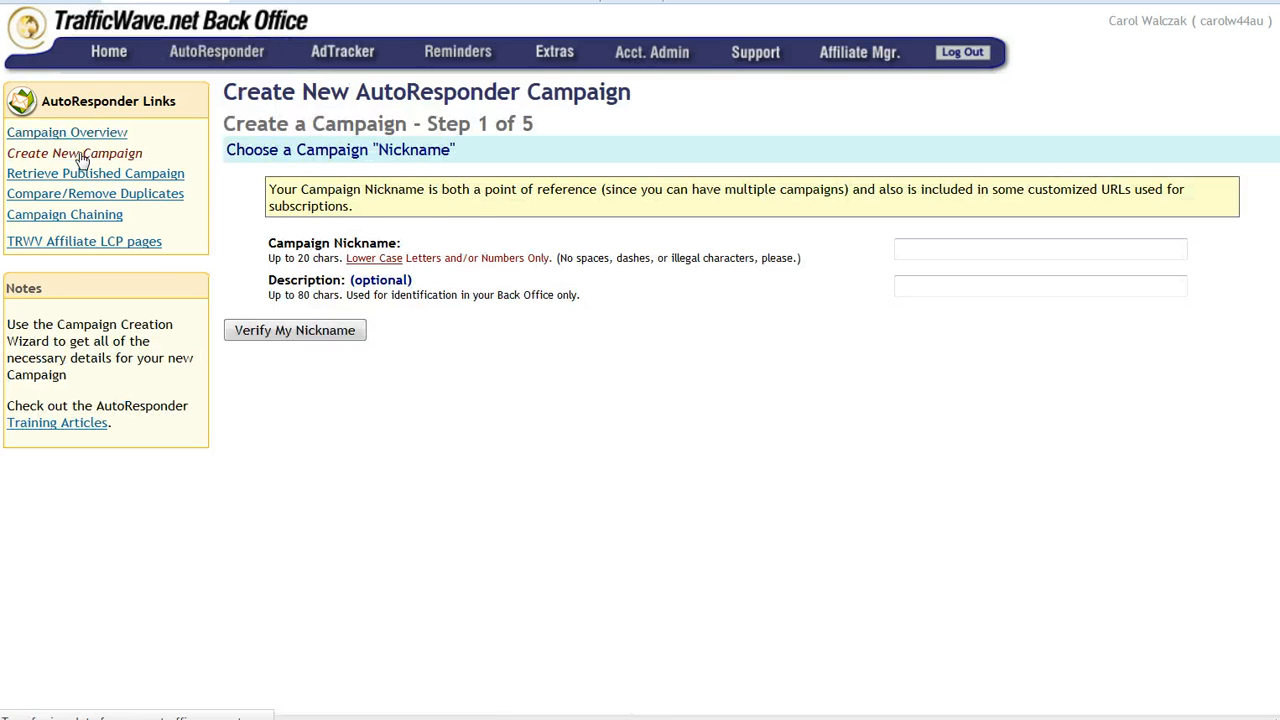
pyautogui.click(982, 254)
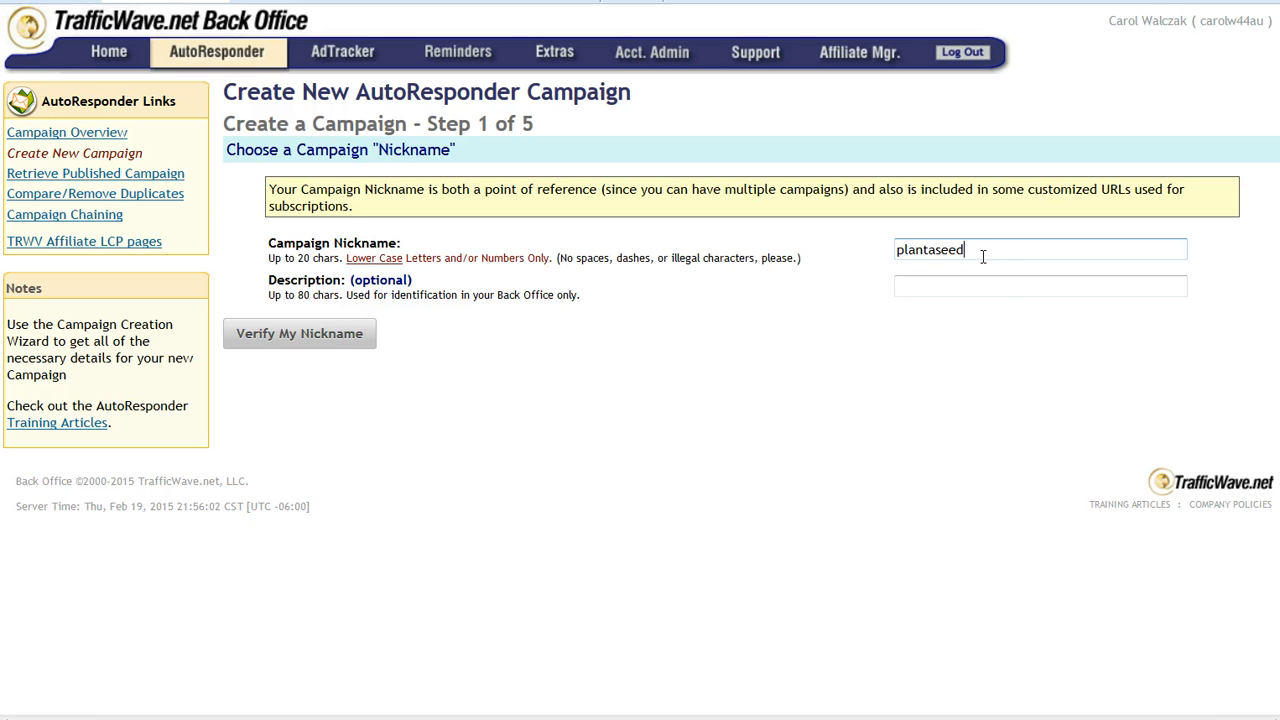
pyautogui.click(295, 336)
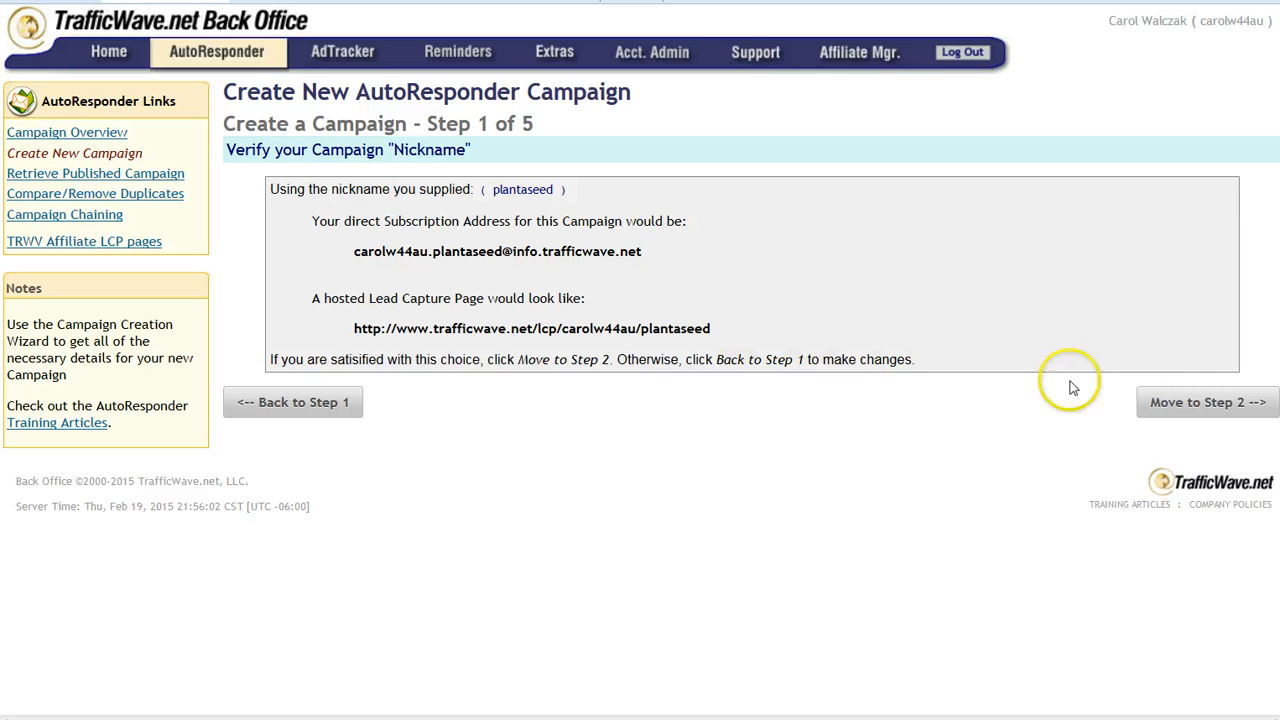
pyautogui.click(1190, 405)
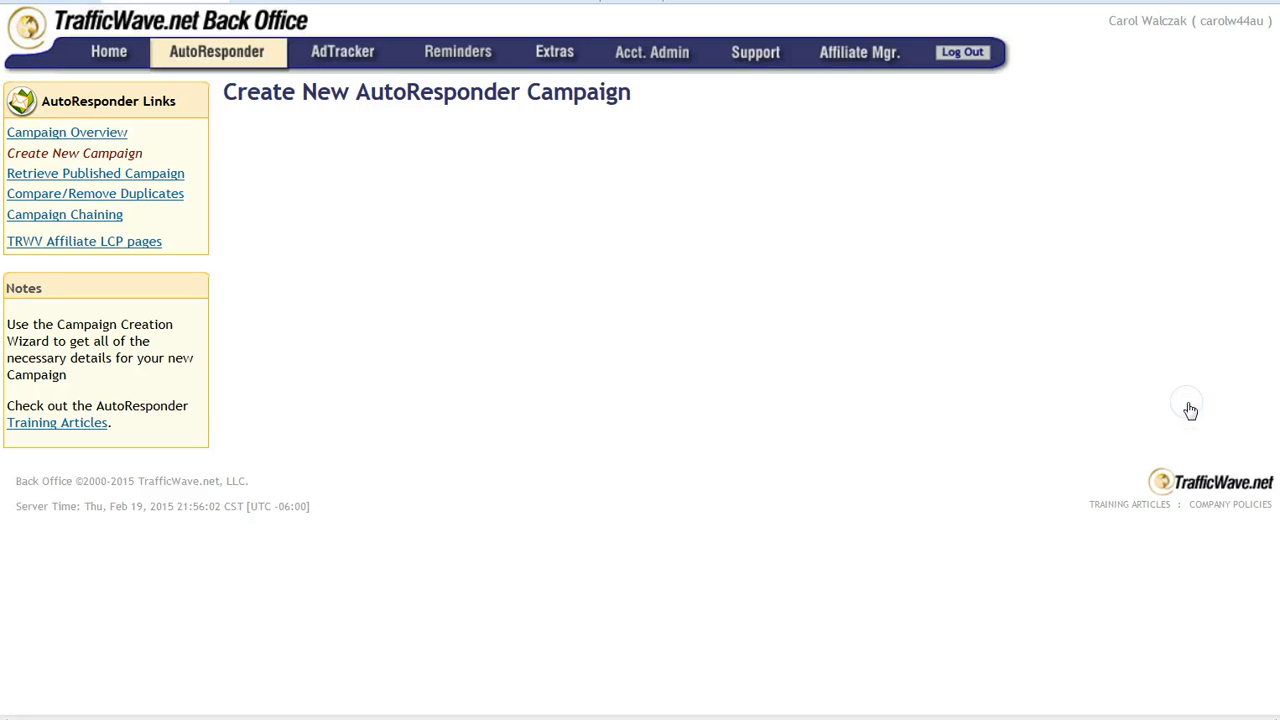
# Fill in the return e-mail name and address, set the campaign title to Plant A Seed, and proceed to step 3.
pyautogui.click(742, 341)
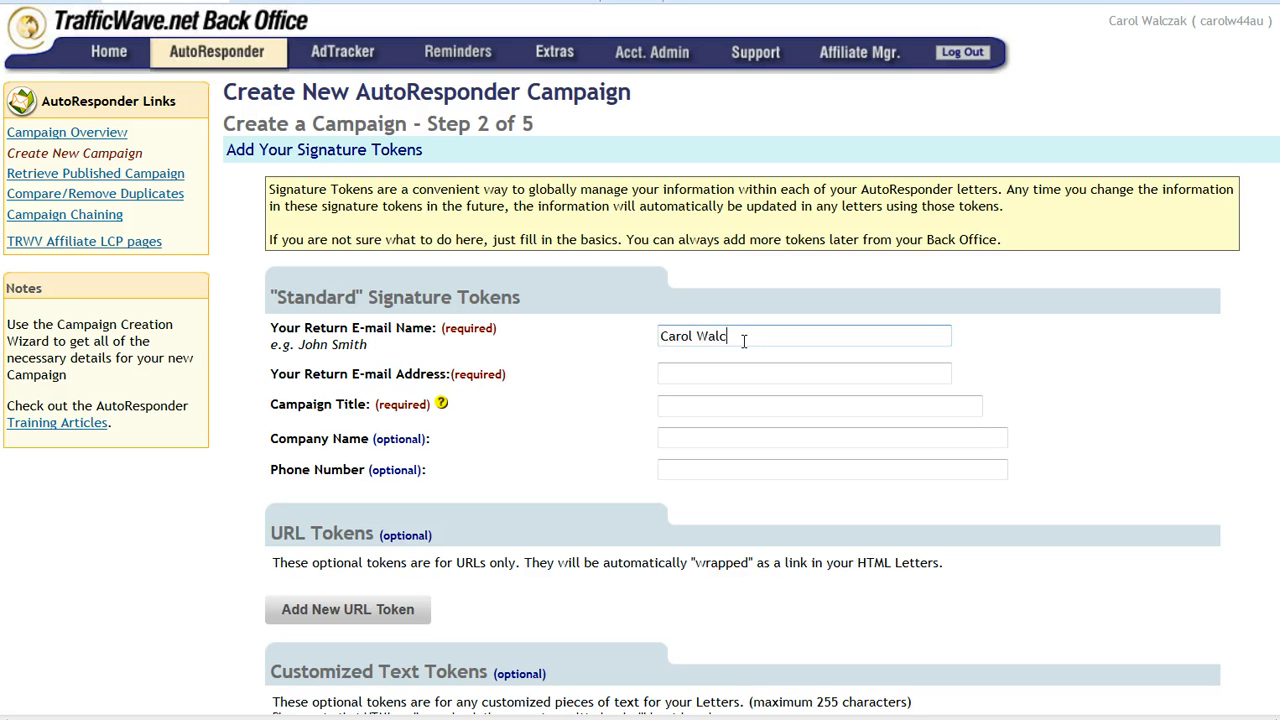
pyautogui.press('Tab')
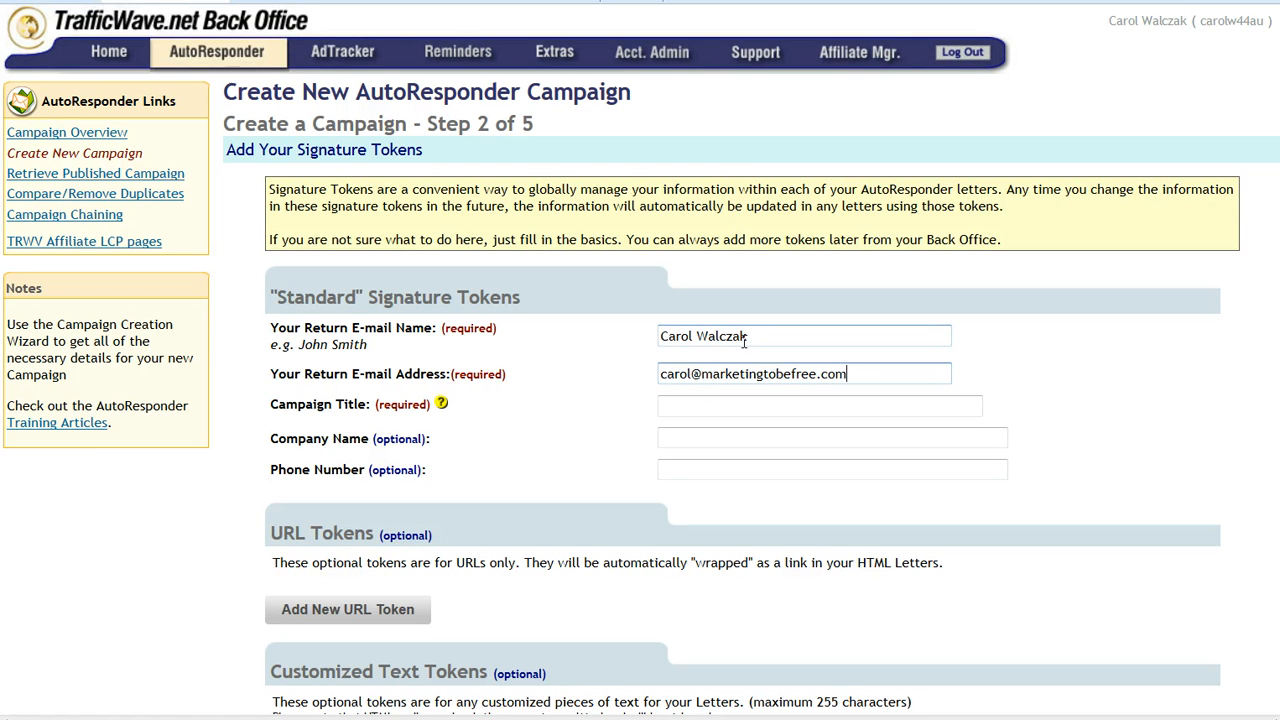
pyautogui.press('Tab')
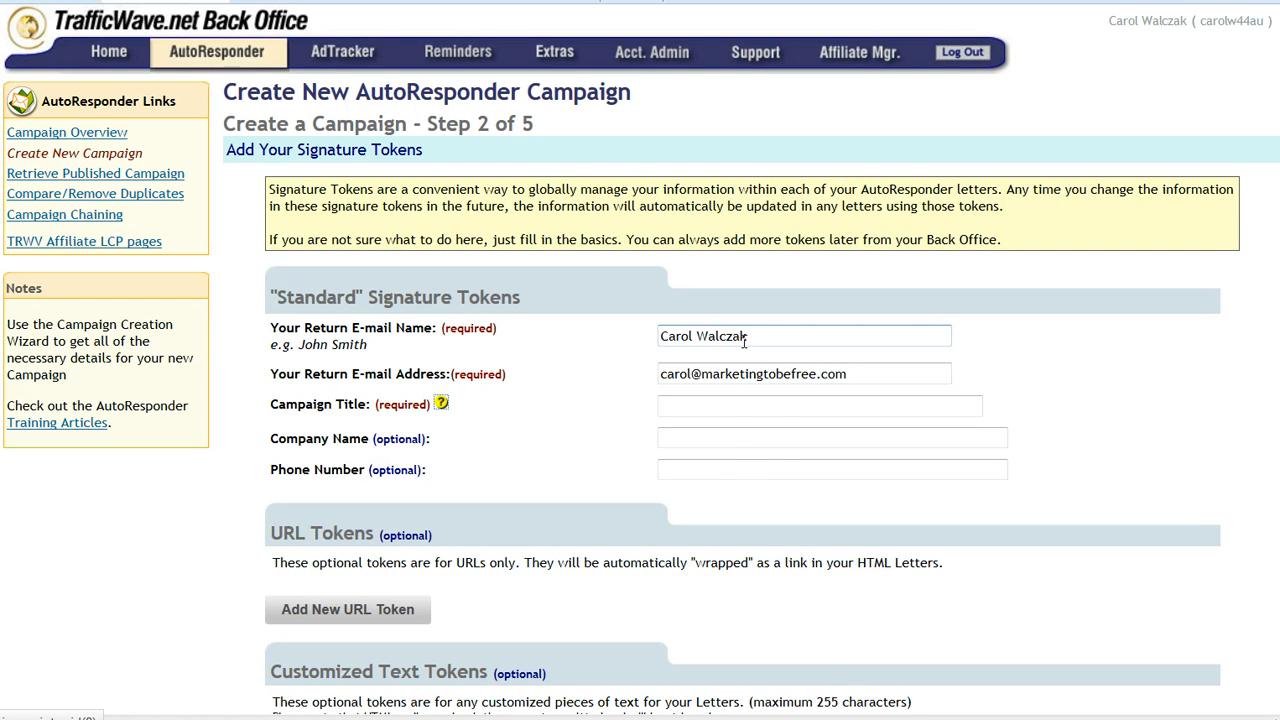
pyautogui.click(762, 413)
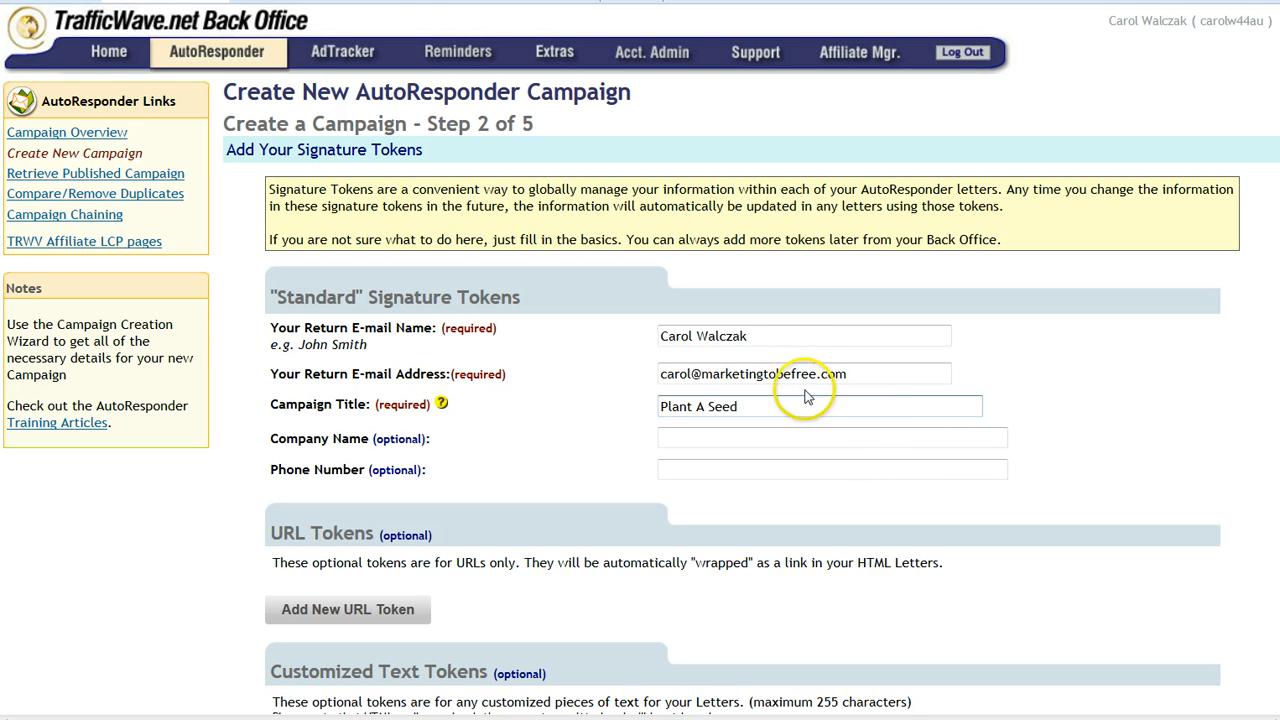
pyautogui.scroll(-3, 1130, 467)
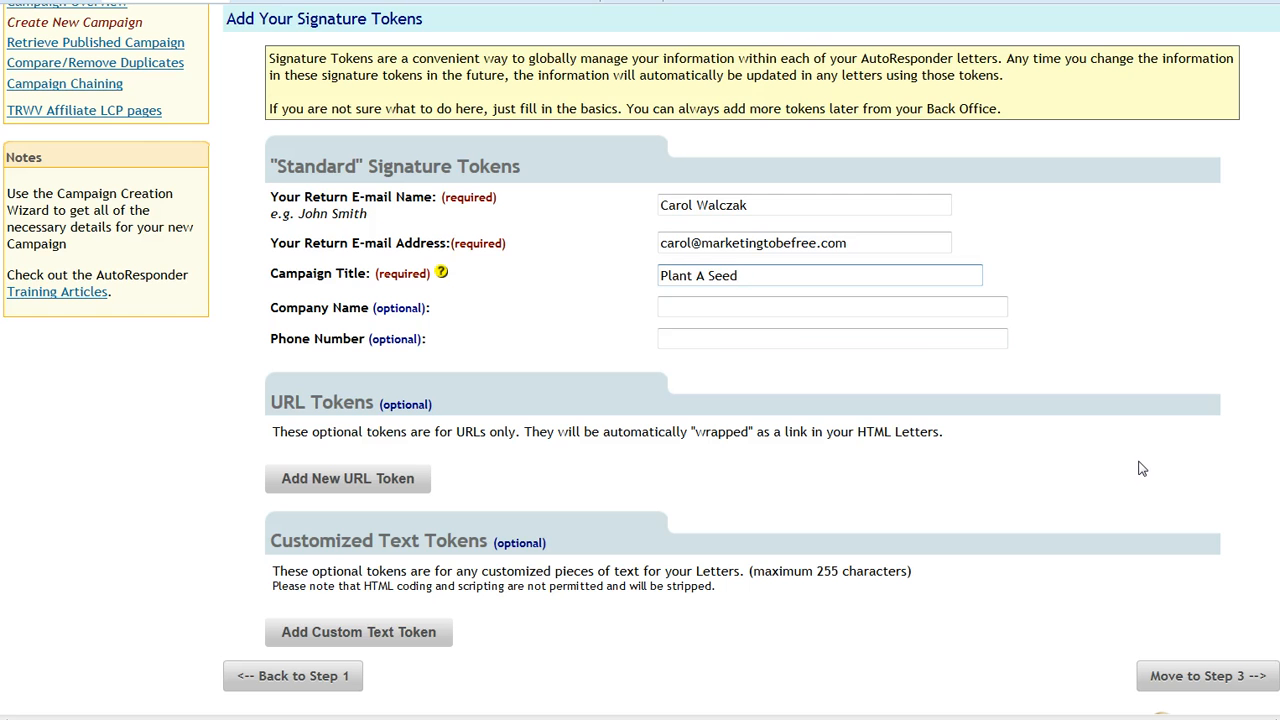
pyautogui.scroll(-2, 1142, 469)
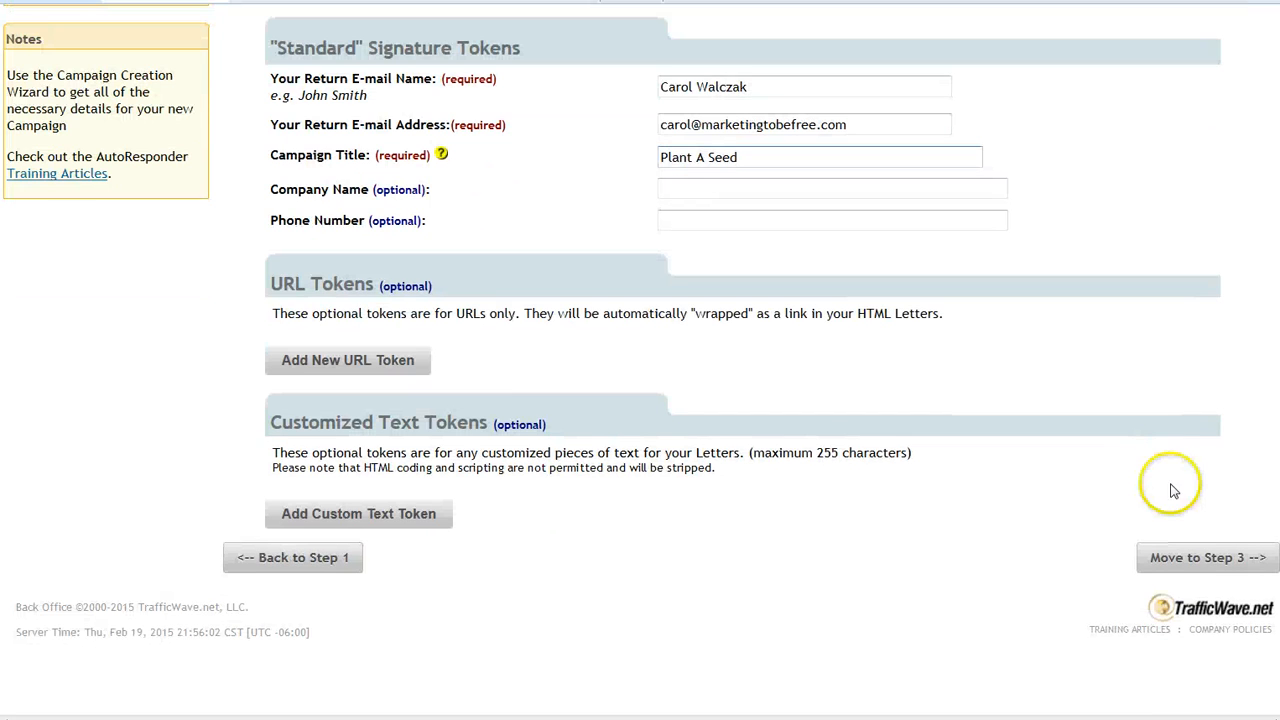
pyautogui.click(1200, 555)
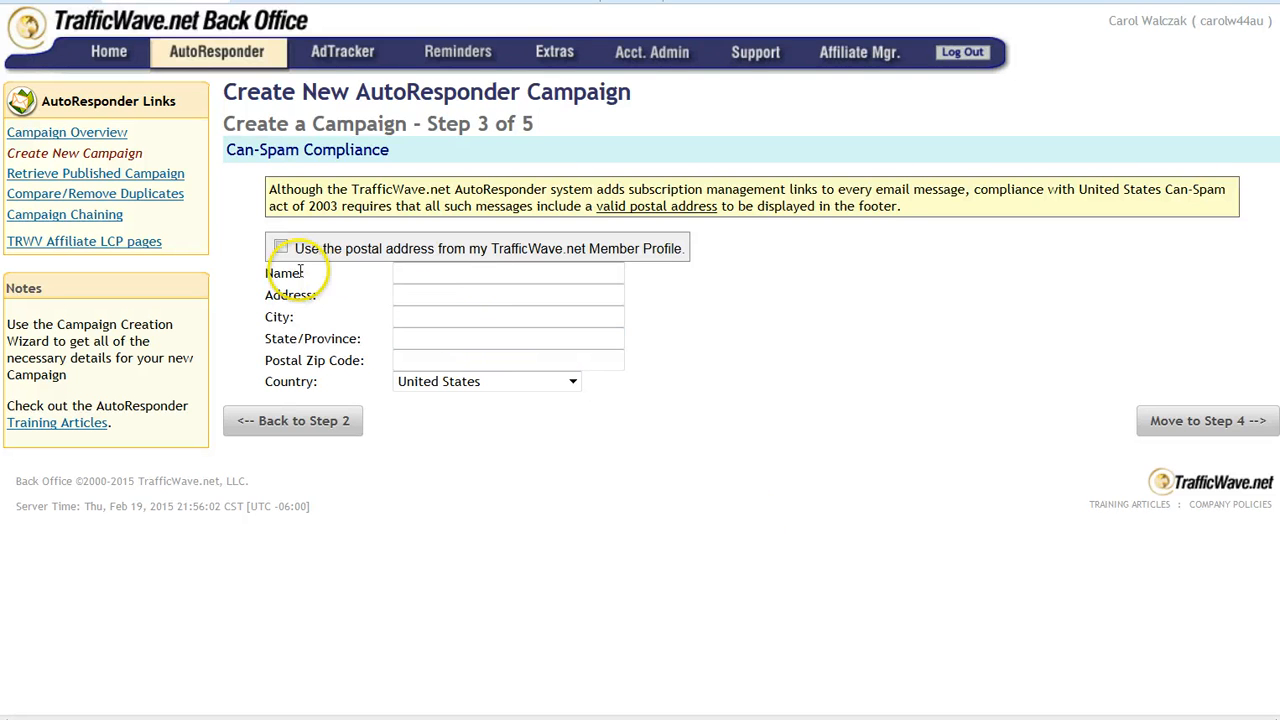
# Use the postal address from the member profile for Can-Spam compliance and proceed to step 4.
pyautogui.click(436, 299)
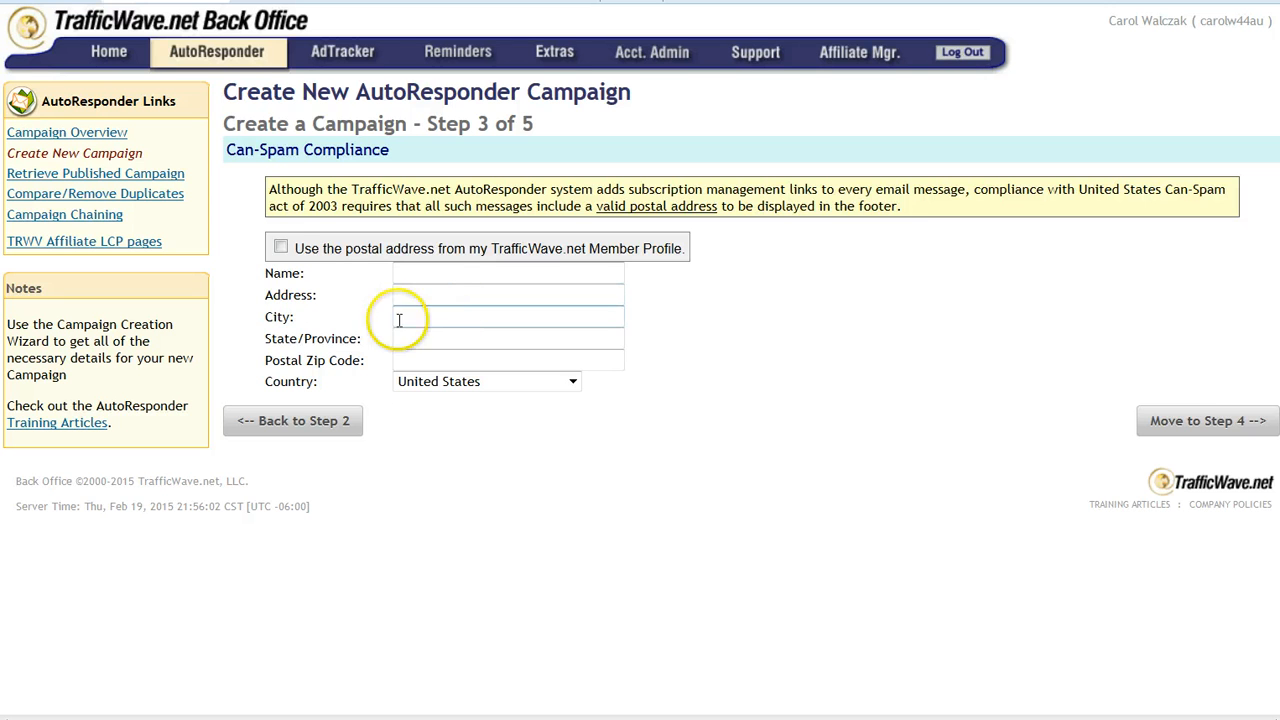
pyautogui.click(282, 249)
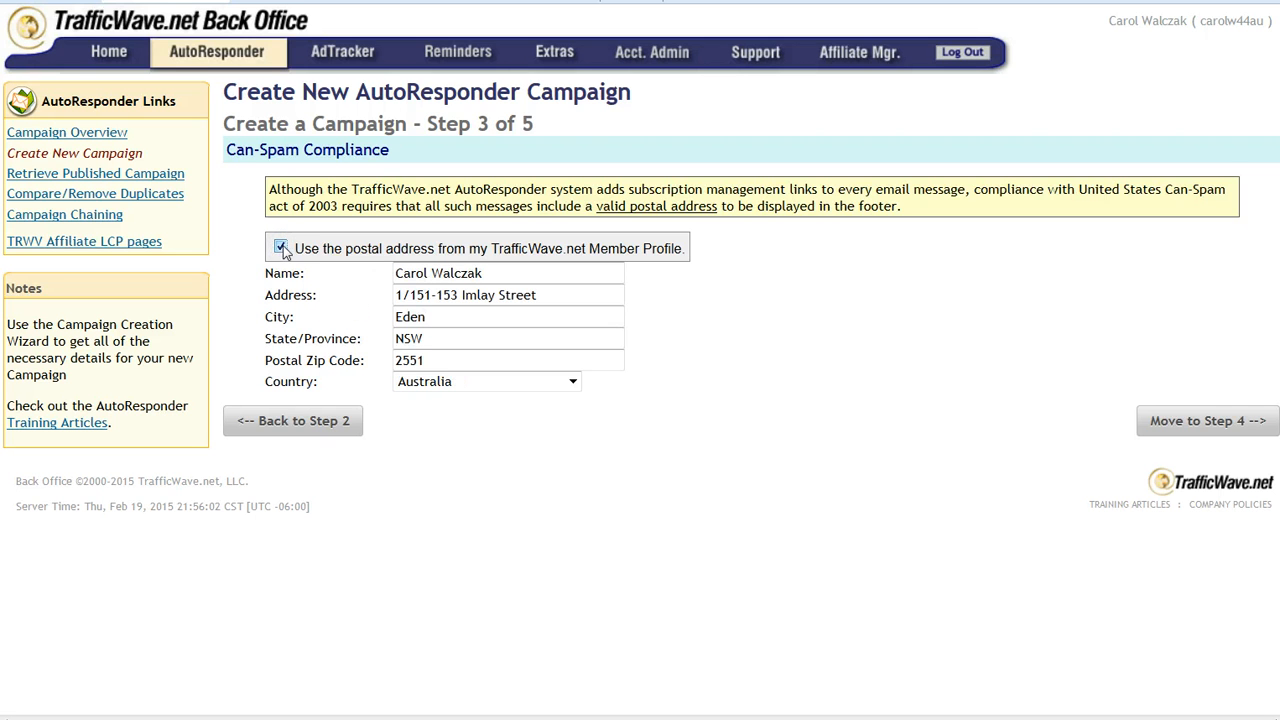
pyautogui.click(1194, 421)
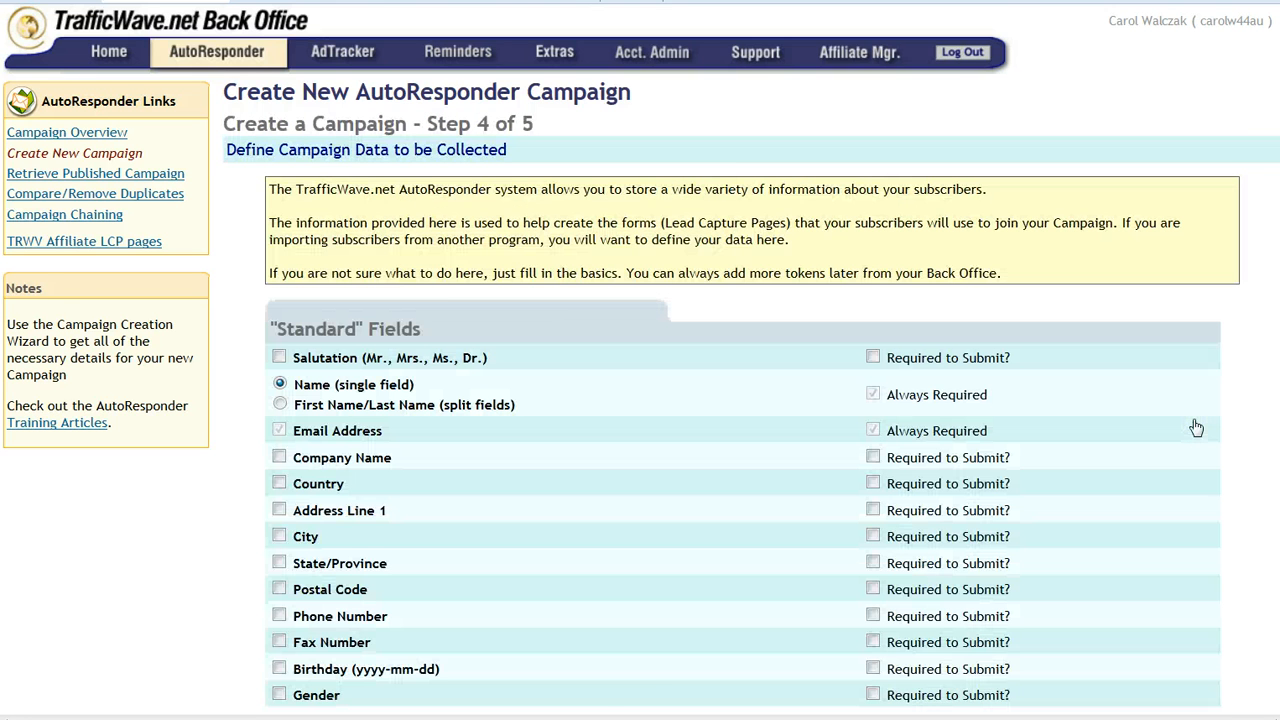
# Choose the single-field Name option for the subscriber data to collect and proceed to step 5.
pyautogui.scroll(-1, 1193, 419)
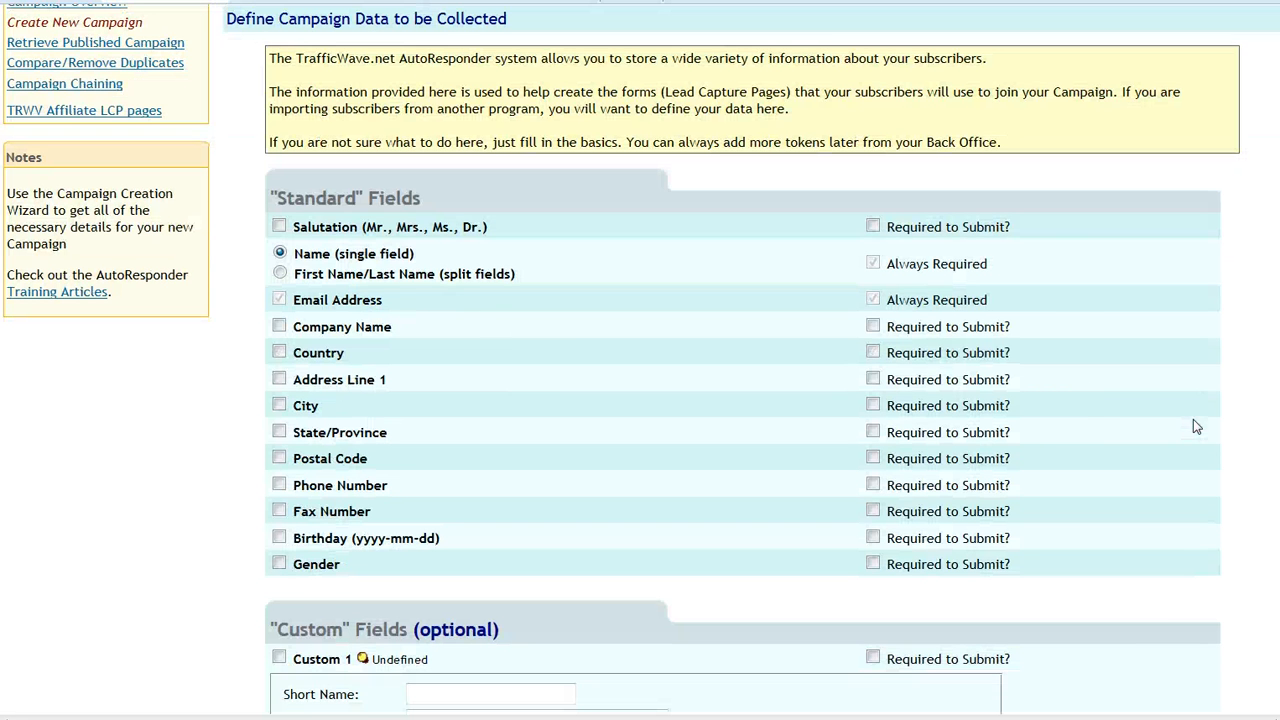
pyautogui.click(280, 254)
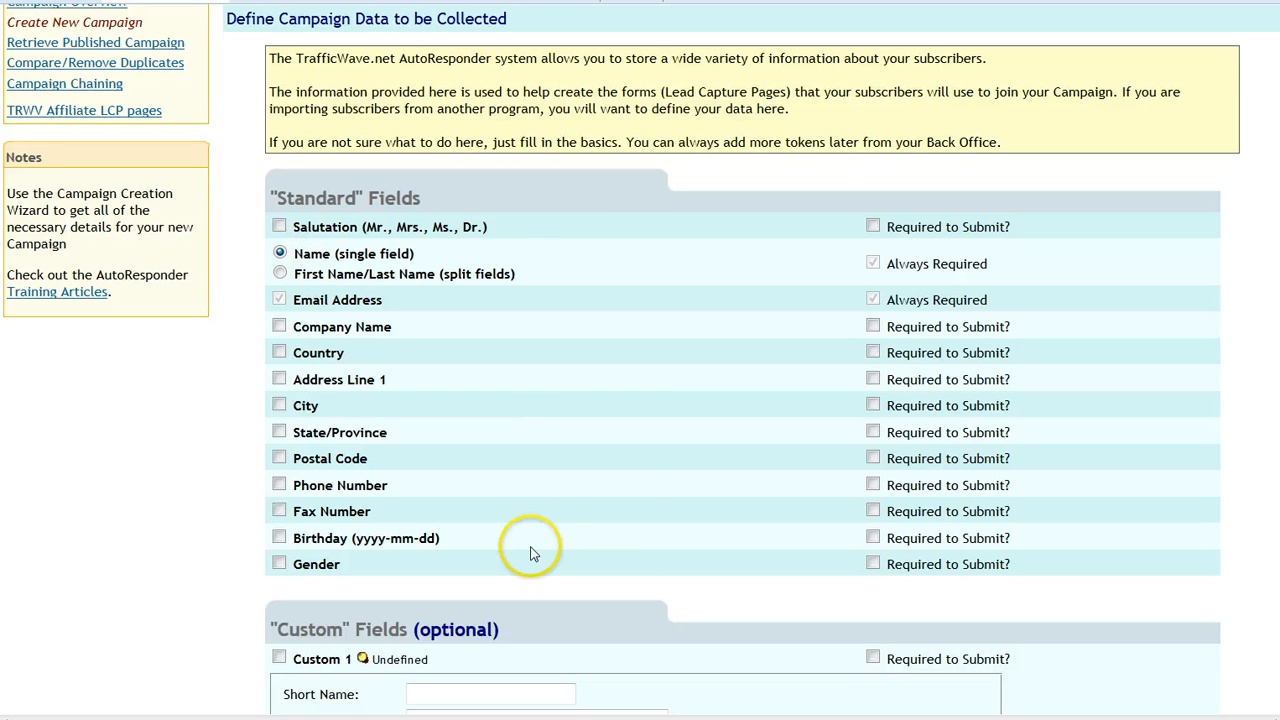
pyautogui.scroll(-1, 657, 406)
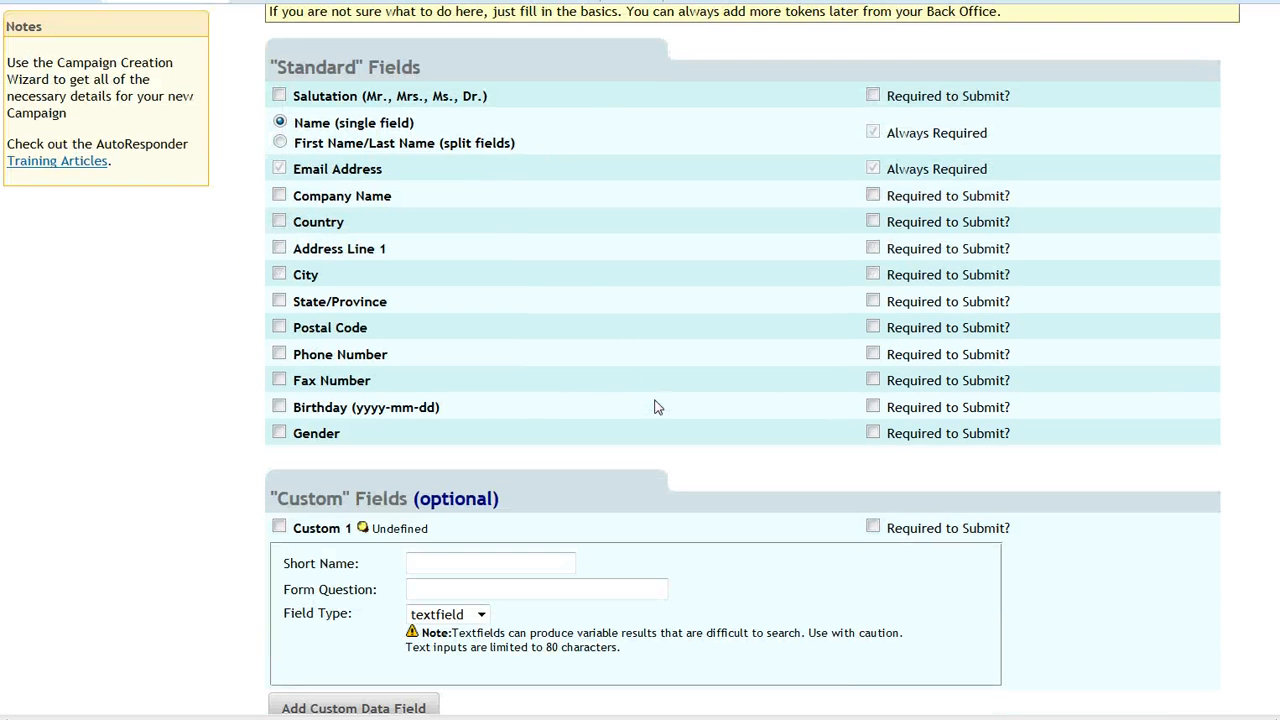
pyautogui.scroll(-2, 1149, 431)
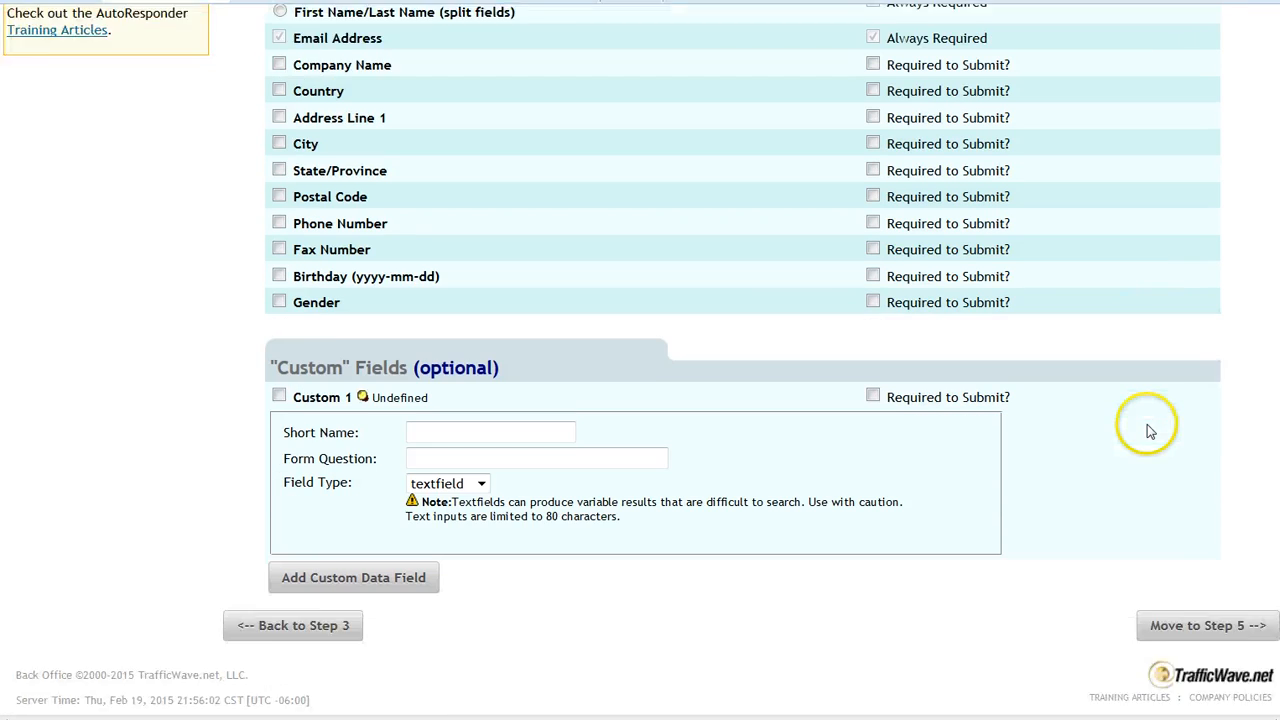
pyautogui.click(1208, 558)
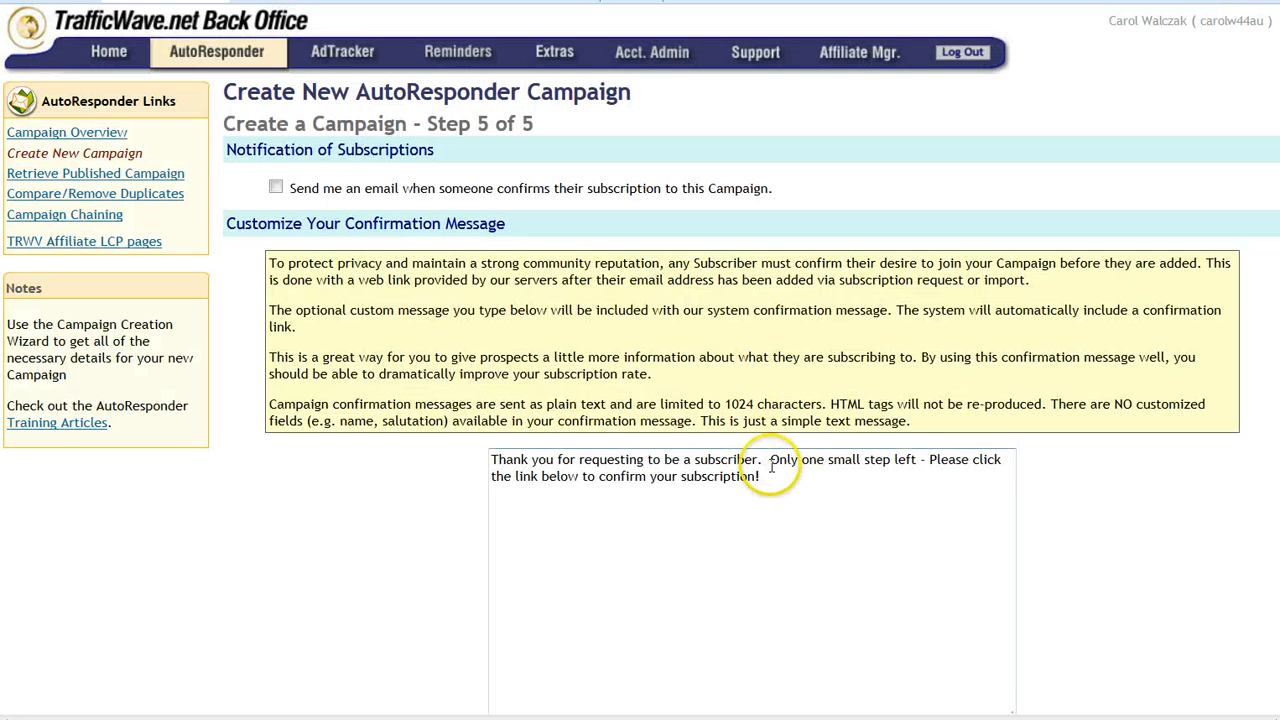
# Turn on e-mail notification of confirmed subscriptions, agree to the confirmation message requirements, and finish the campaign setup.
pyautogui.click(276, 189)
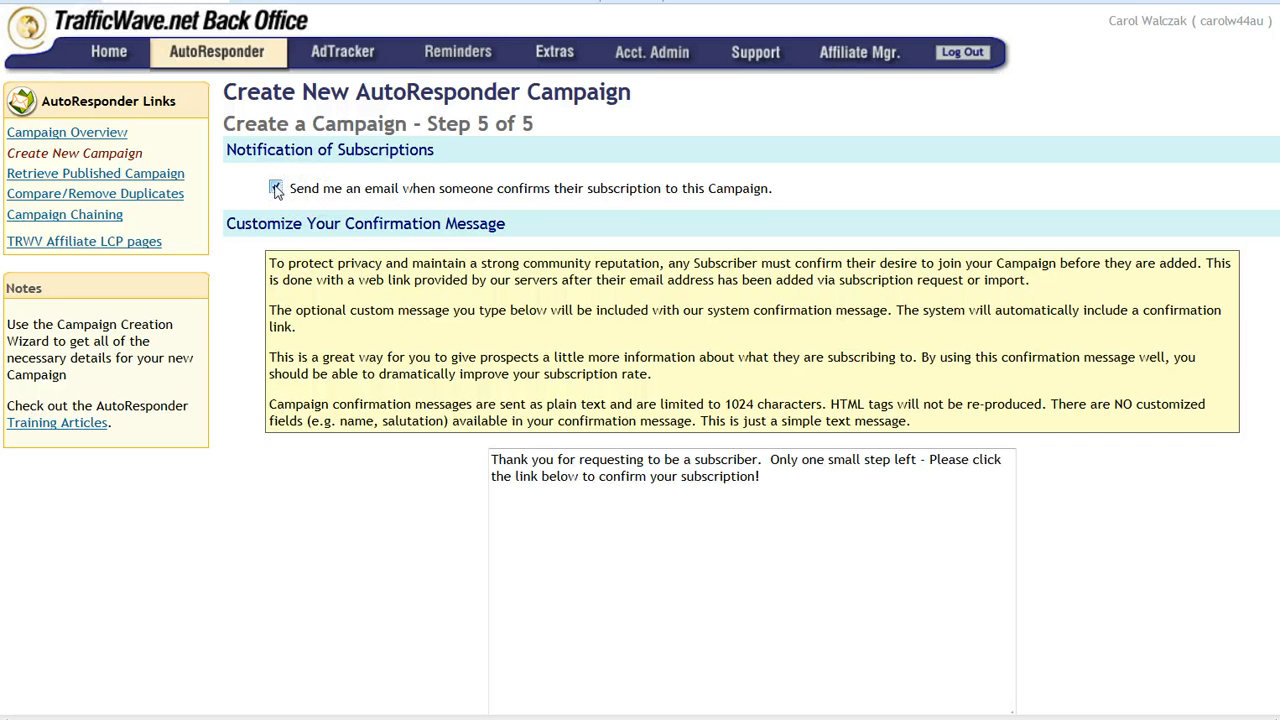
pyautogui.scroll(-3, 1125, 527)
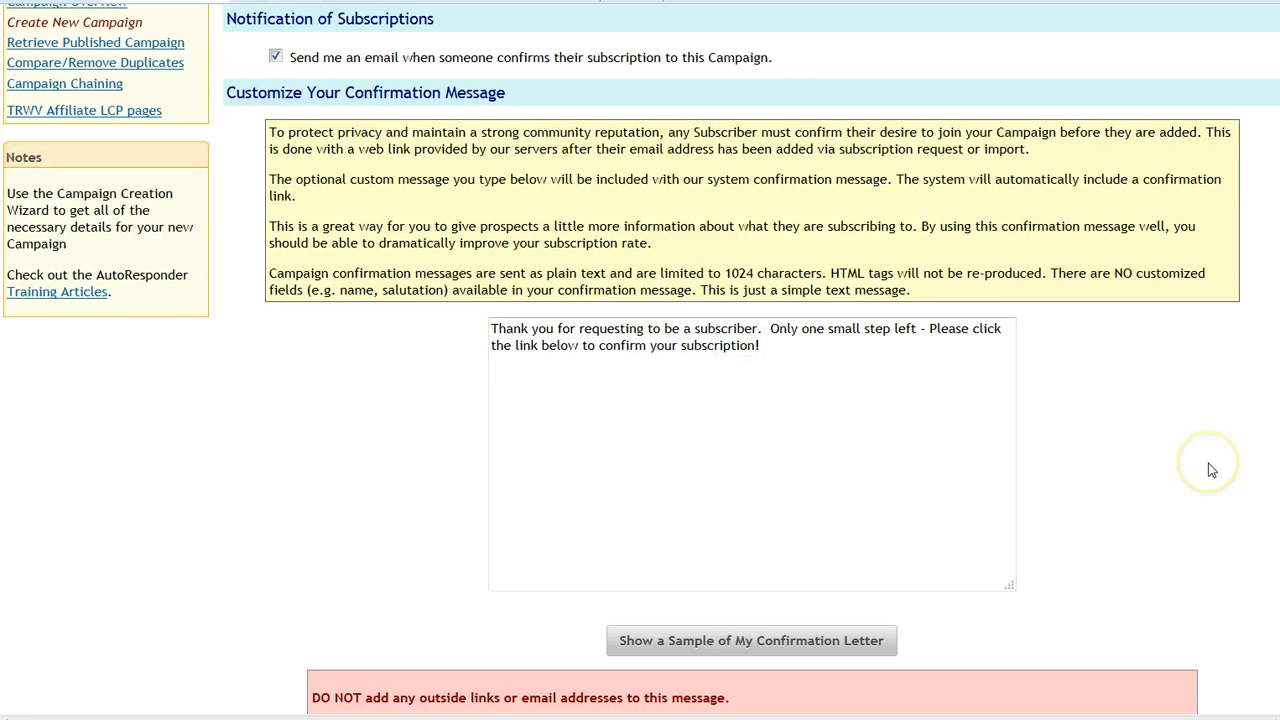
pyautogui.scroll(-3, 1210, 470)
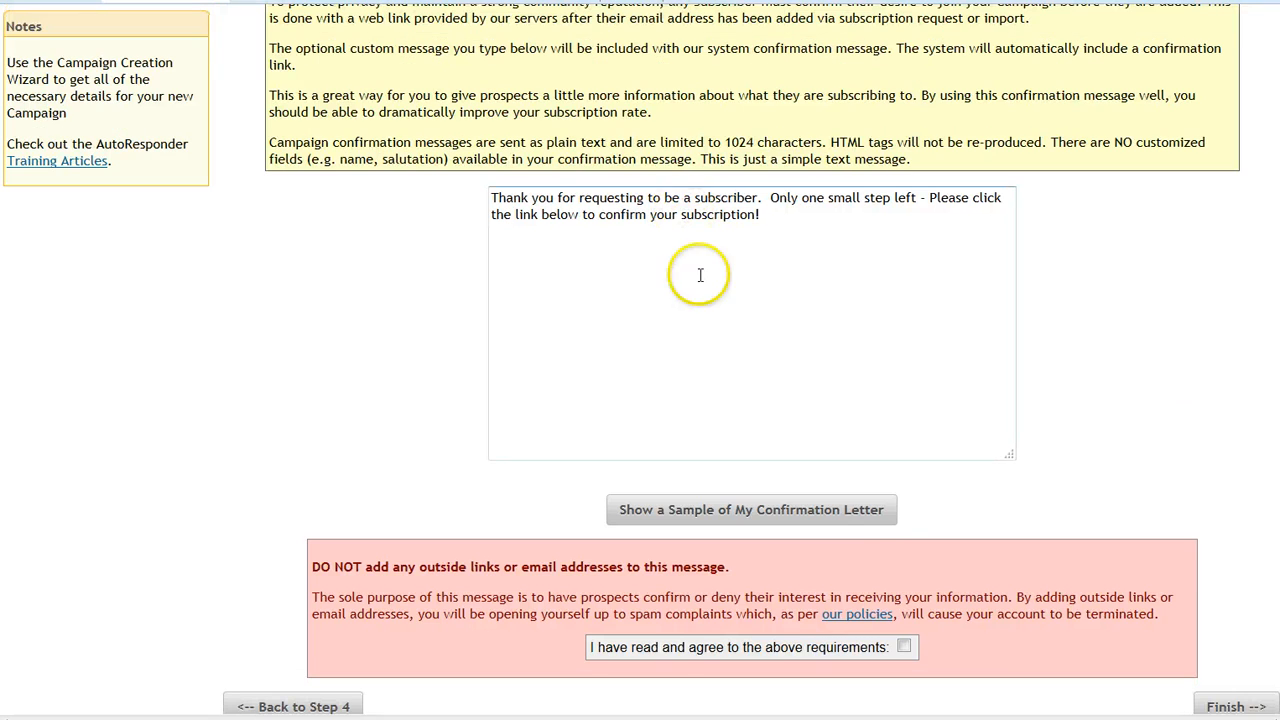
pyautogui.scroll(-3, 1194, 420)
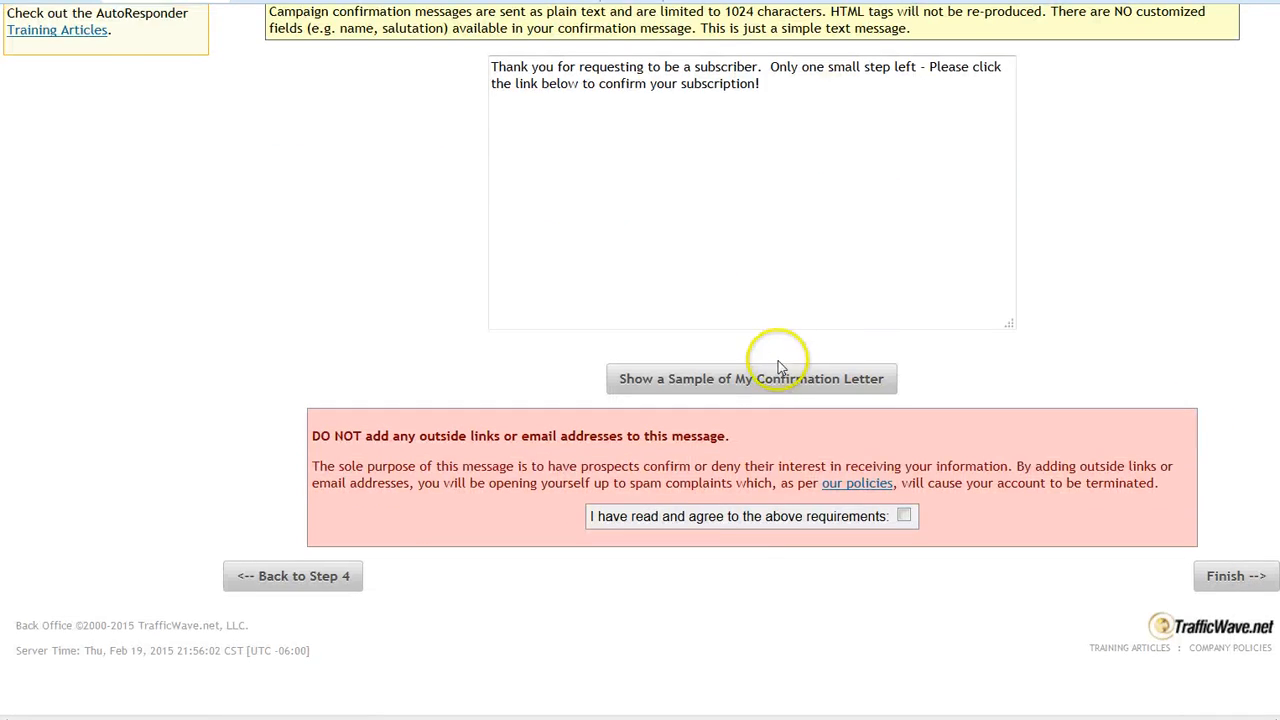
pyautogui.click(905, 516)
pyautogui.click(1243, 578)
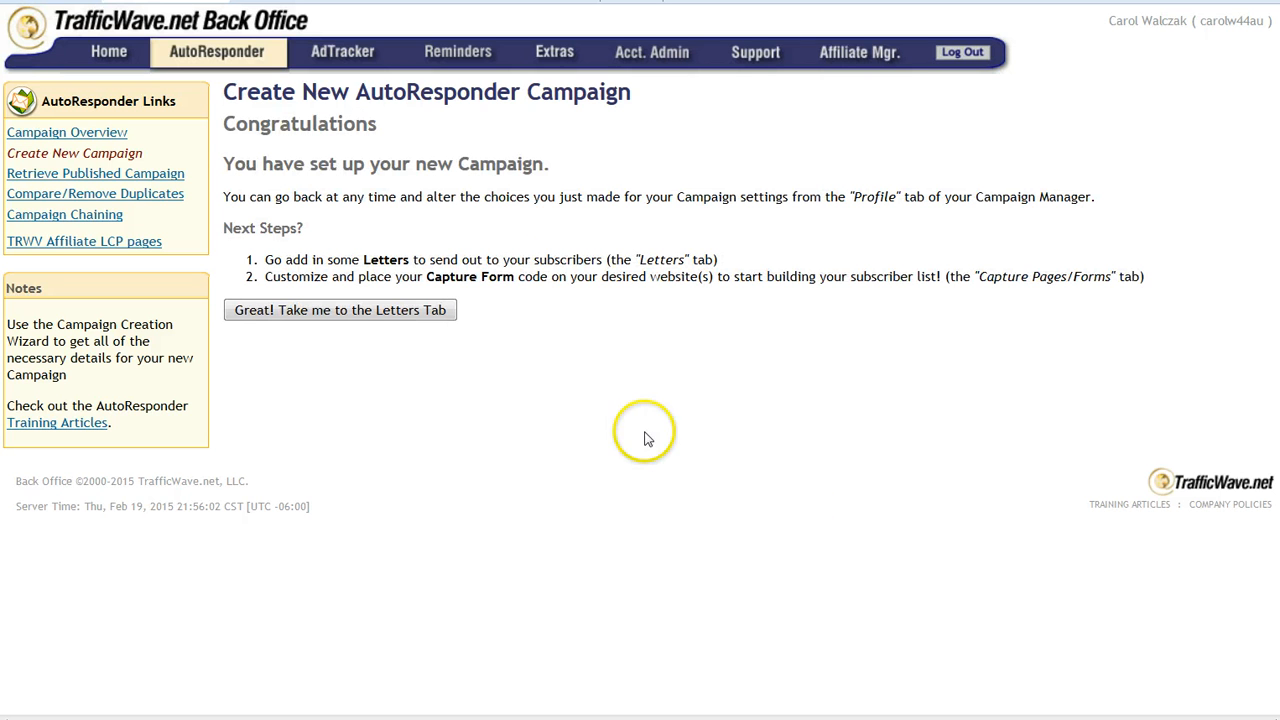
# Create a new letter for the plantaseed campaign, starting with a blank letter.
pyautogui.click(363, 311)
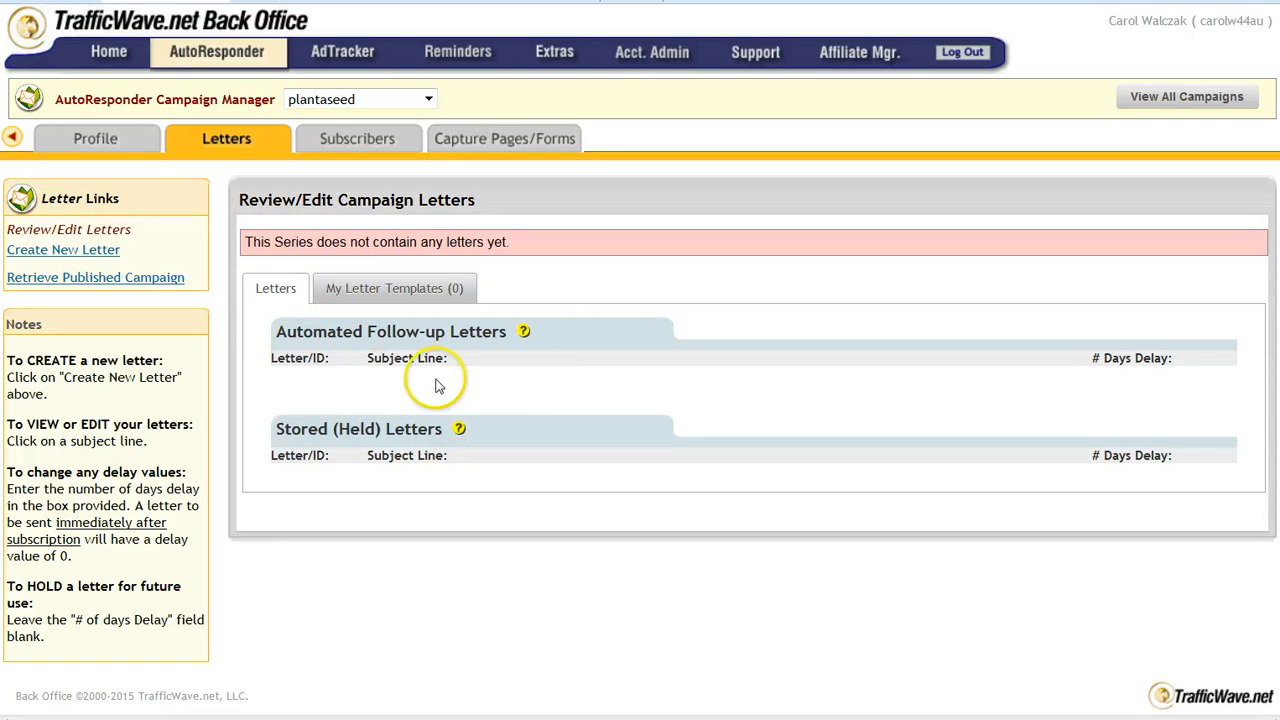
pyautogui.click(97, 249)
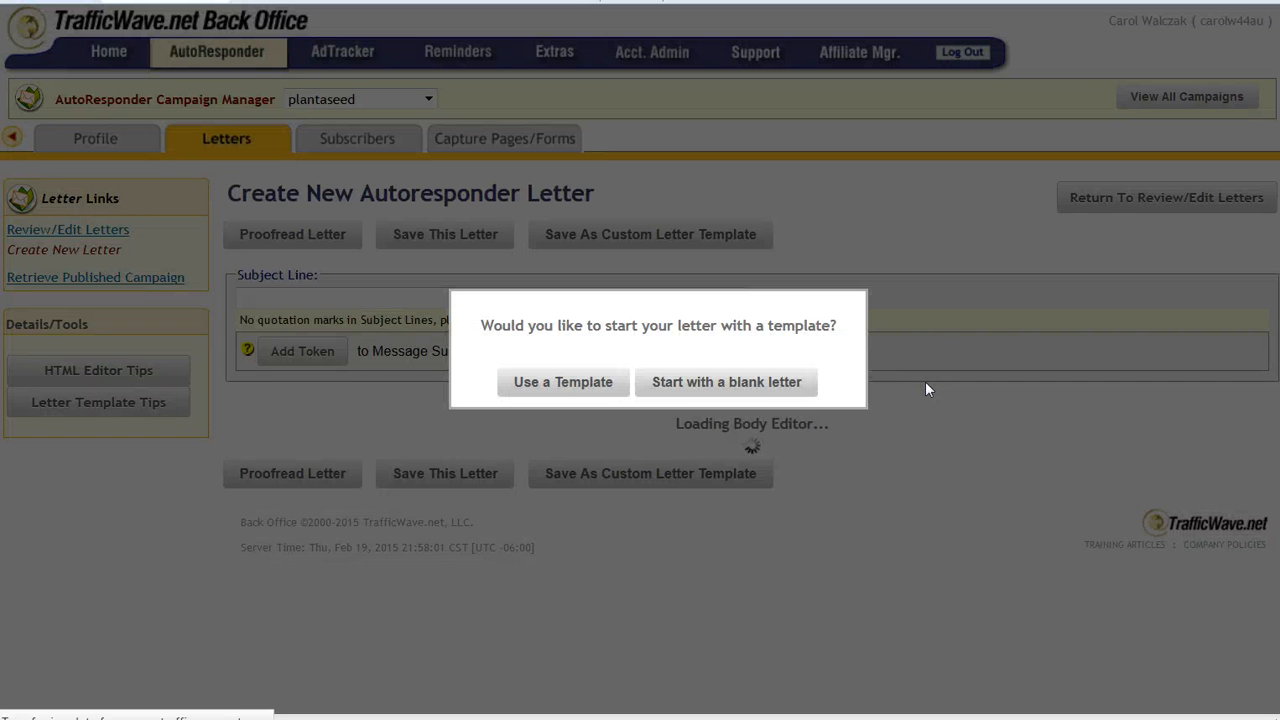
pyautogui.click(736, 384)
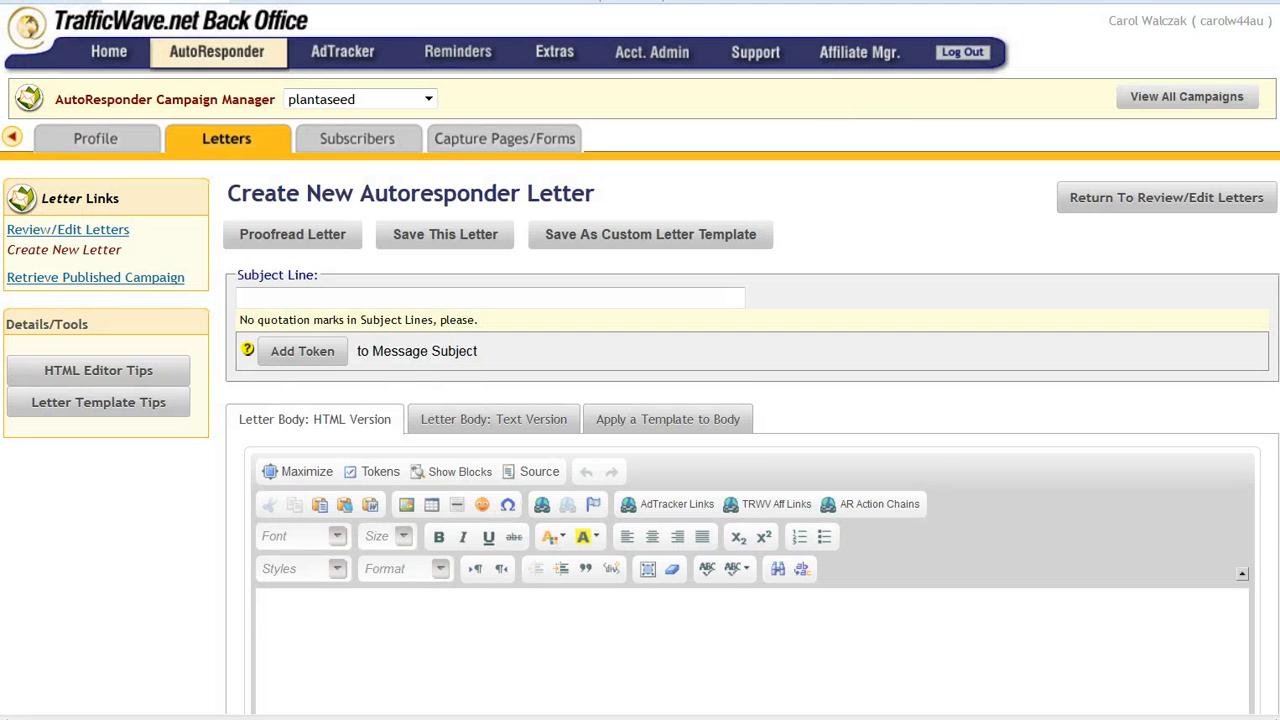
# Switch to the Marketing To Be FREE member site and open its 4Corners Setup page.
pyautogui.click(180, 1)
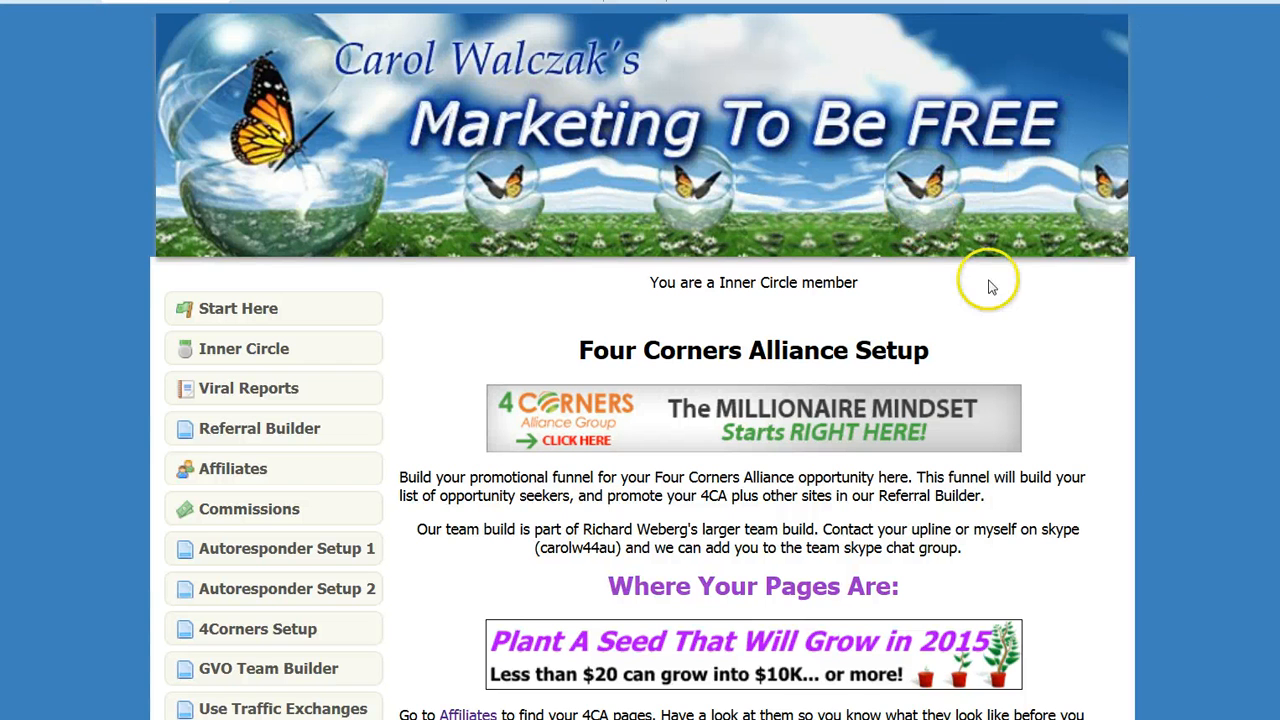
pyautogui.scroll(-2, 1102, 292)
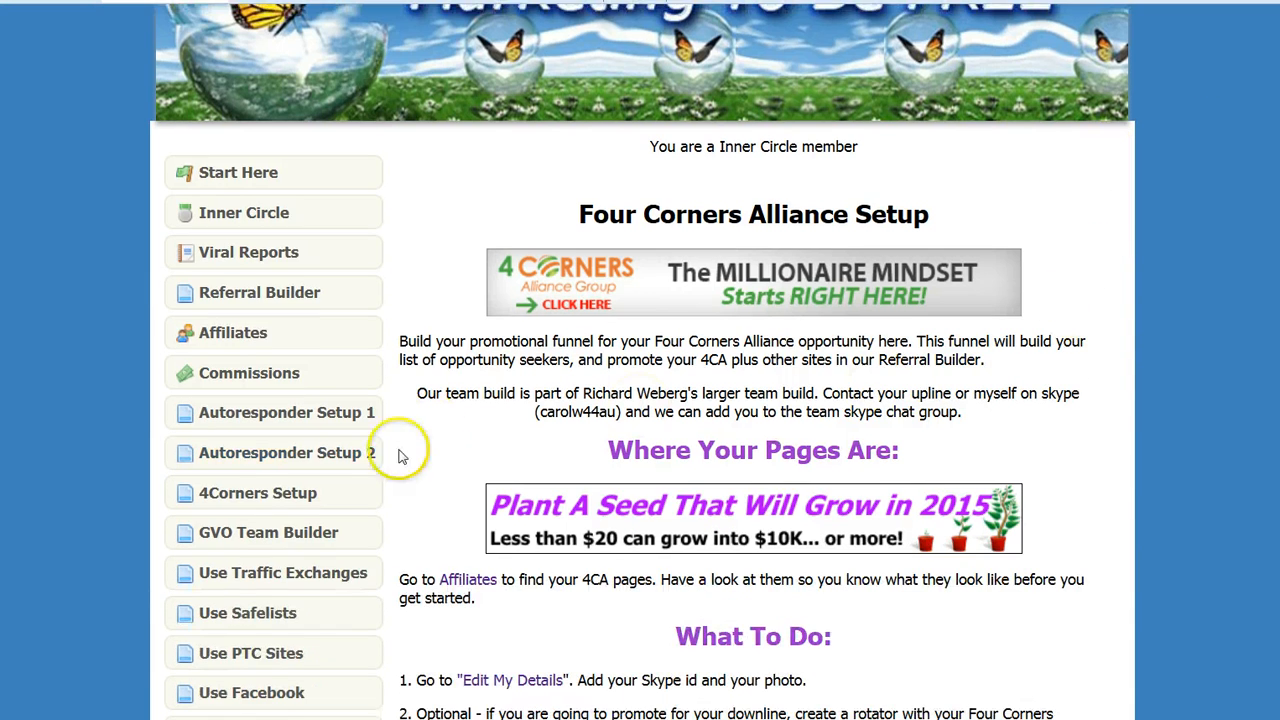
pyautogui.click(281, 497)
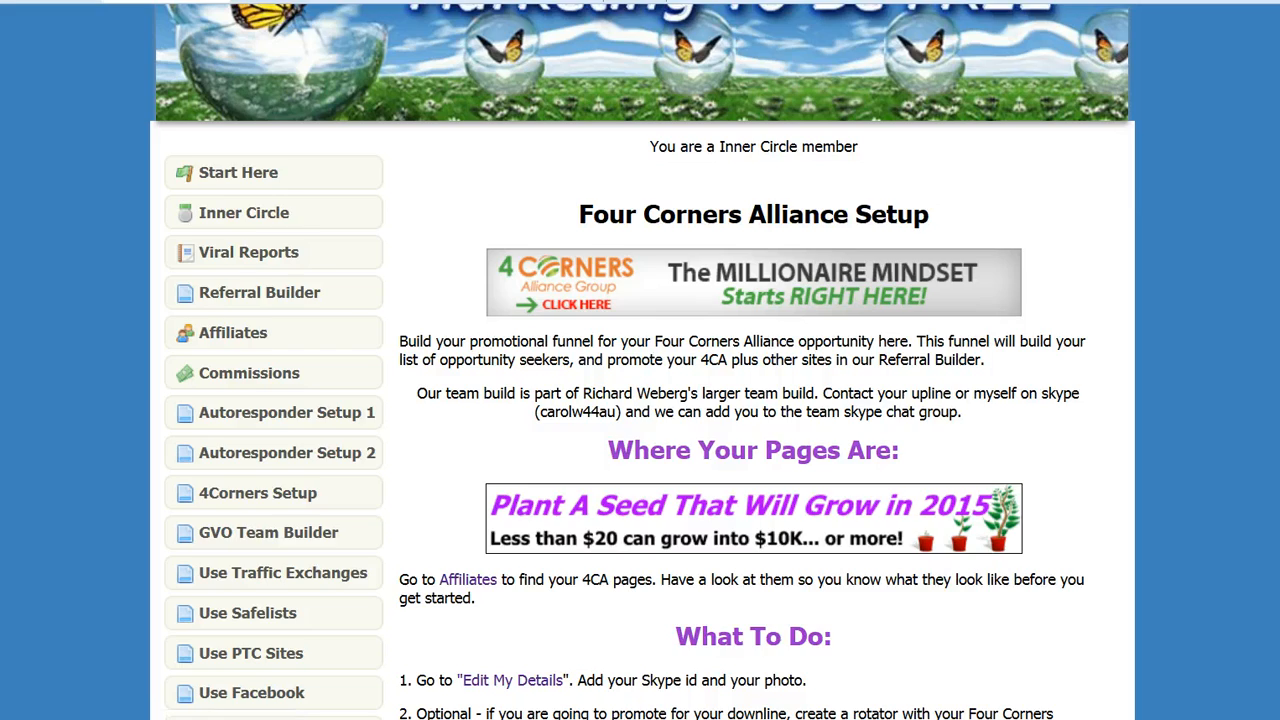
# Download the email series text file 4caemailseries.rtf from the Questions and Answers section and open it with Windows Wordpad Application.
pyautogui.scroll(-20, 640, 400)
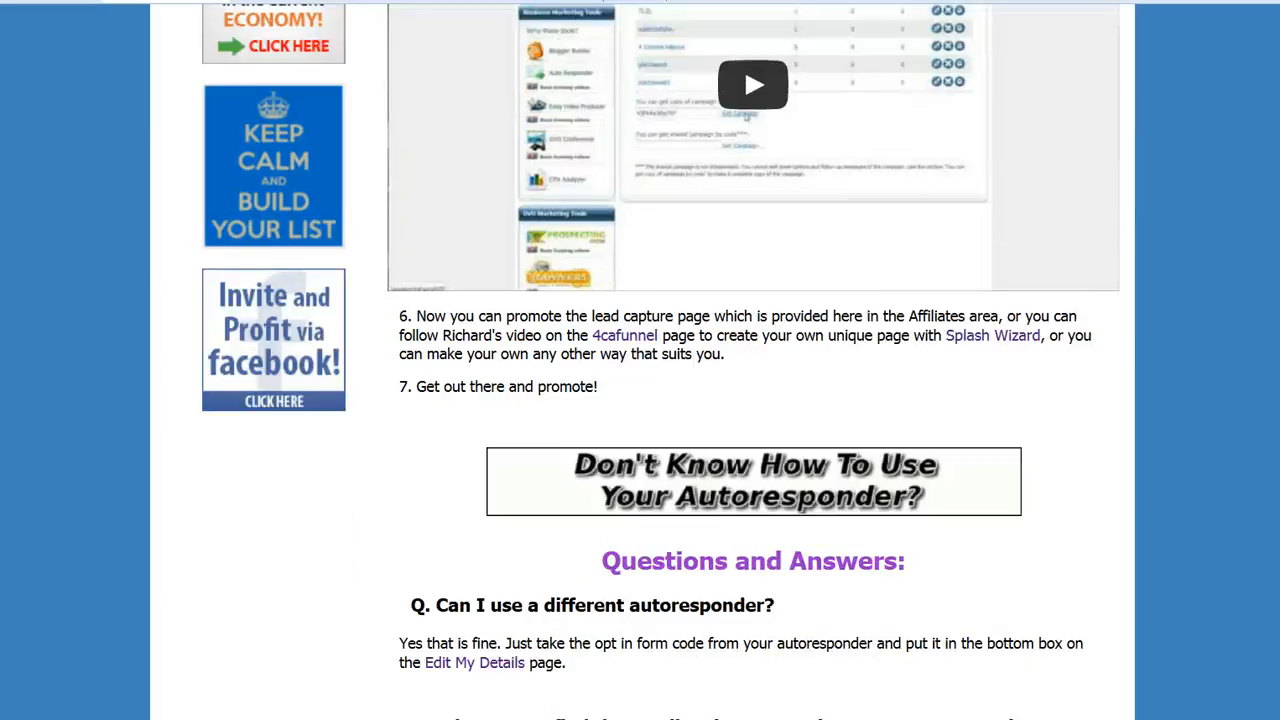
pyautogui.scroll(-2, 640, 400)
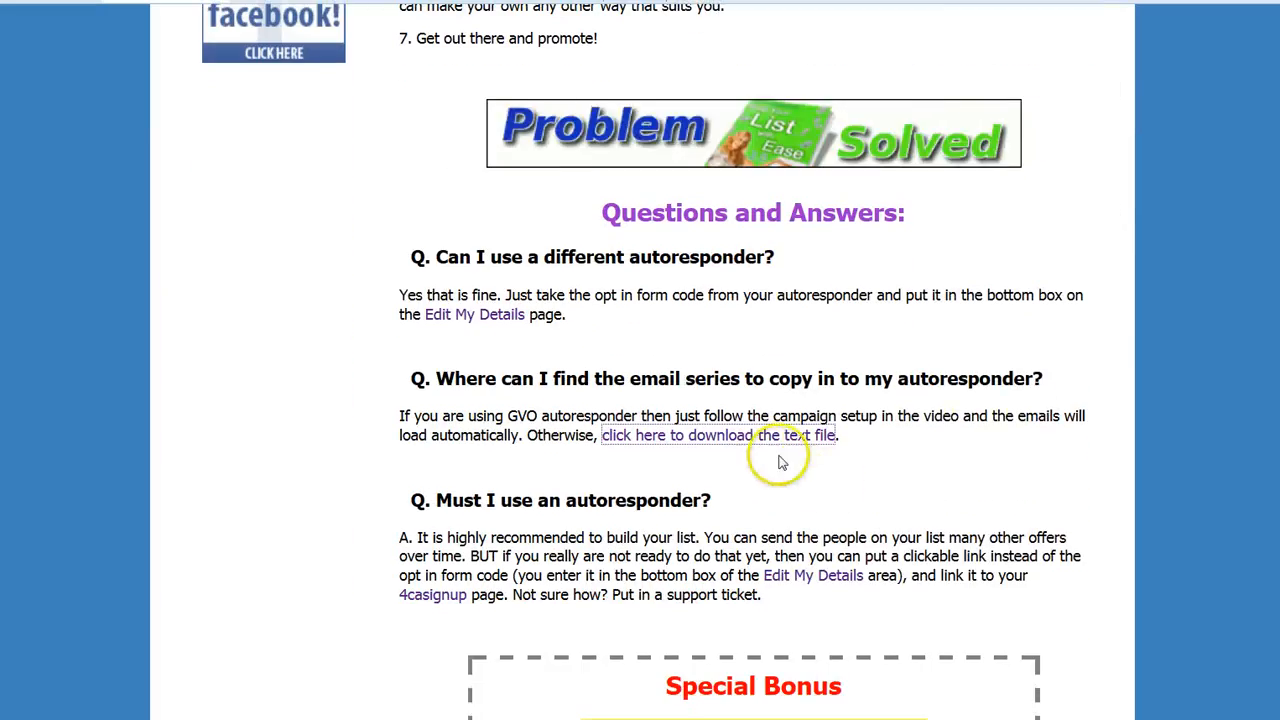
pyautogui.click(750, 438)
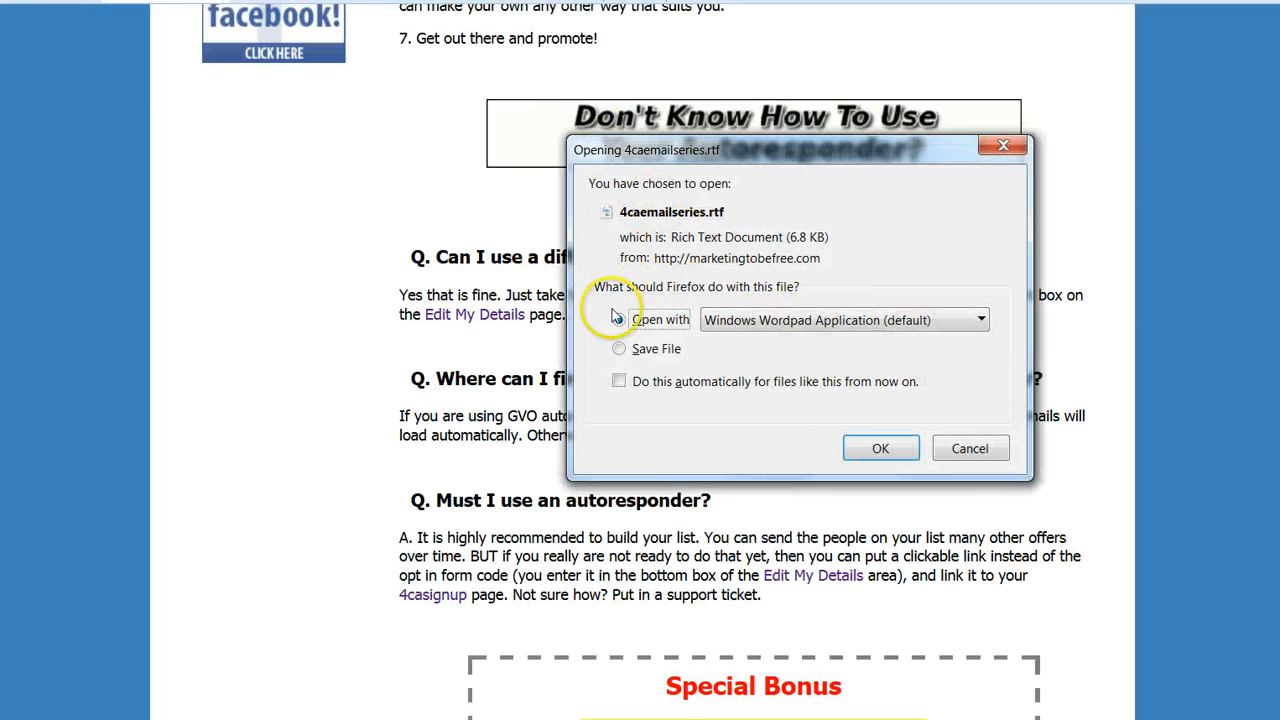
pyautogui.click(788, 322)
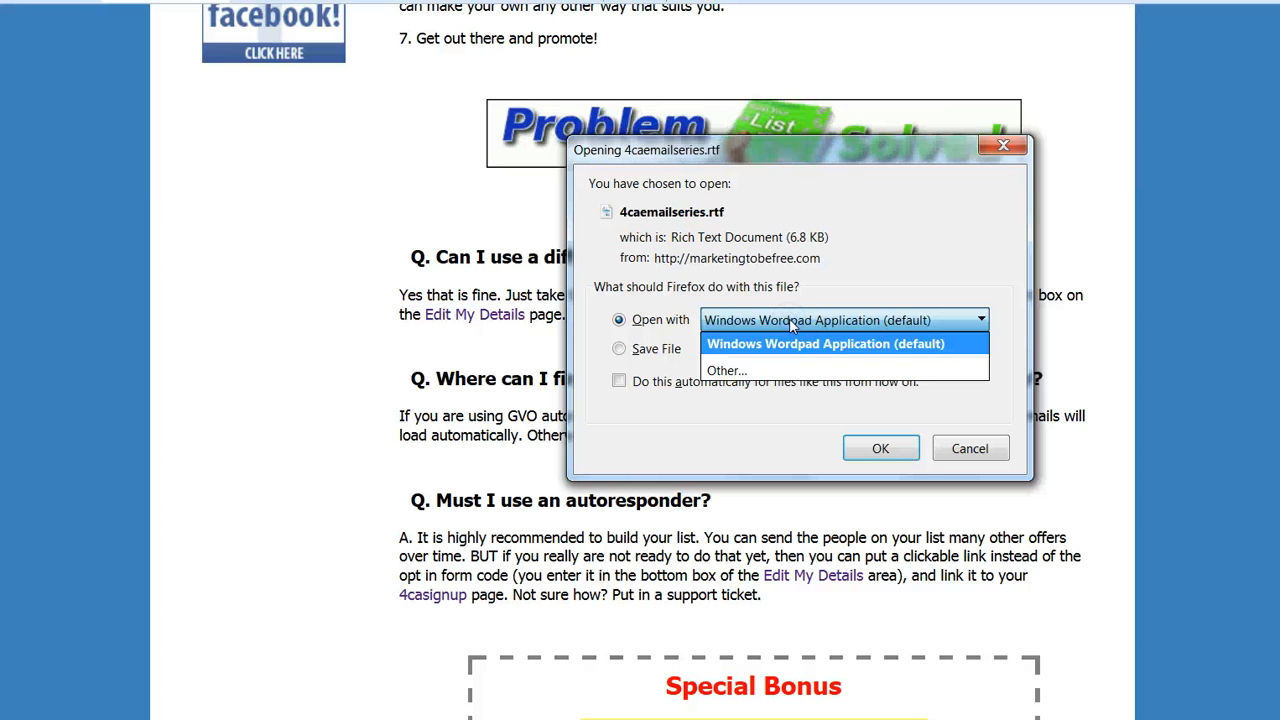
pyautogui.click(890, 322)
pyautogui.click(876, 449)
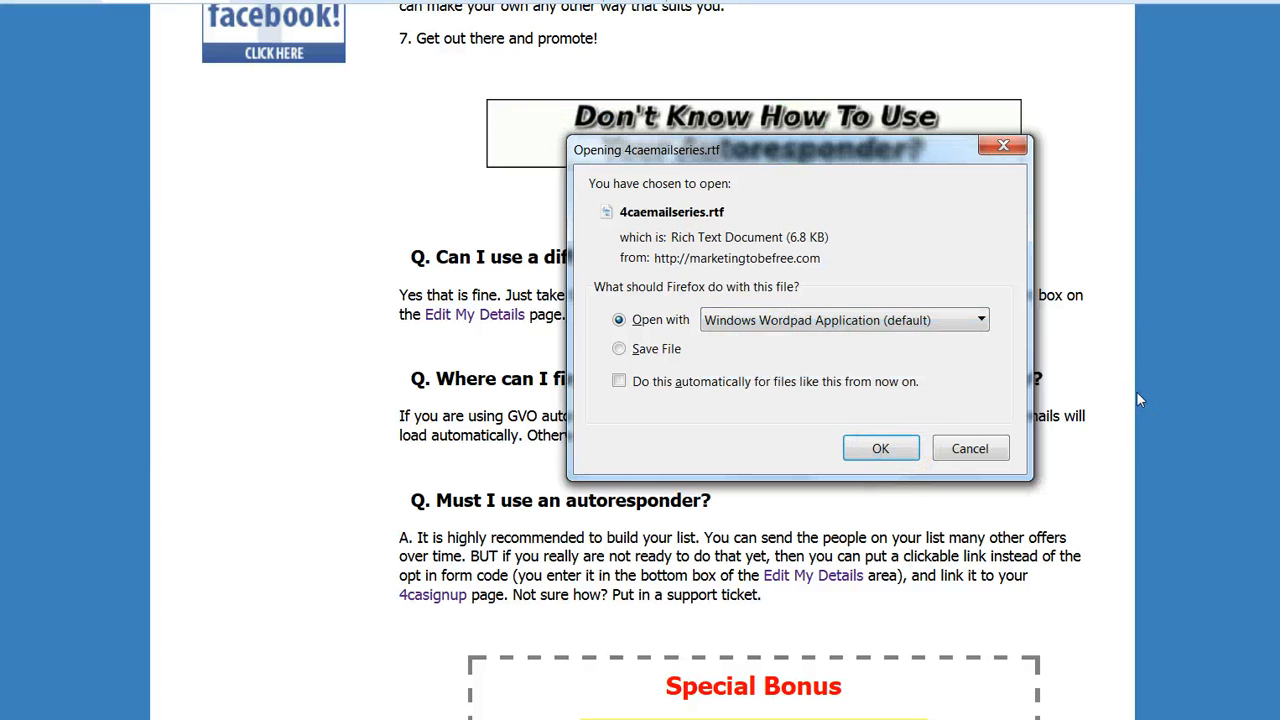
pyautogui.click(878, 450)
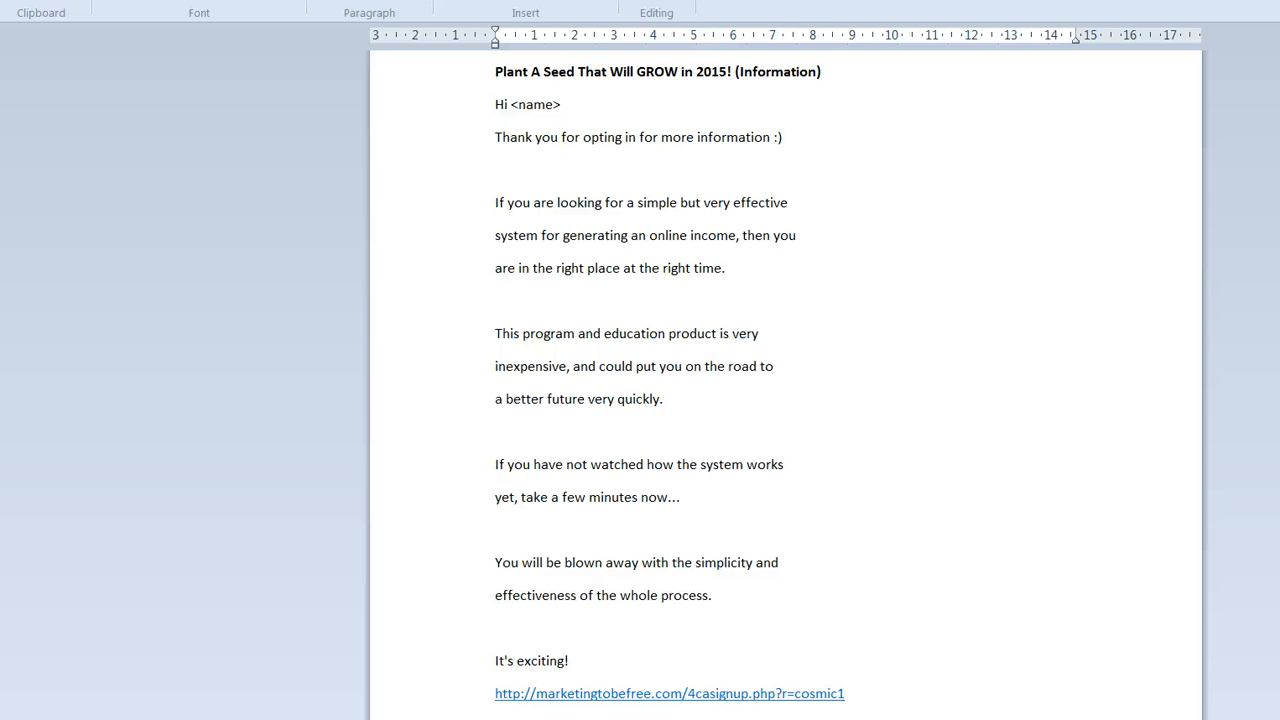
# Read through the email series from the first letter's <name> placeholder to the suggested p.s., examining titles, links, signatures and the team-promotion notes.
pyautogui.click(511, 104)
pyautogui.click(560, 106)
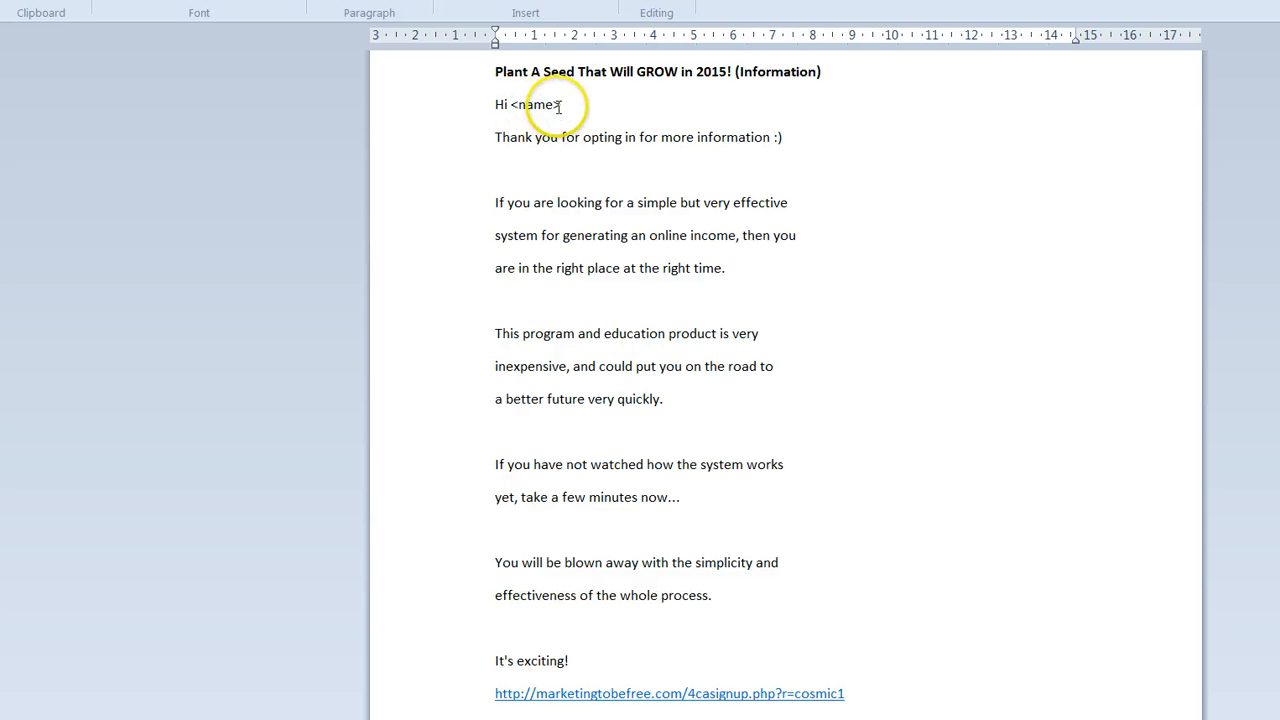
pyautogui.click(563, 106)
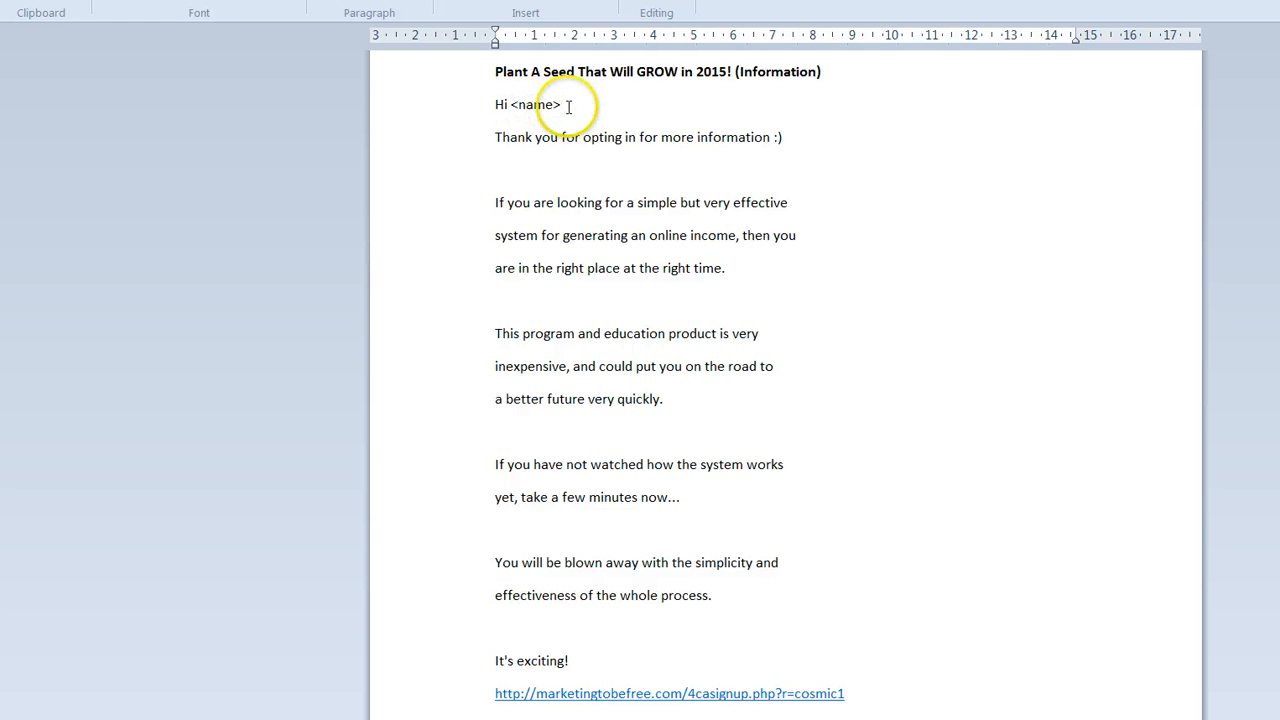
pyautogui.click(983, 120)
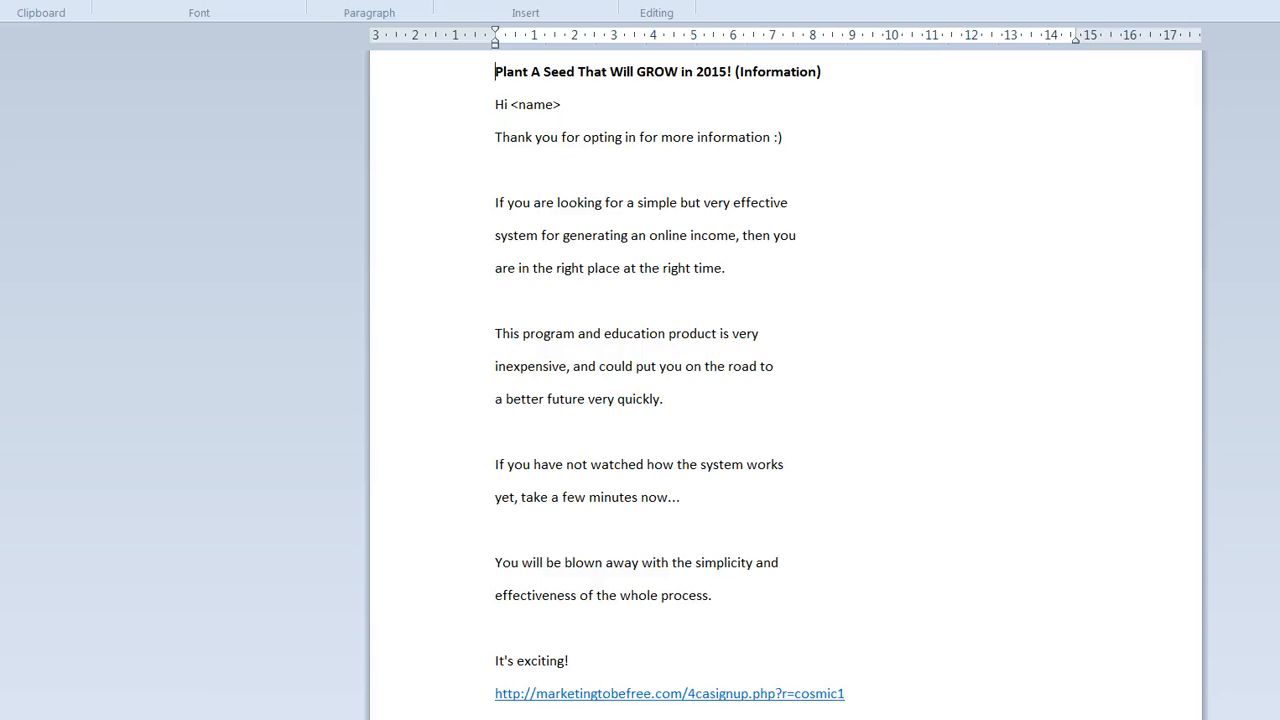
pyautogui.scroll(-3, 785, 385)
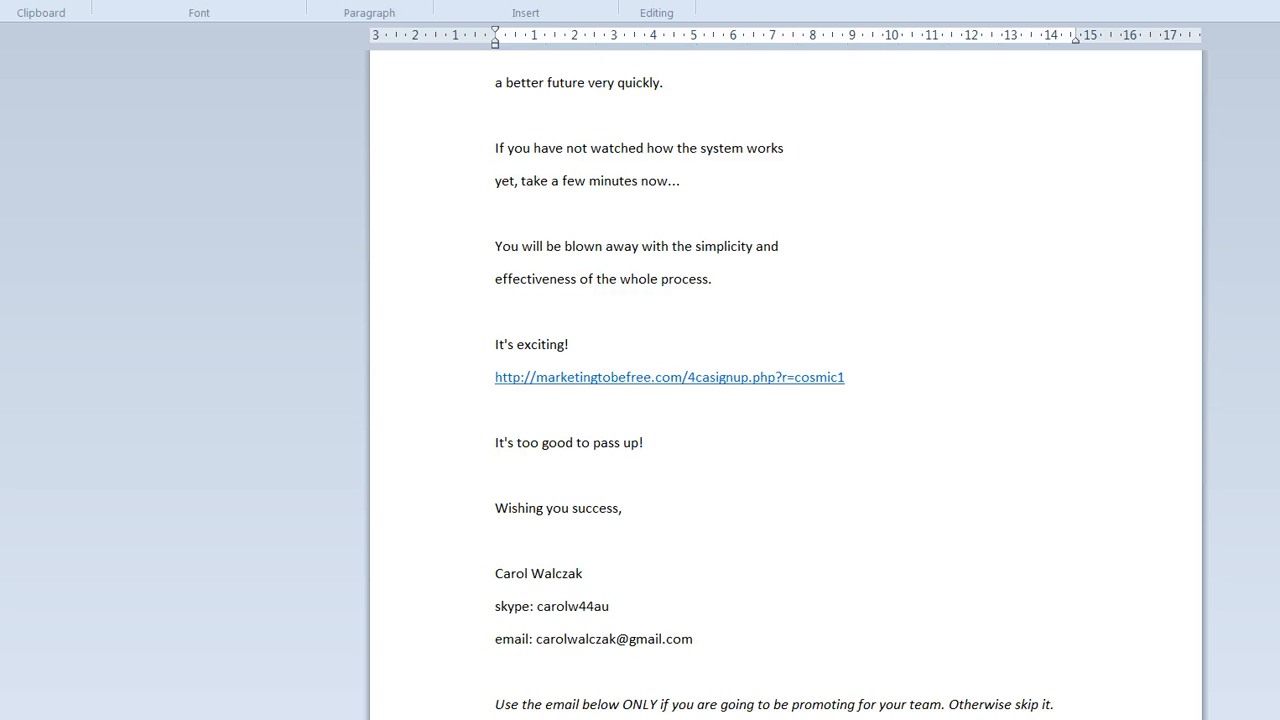
pyautogui.scroll(-5, 780, 400)
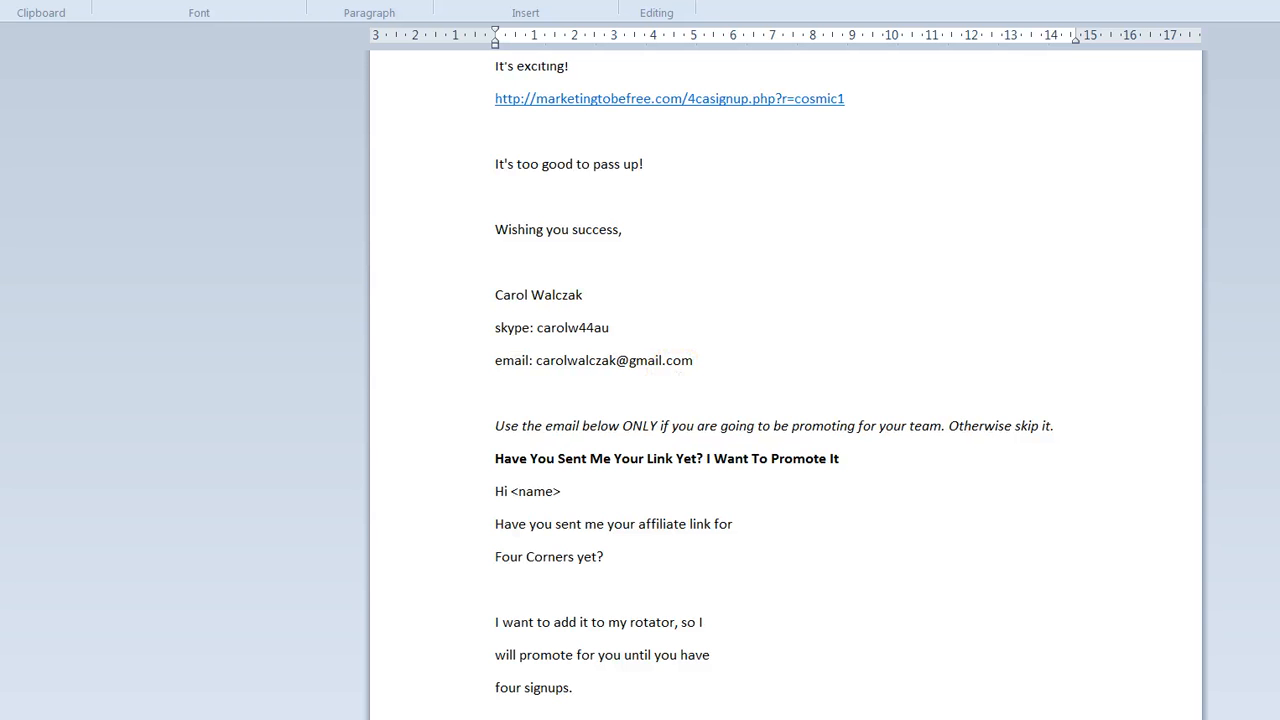
pyautogui.scroll(-3, 780, 400)
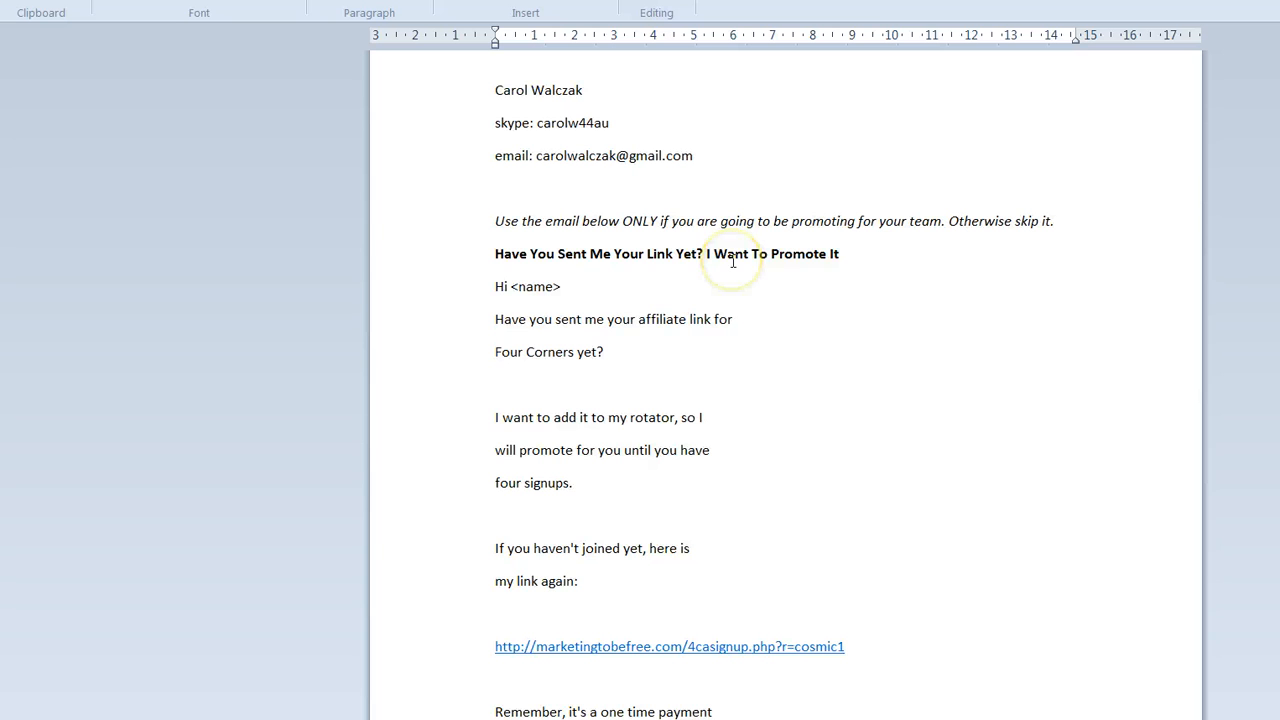
pyautogui.scroll(-10, 780, 400)
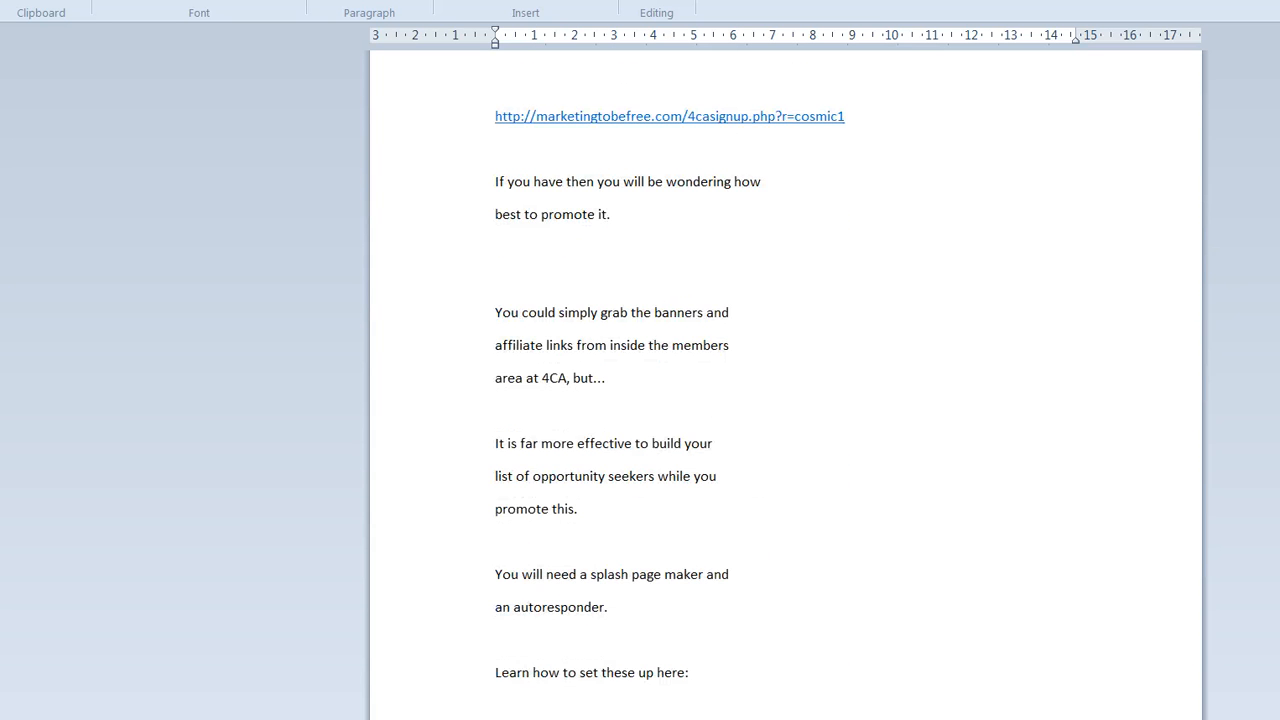
pyautogui.scroll(-10, 780, 400)
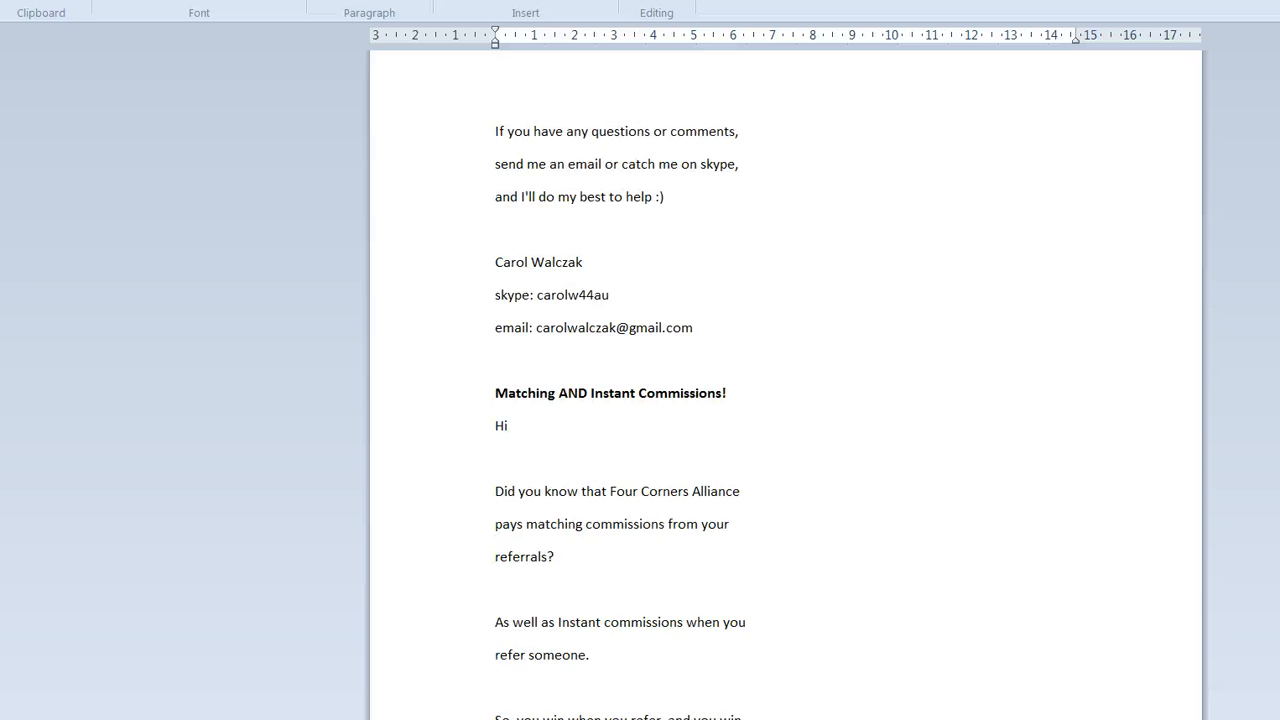
pyautogui.scroll(-10, 780, 400)
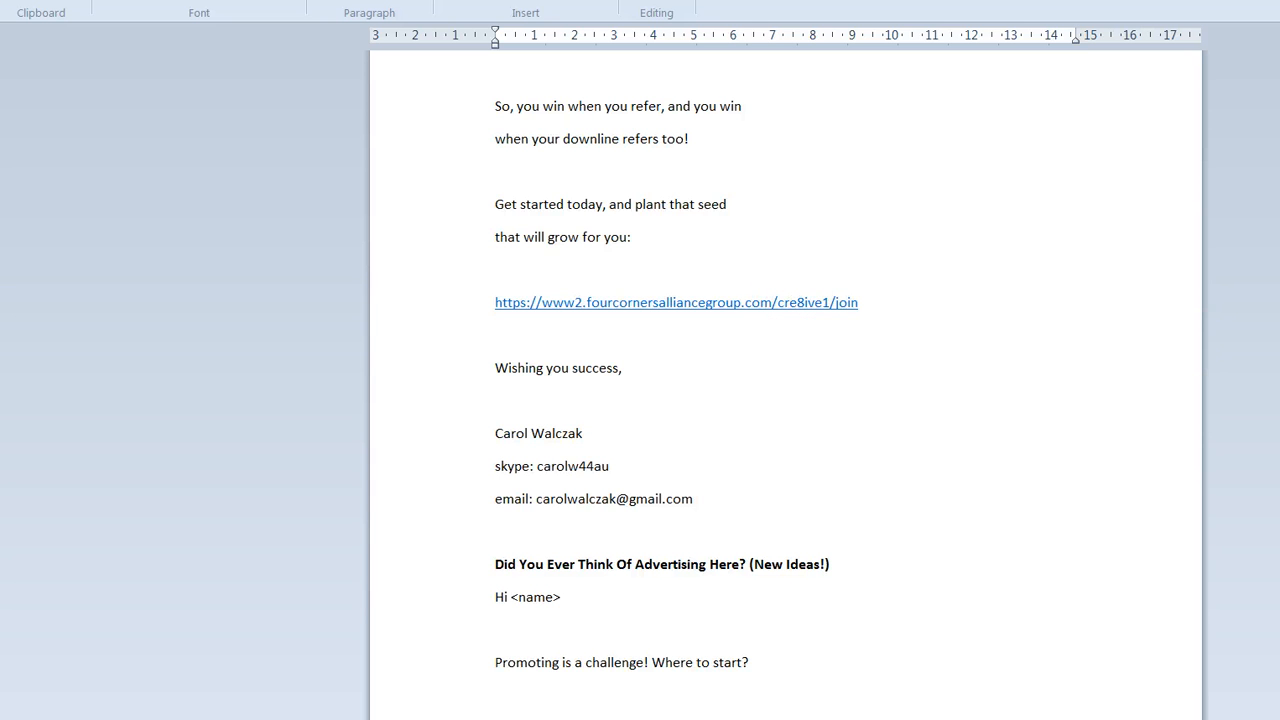
pyautogui.scroll(-10, 785, 390)
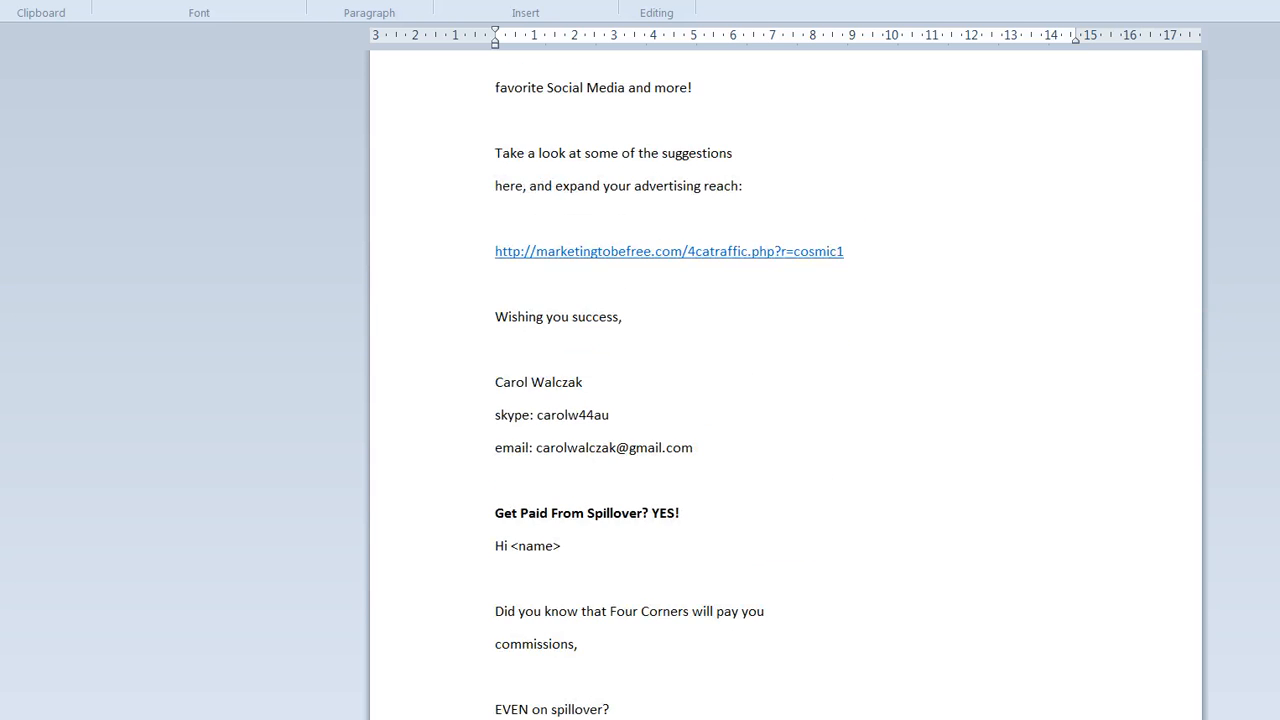
pyautogui.scroll(-12, 785, 390)
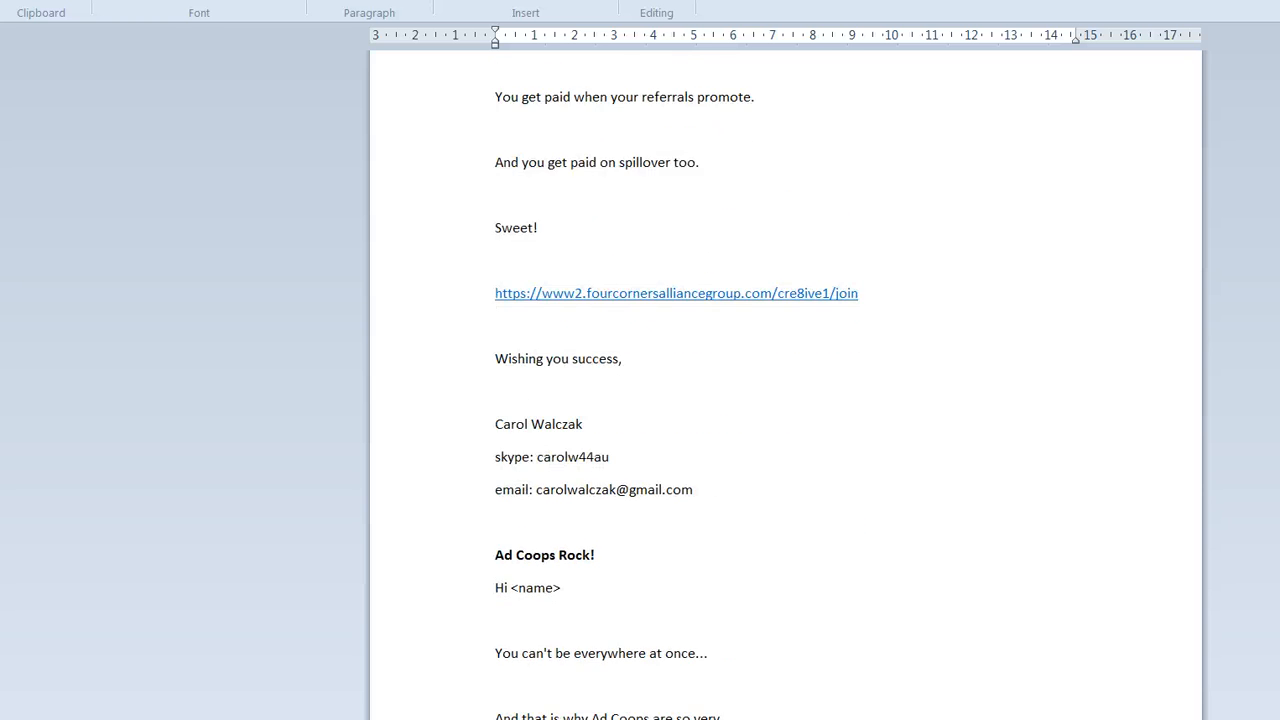
pyautogui.scroll(-6, 785, 390)
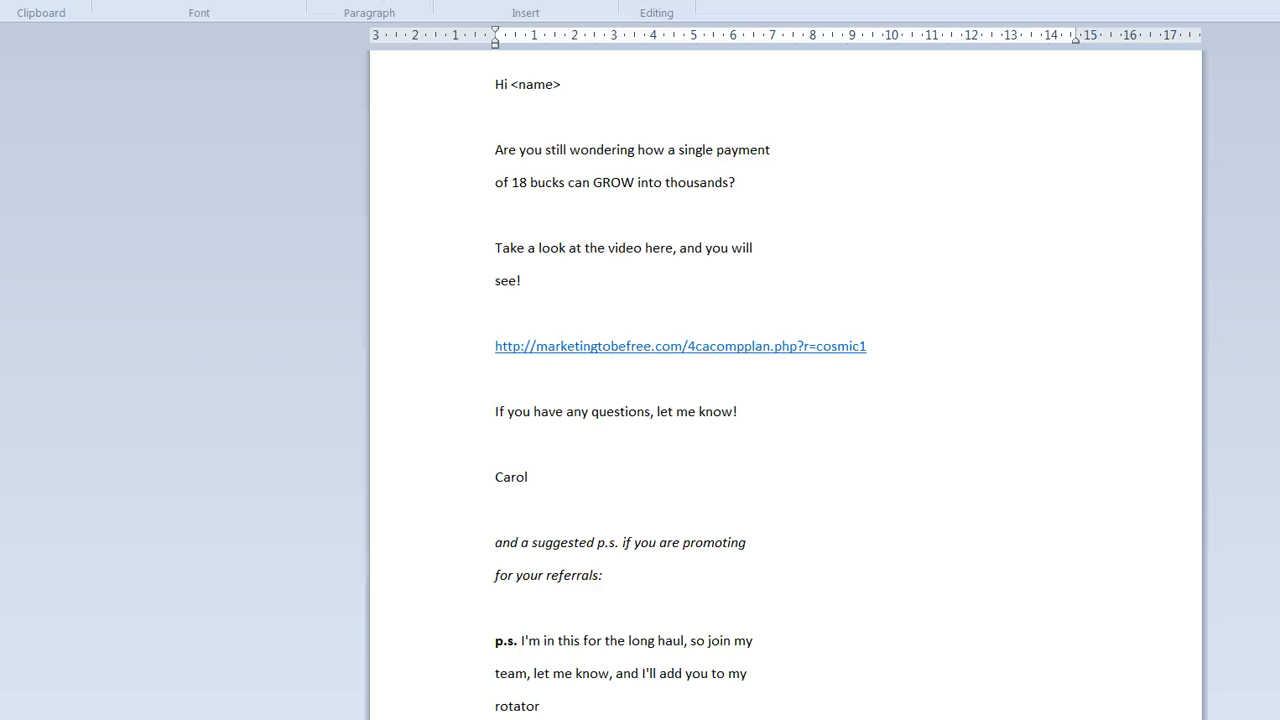
pyautogui.scroll(20, 785, 390)
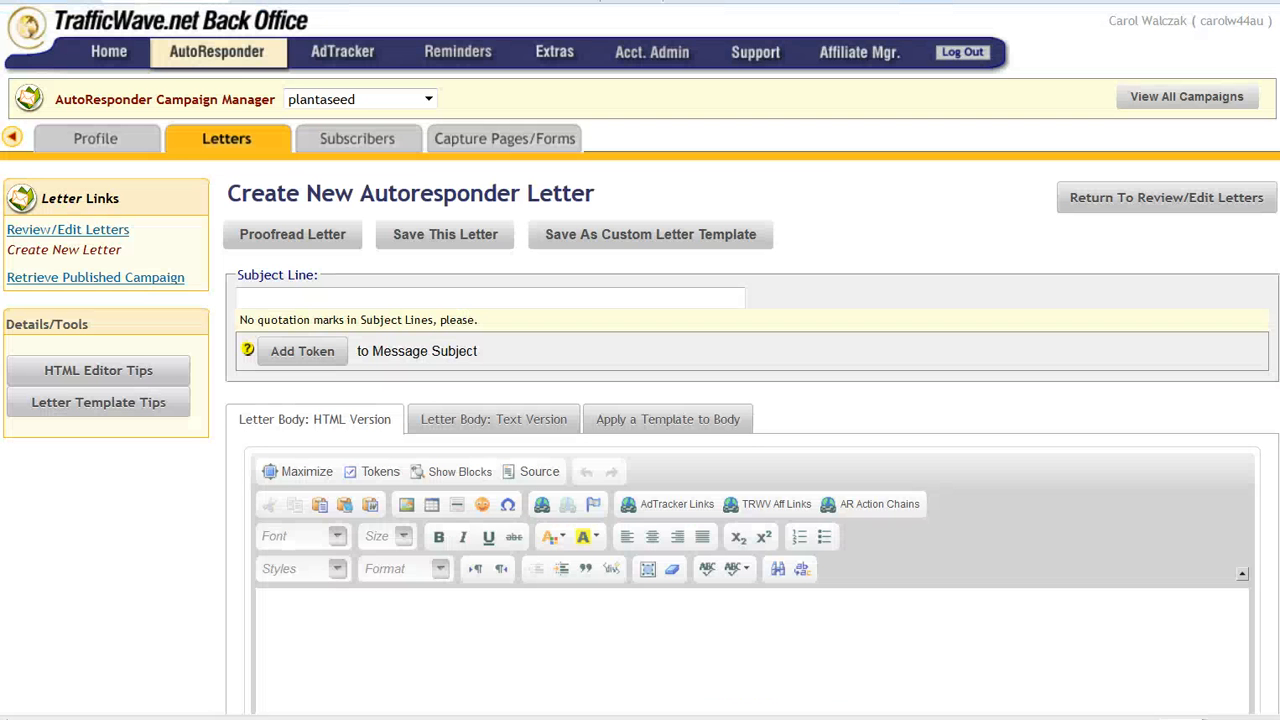
# Copy the first email's title, "Plant A Seed That Will GROW in 2015! (Information)", into the new TrafficWave letter's subject line.
pyautogui.click(318, 303)
pyautogui.hotkey('alt', 'Tab')
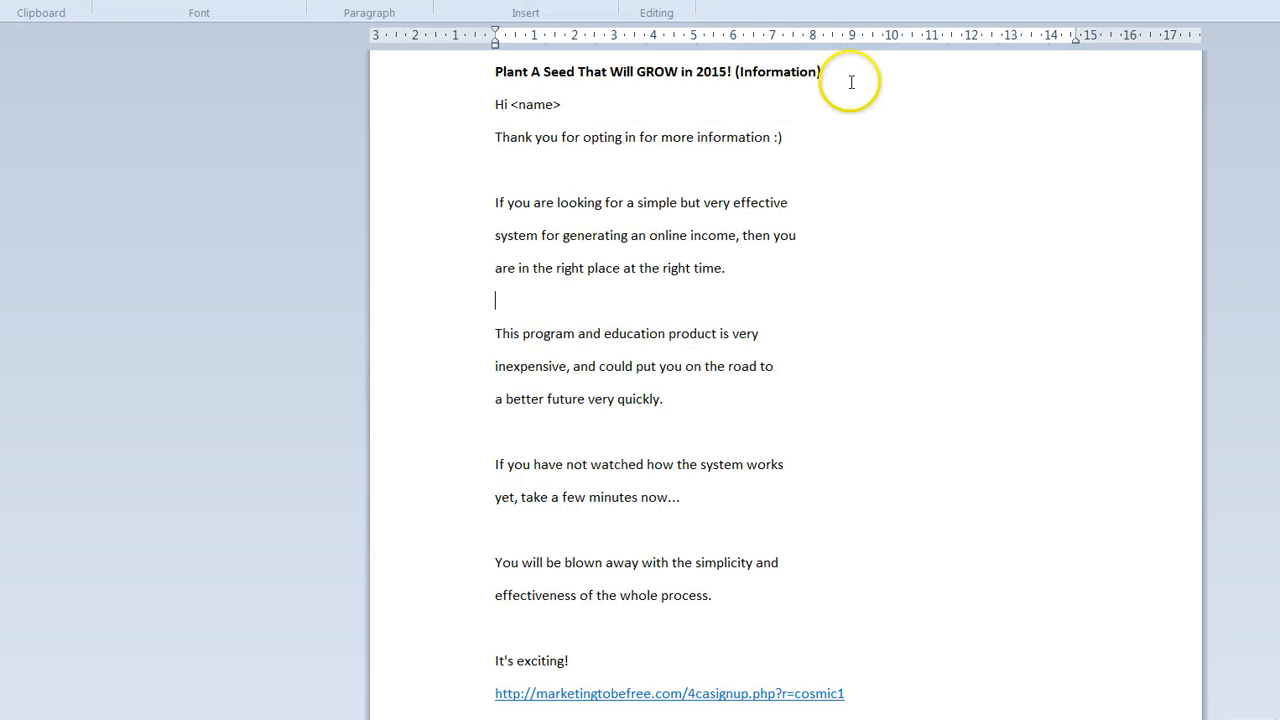
pyautogui.moveTo(866, 79); pyautogui.dragTo(494, 73)
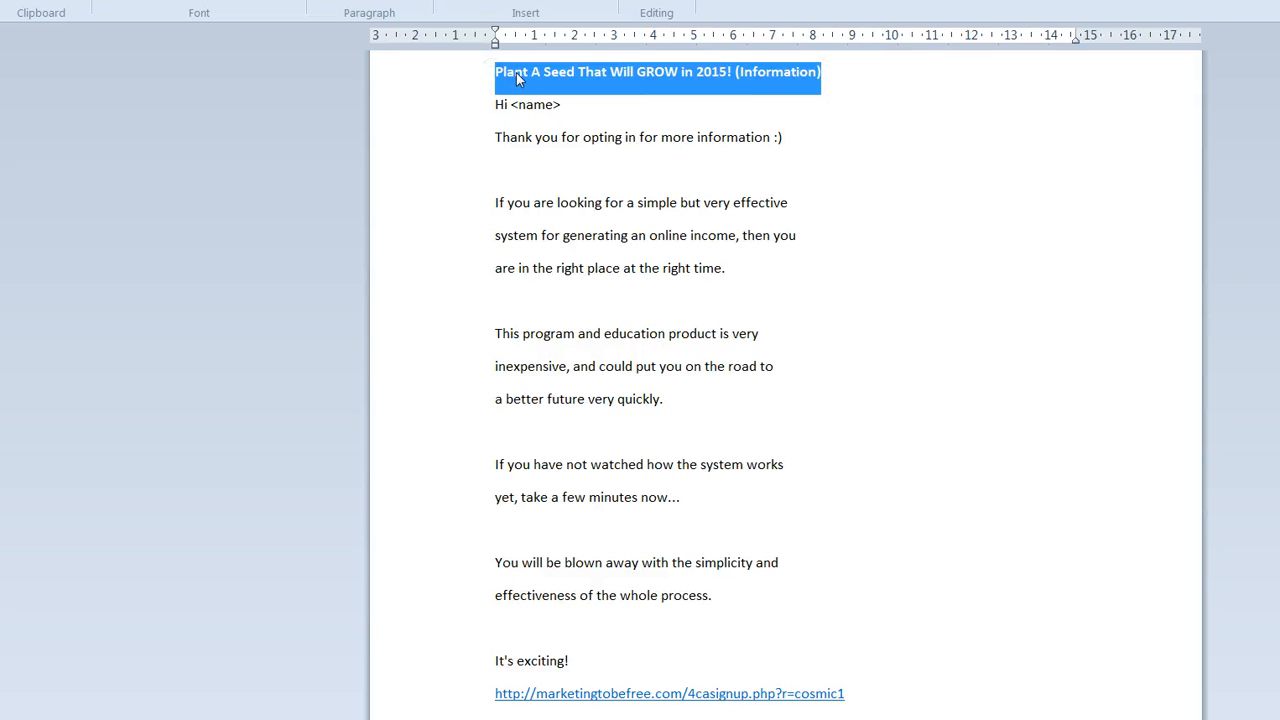
pyautogui.hotkey('alt', 'Tab')
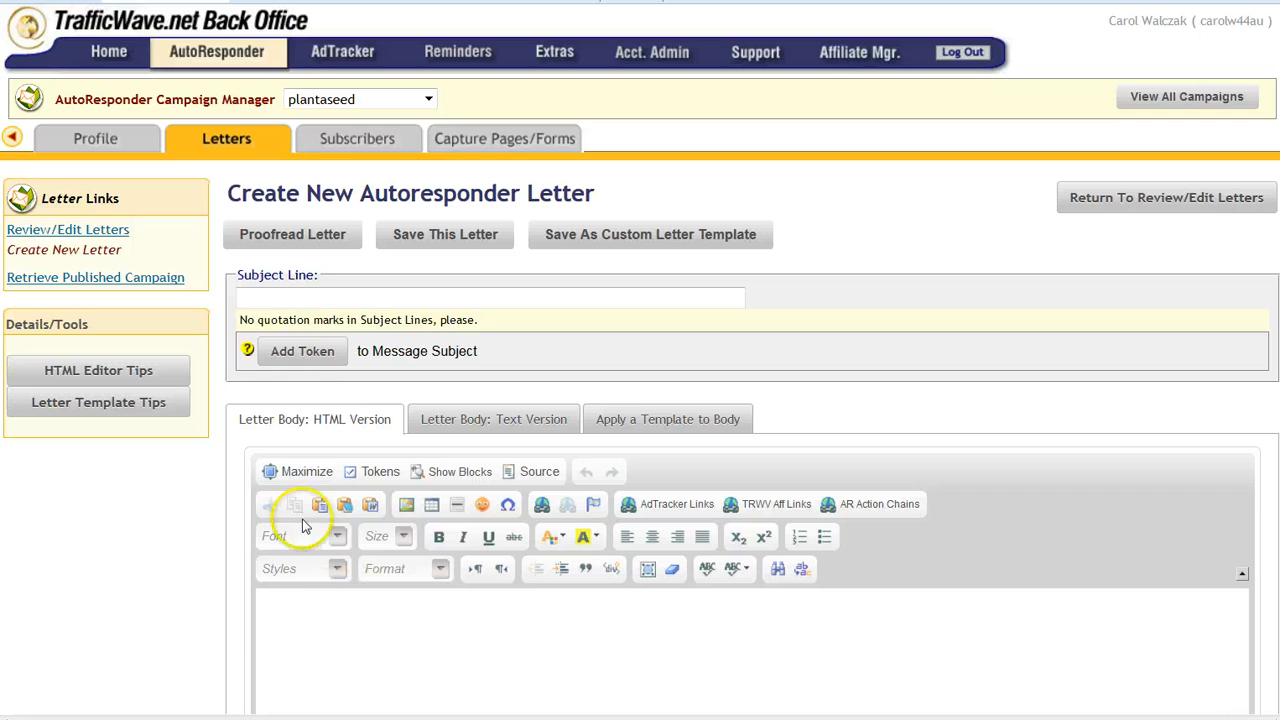
pyautogui.click(315, 295)
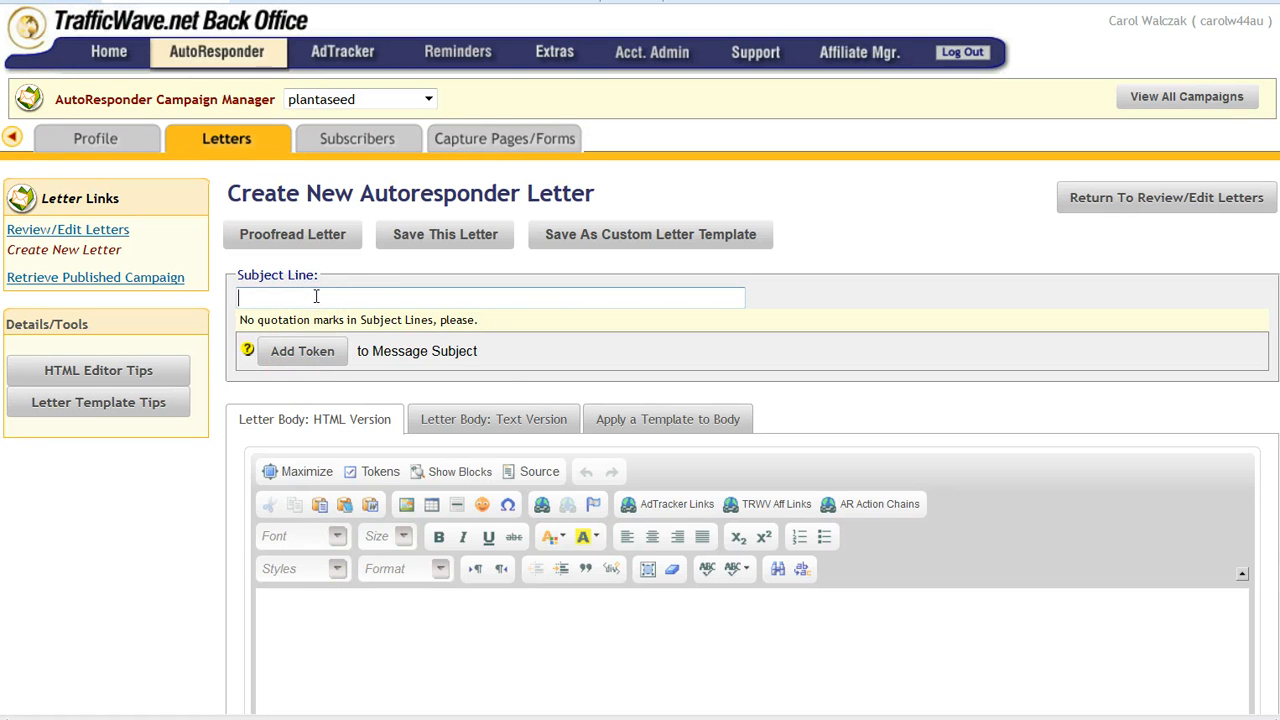
pyautogui.write('Plant A Seed That Will GROW in 2015! (Information)')
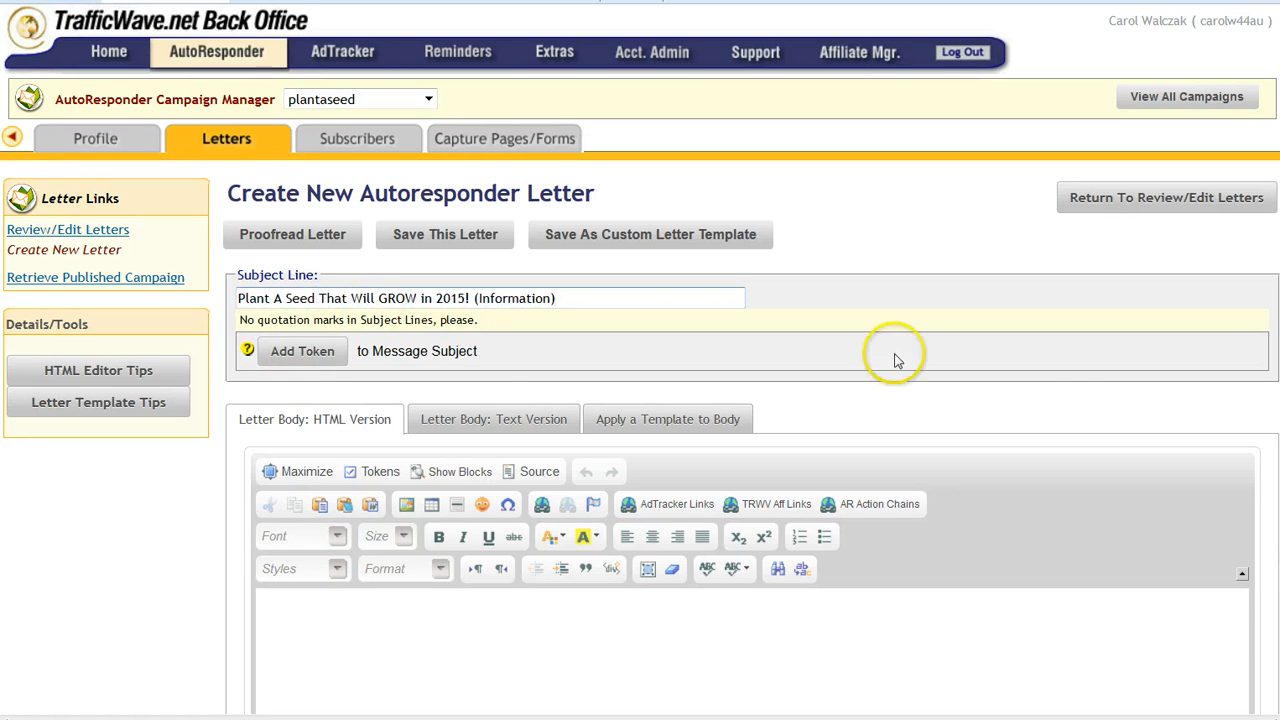
# Switch back to the WordPad document and copy the first email's body, from "Hi <name>" through the signature's email line.
pyautogui.hotkey('alt', 'Tab')
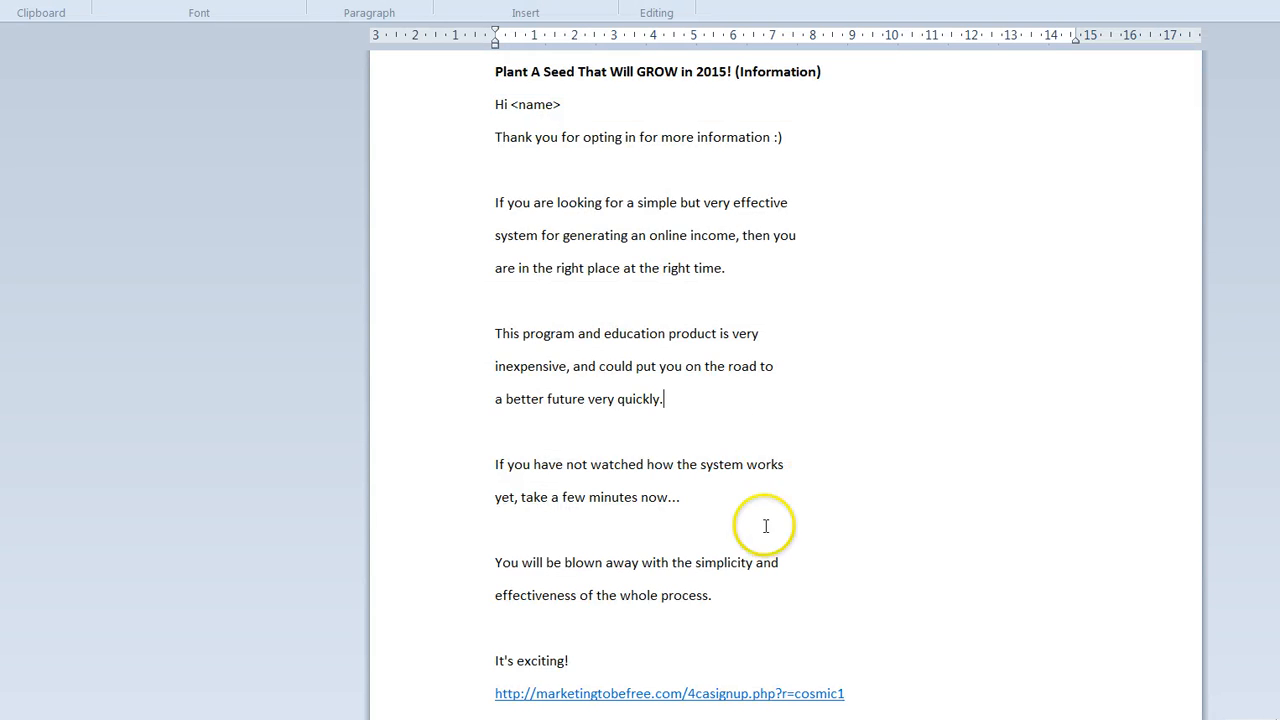
pyautogui.scroll(-3, 875, 598)
pyautogui.scroll(-2, 875, 600)
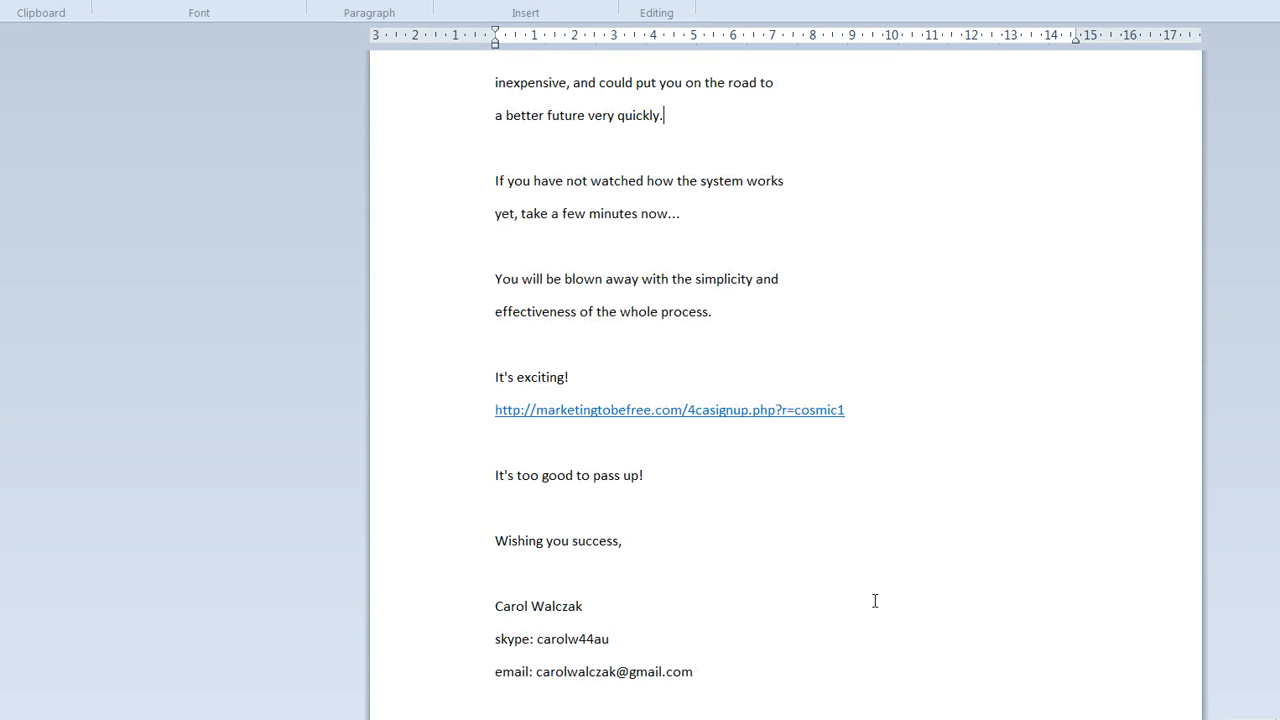
pyautogui.moveTo(718, 662)
pyautogui.mouseDown()
pyautogui.moveTo(547, 497)
pyautogui.moveTo(443, 117)
pyautogui.moveTo(466, 40)
pyautogui.moveTo(464, 116)
pyautogui.mouseUp()
pyautogui.hotkey('ctrl', 'c')
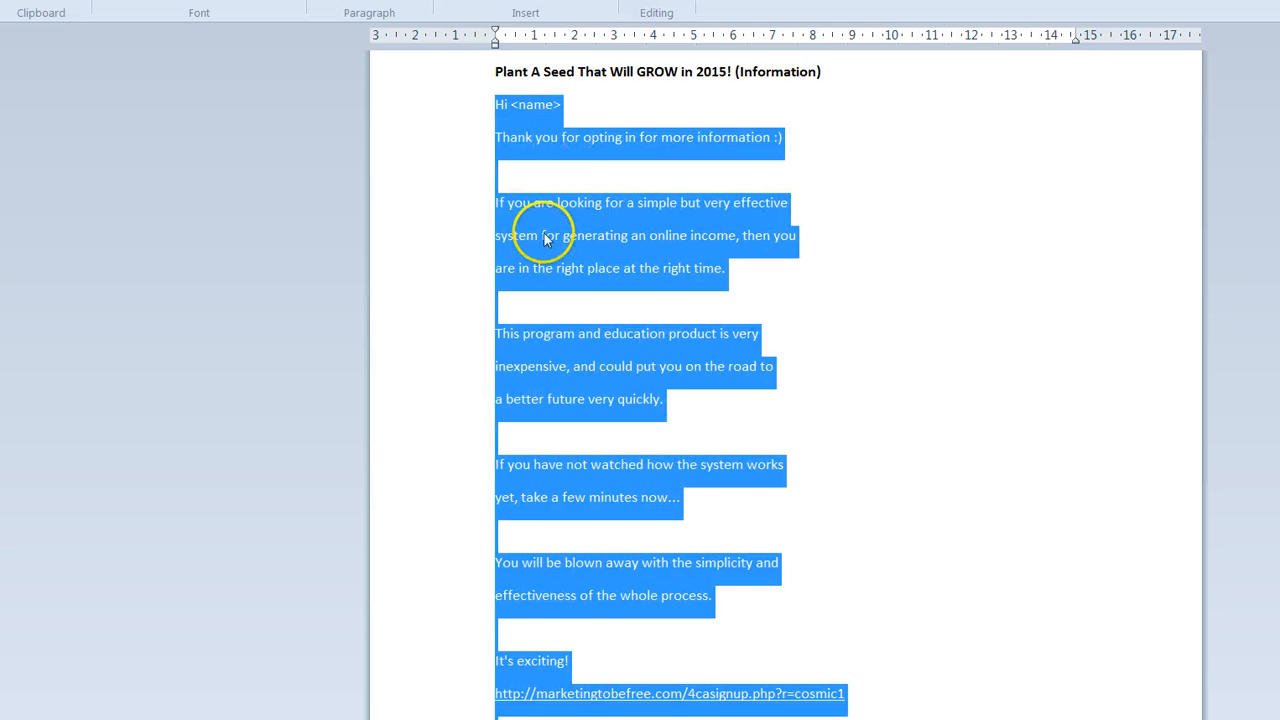
# Return to the TrafficWave letter and paste the copied email into the text version of the letter body, checking the pasted text.
pyautogui.hotkey('alt', 'Tab')
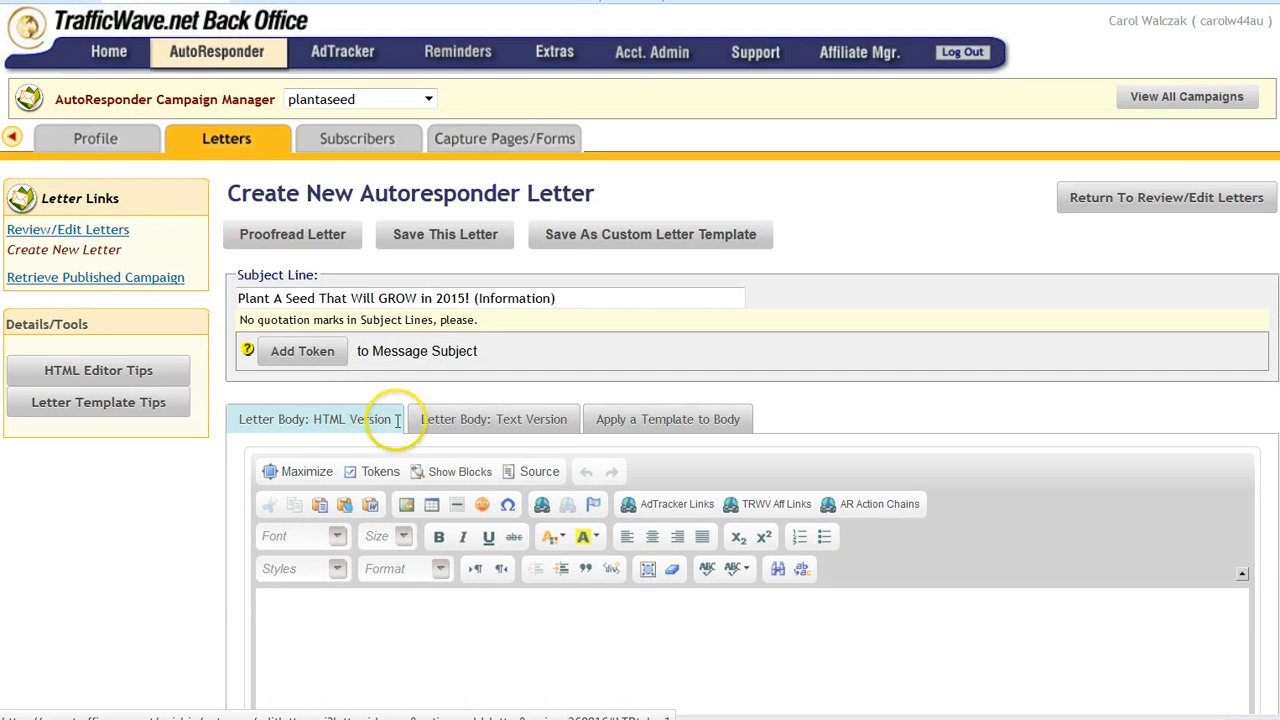
pyautogui.click(513, 424)
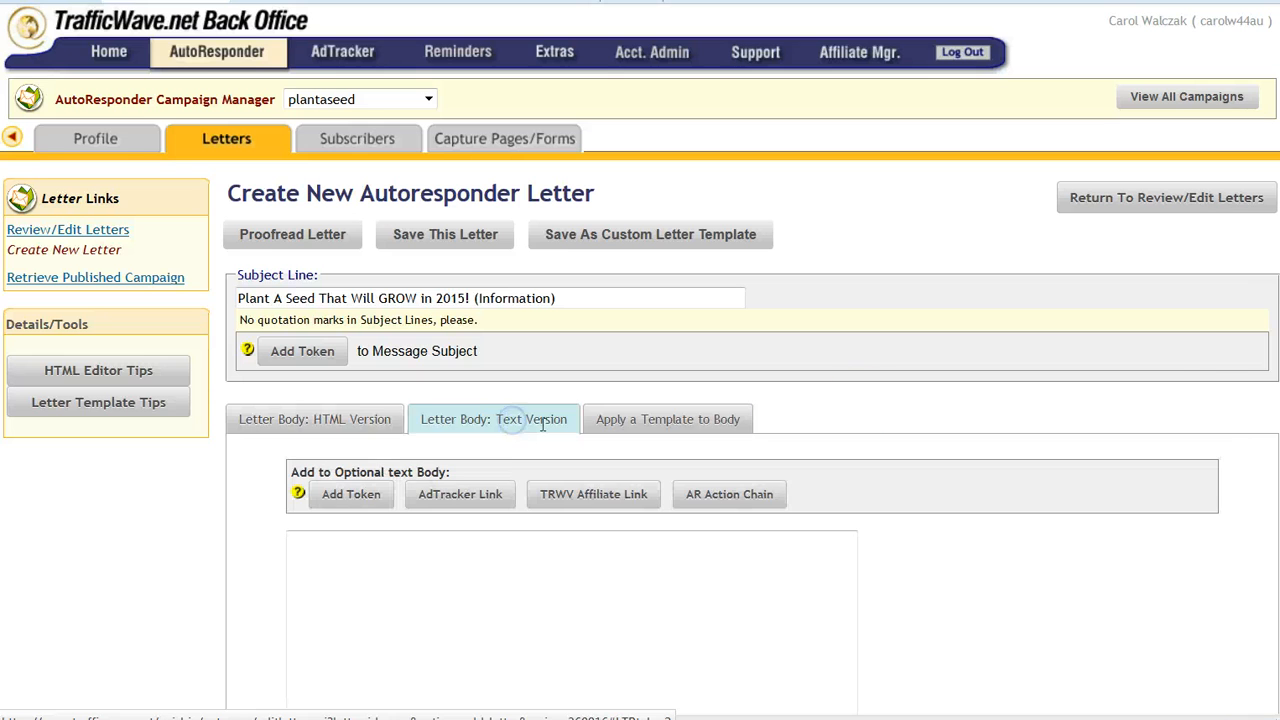
pyautogui.scroll(-4, 567, 289)
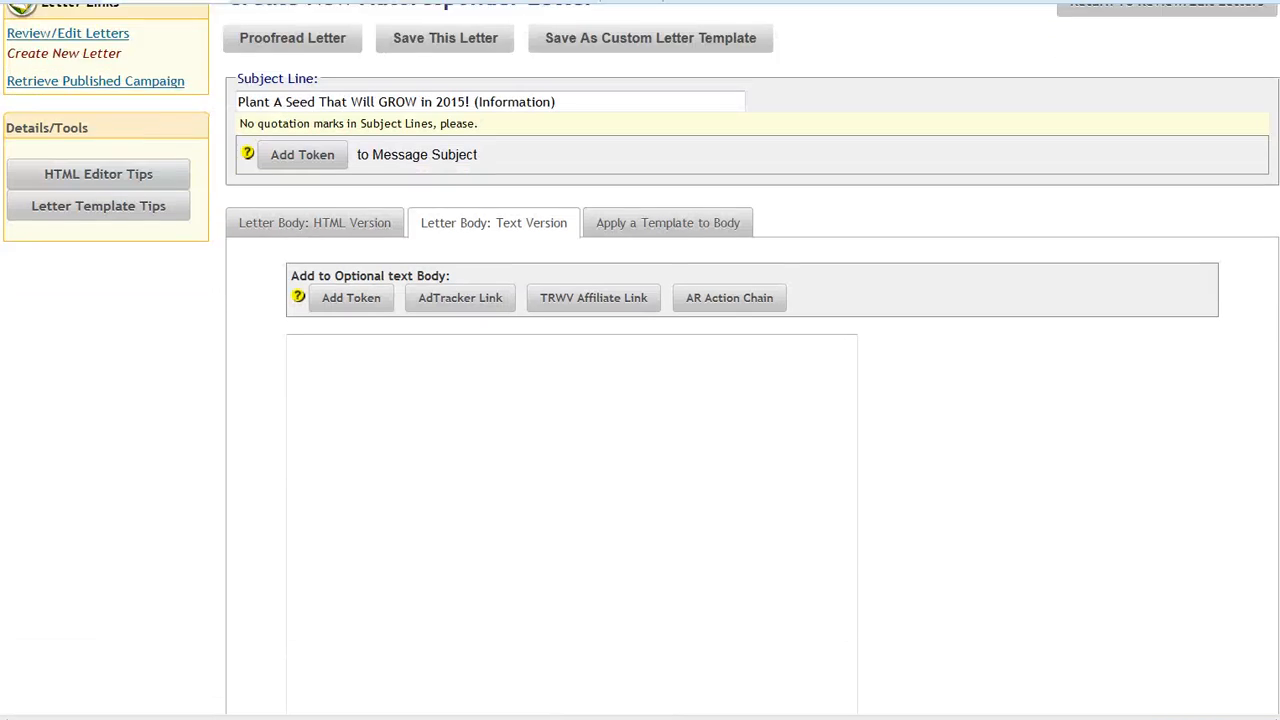
pyautogui.click(567, 289)
pyautogui.click(388, 232)
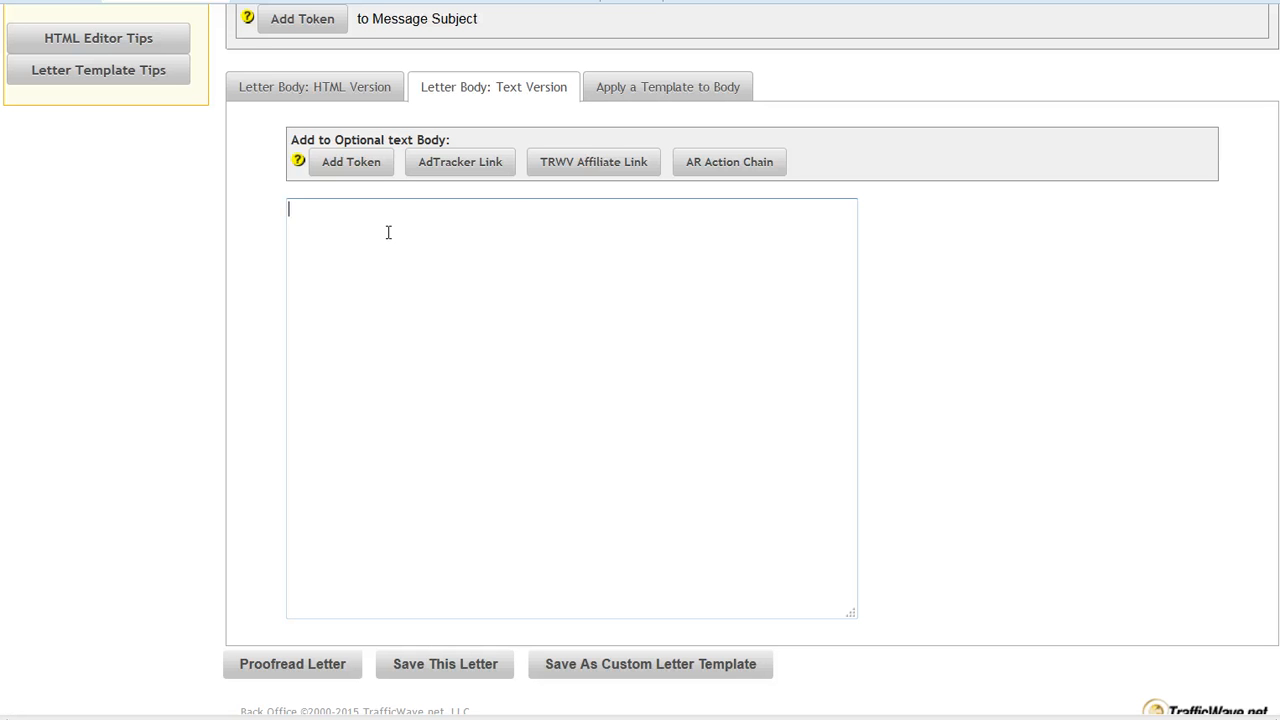
pyautogui.hotkey('ctrl', 'v')
pyautogui.moveTo(848, 363); pyautogui.dragTo(855, 257)
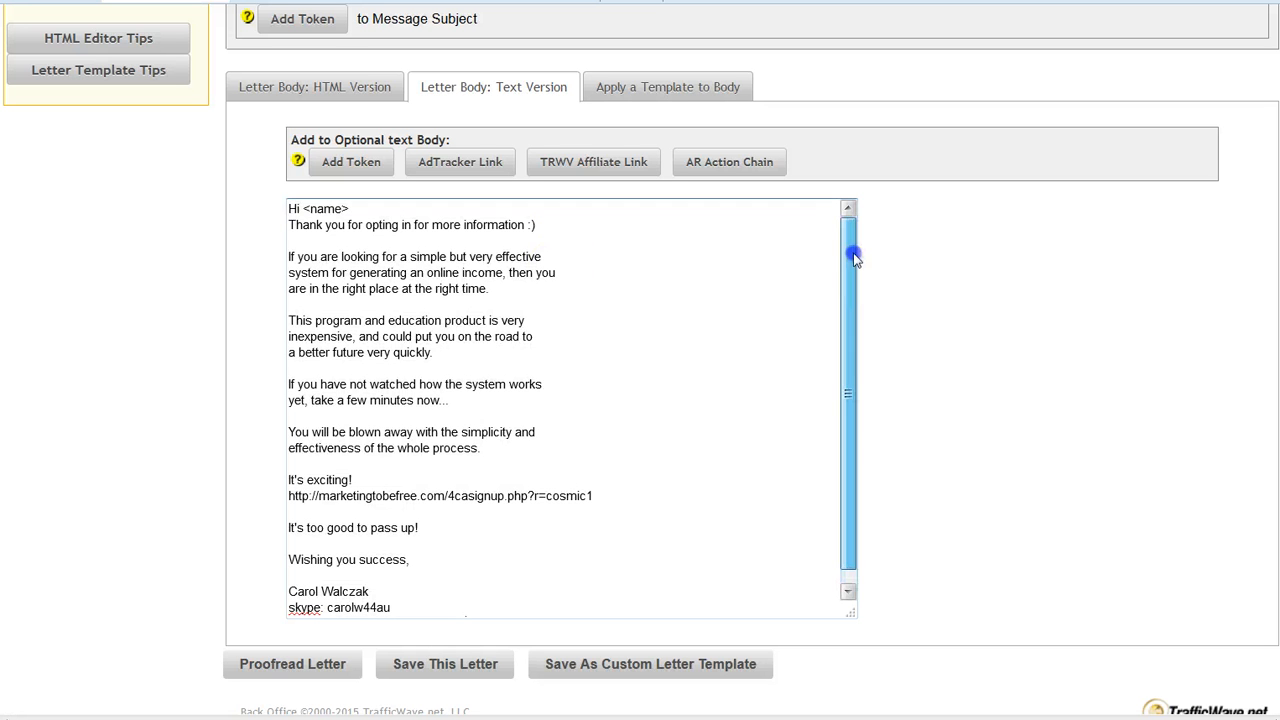
# In the text version, replace the greeting's <name> placeholder with the First Name token and add a blank line below the greeting.
pyautogui.click(354, 208)
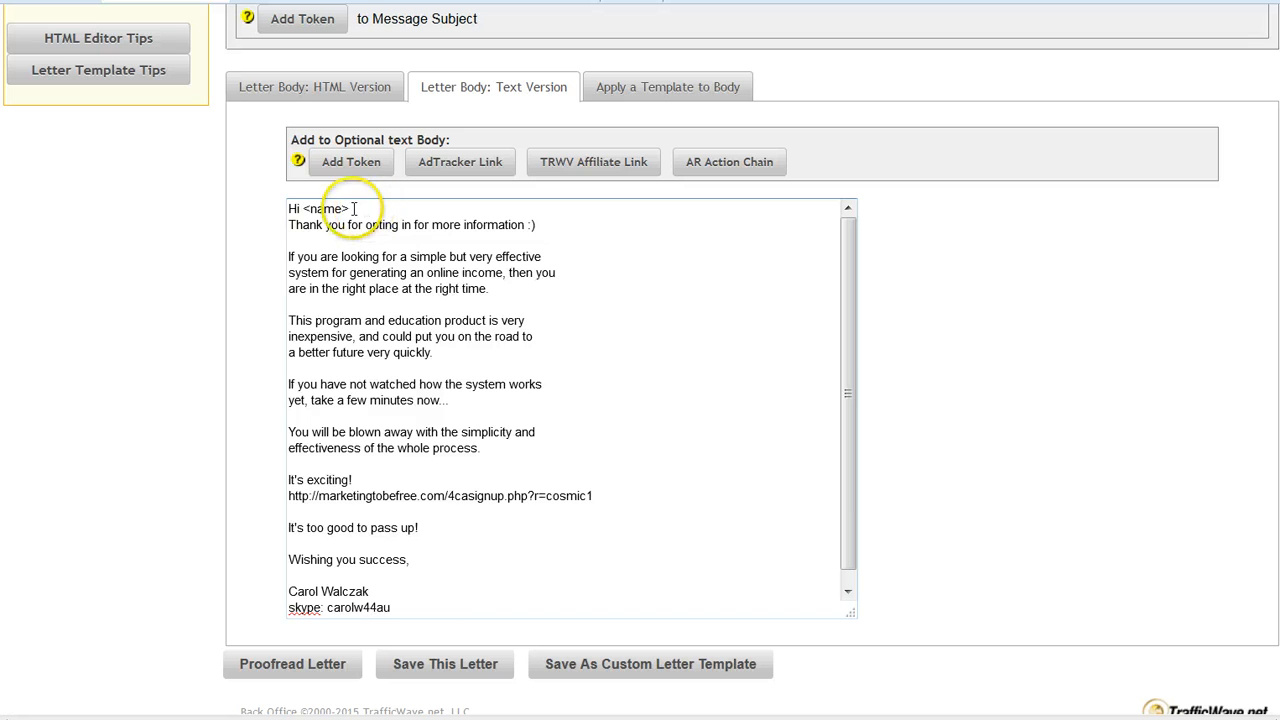
pyautogui.press('Return')
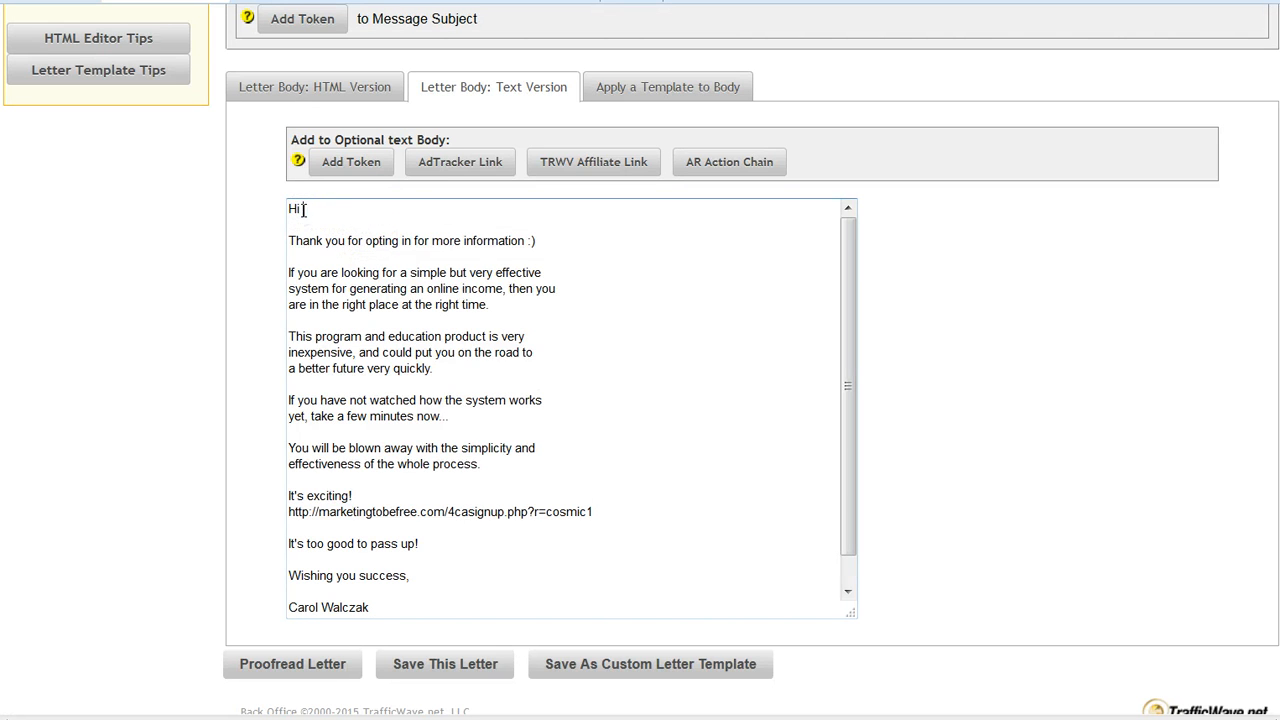
pyautogui.click(326, 163)
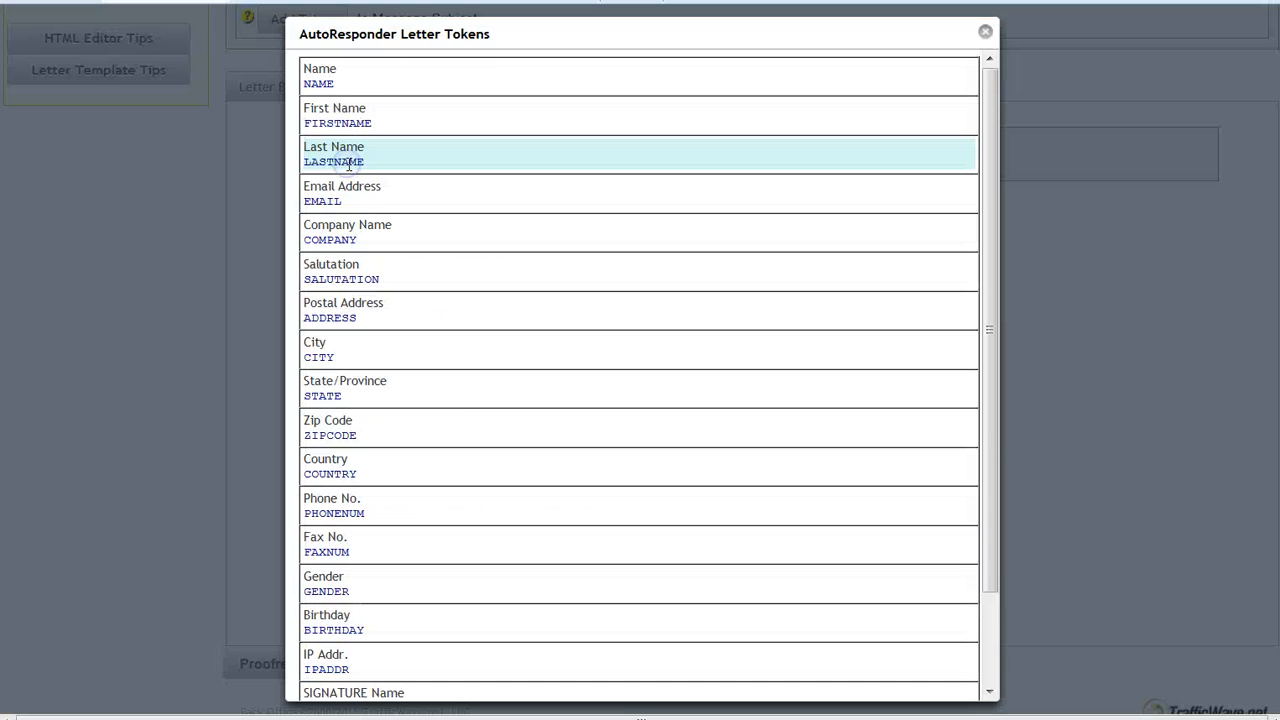
pyautogui.click(344, 117)
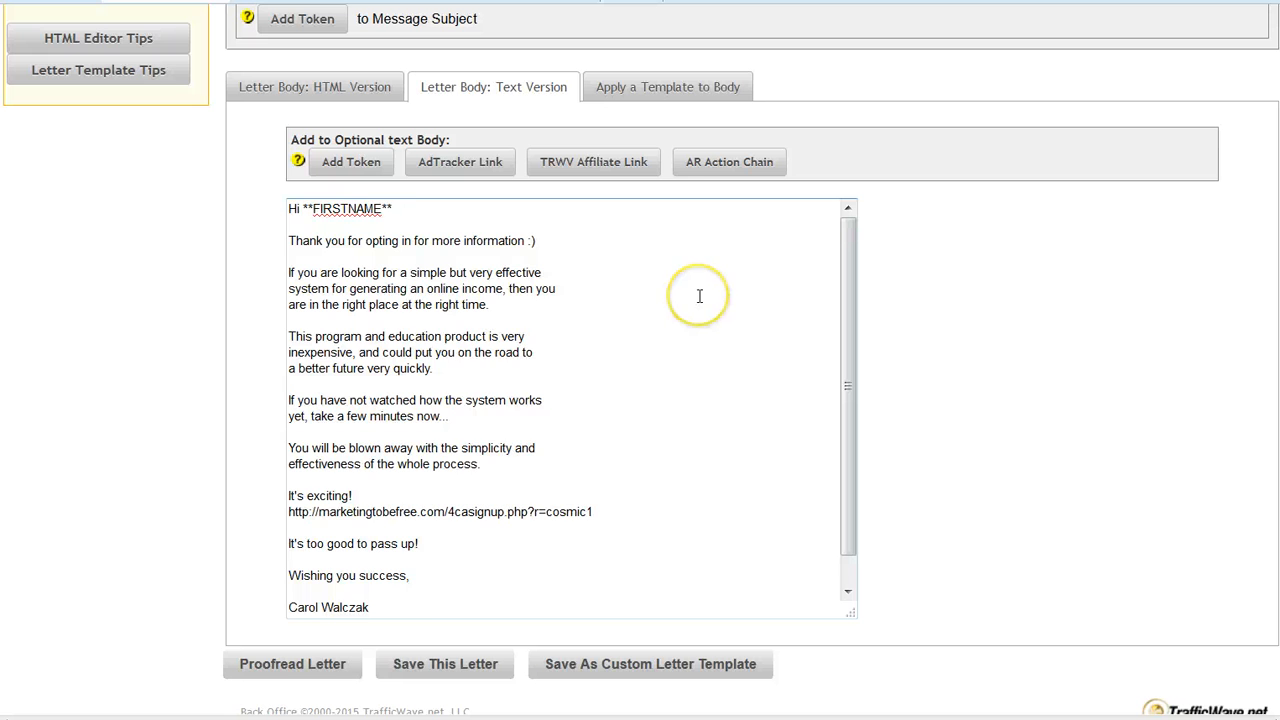
# Check the affiliate ID in the signup link, then copy the entire text-version body from the greeting through the signature.
pyautogui.scroll(-1, 700, 296)
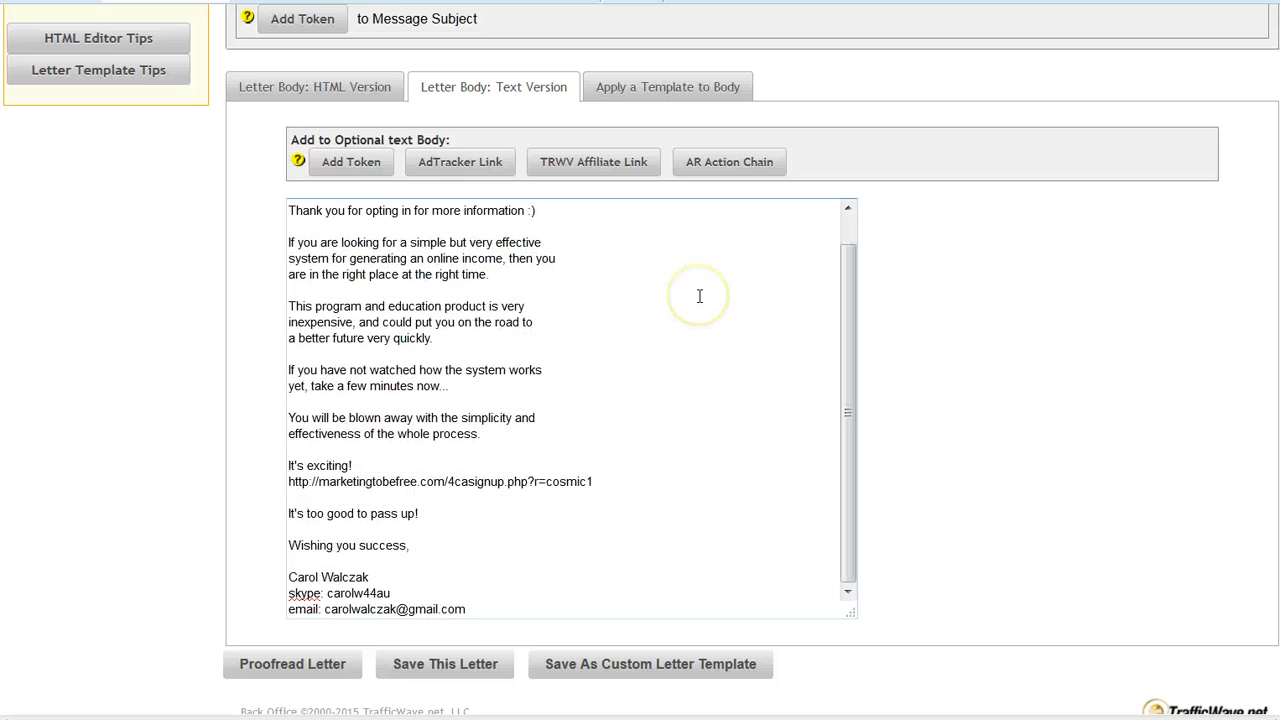
pyautogui.doubleClick(572, 481)
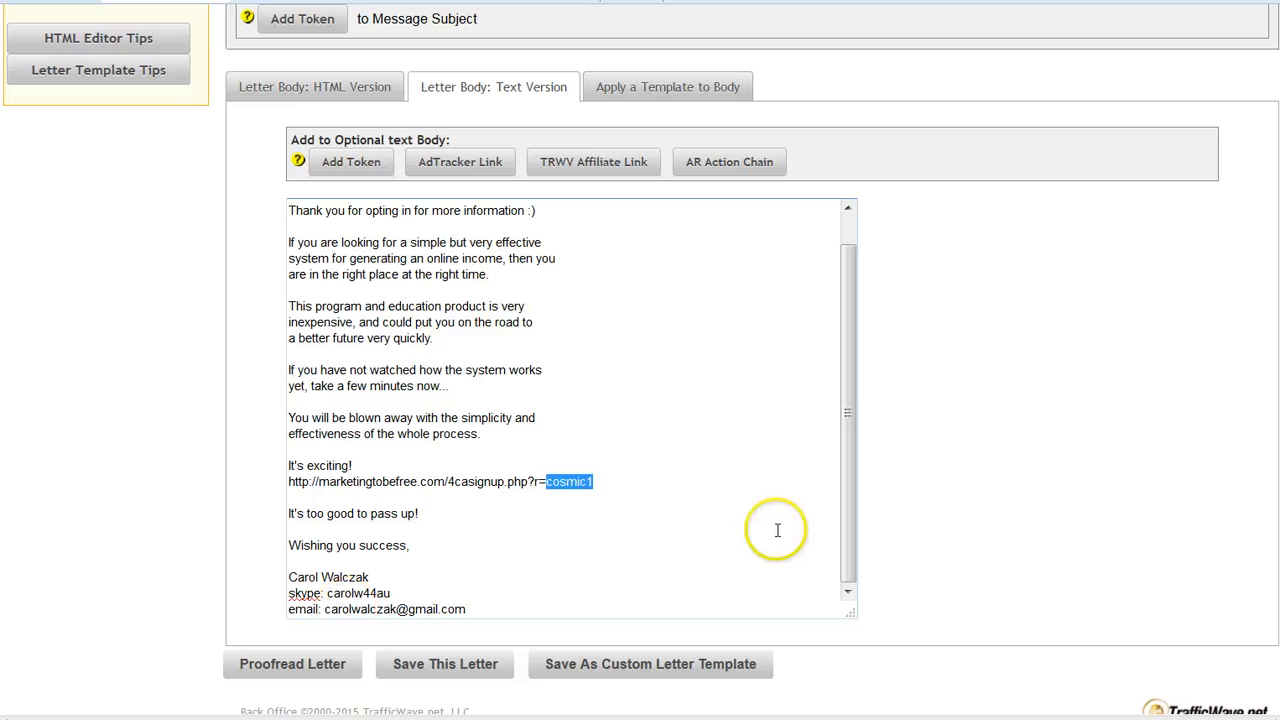
pyautogui.click(666, 560)
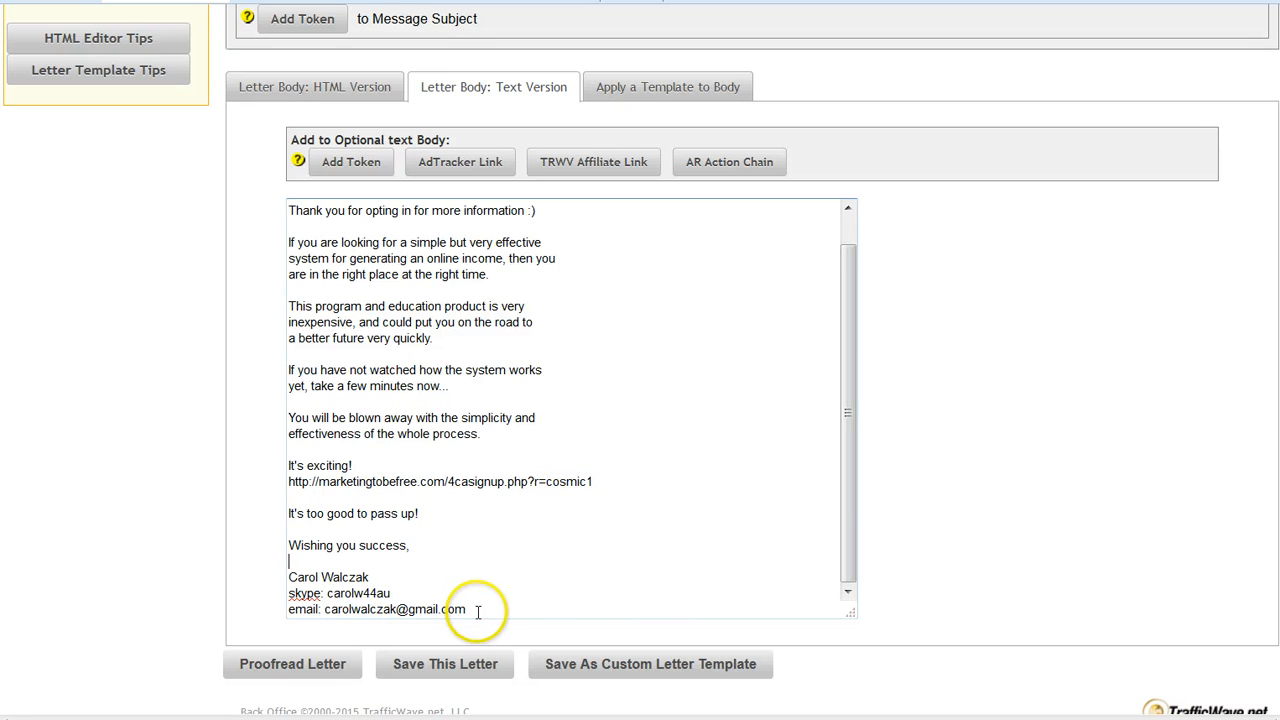
pyautogui.moveTo(466, 609); pyautogui.dragTo(244, 184)
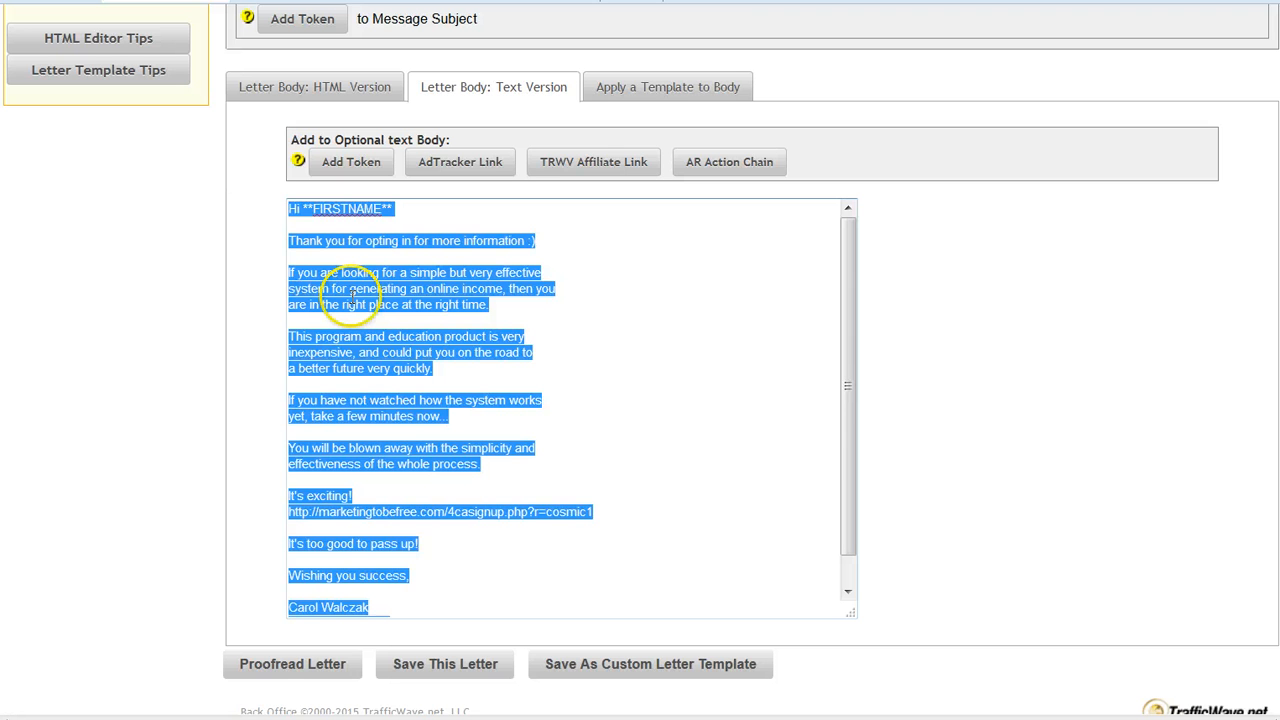
pyautogui.click(1034, 372)
# Paste the copied letter into the HTML version of the body and check the pasted text through to the signature.
pyautogui.scroll(3, 1034, 372)
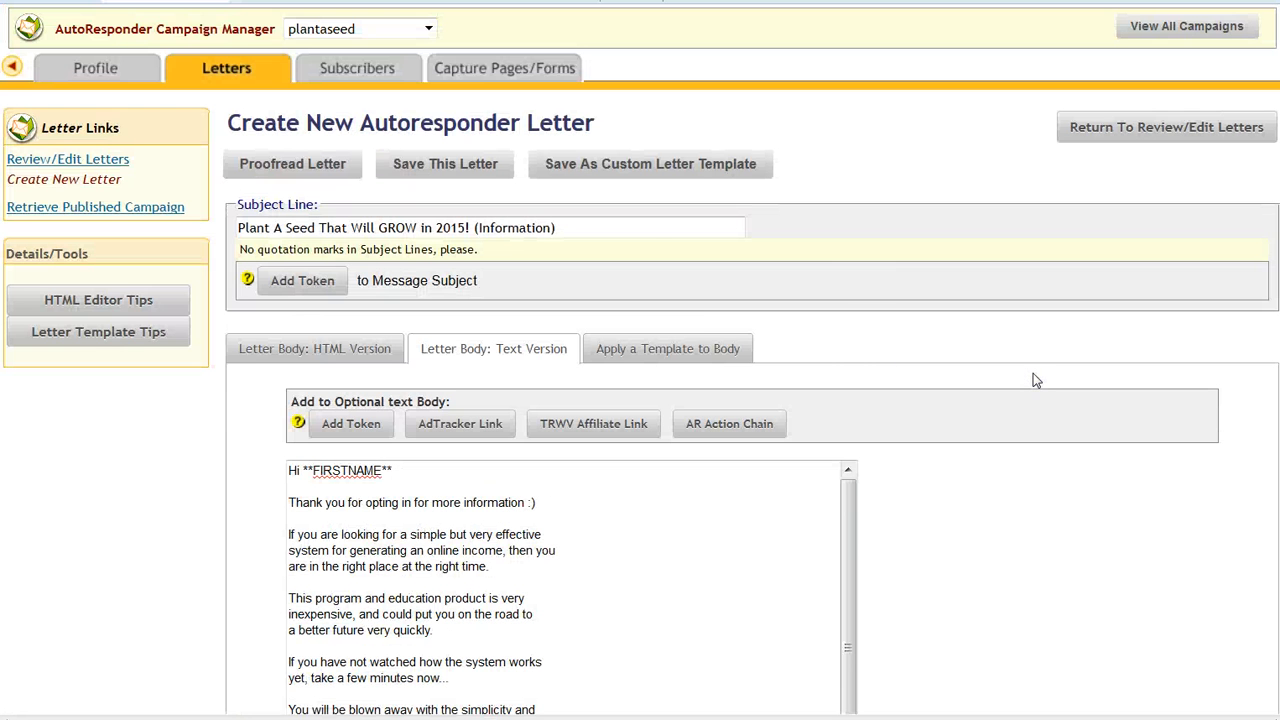
pyautogui.click(322, 349)
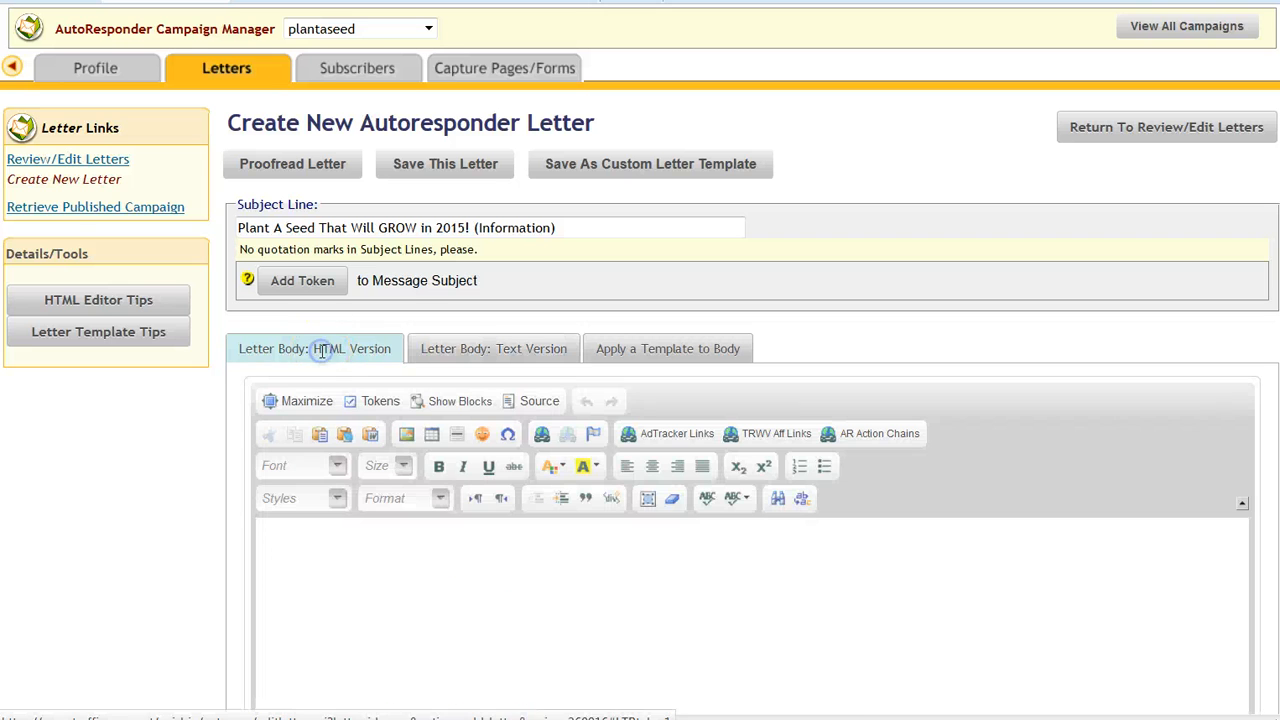
pyautogui.click(342, 561)
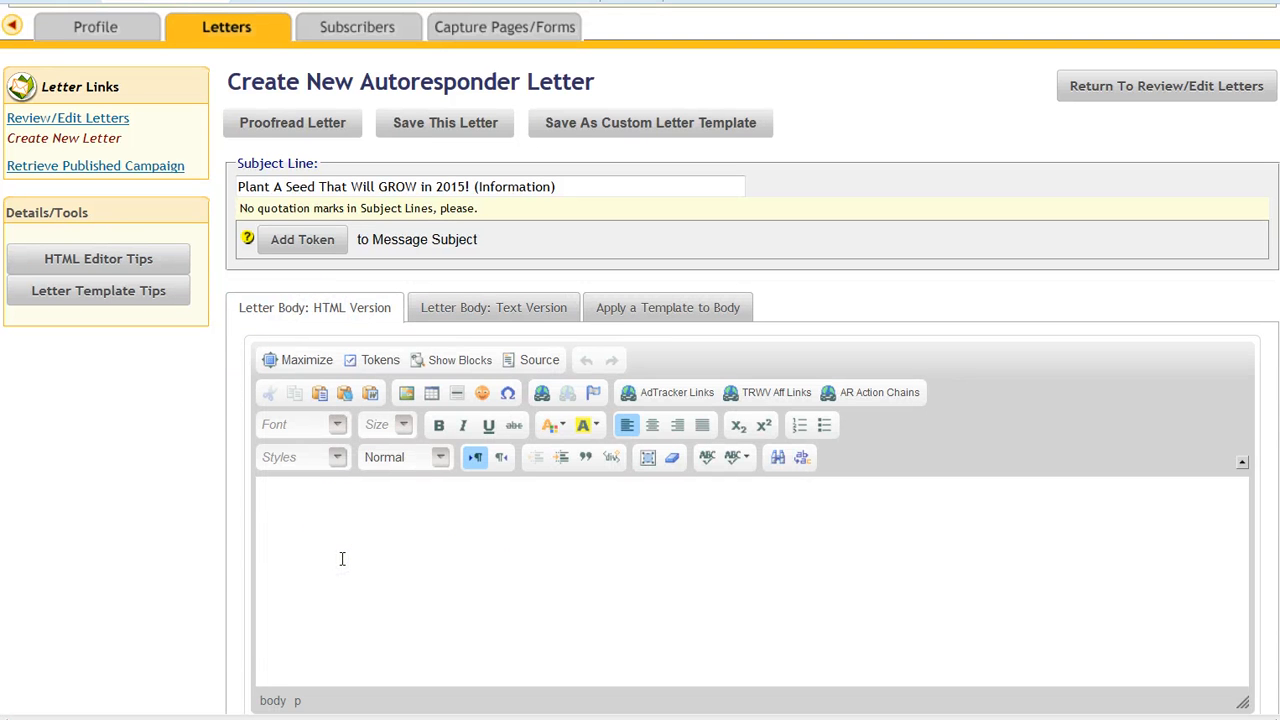
pyautogui.hotkey('ctrl', 'v')
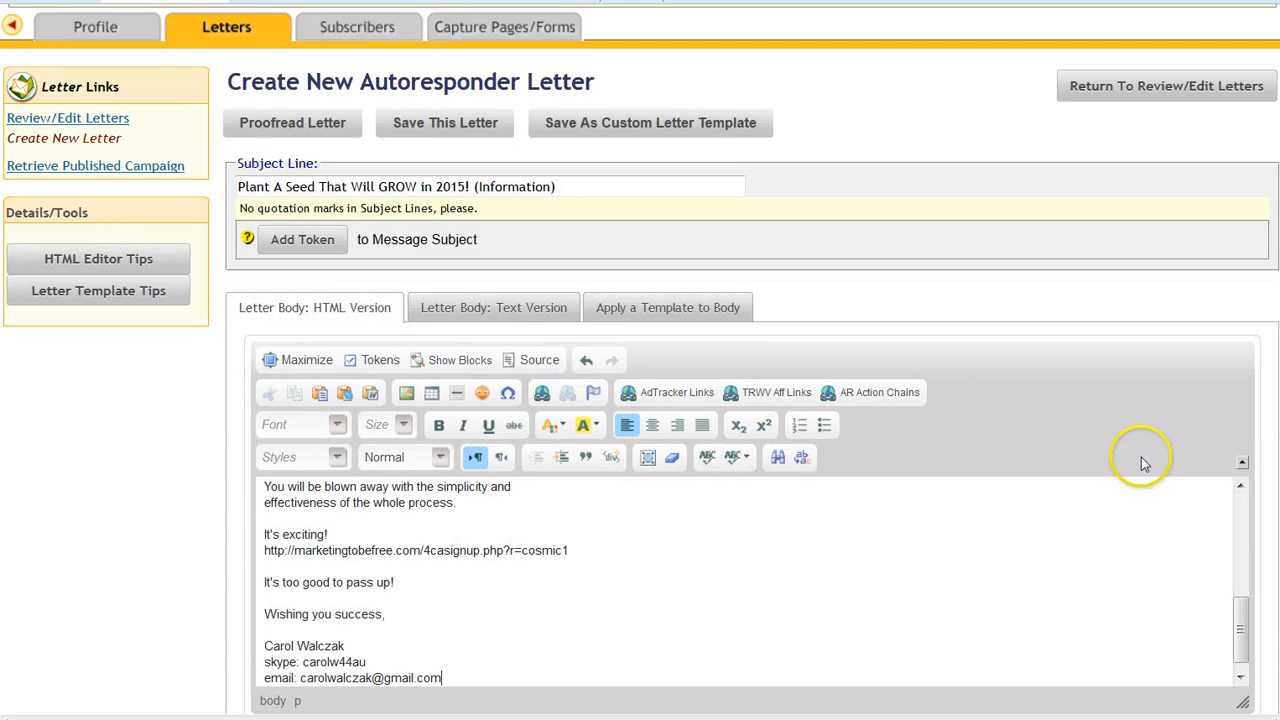
pyautogui.scroll(-2, 640, 400)
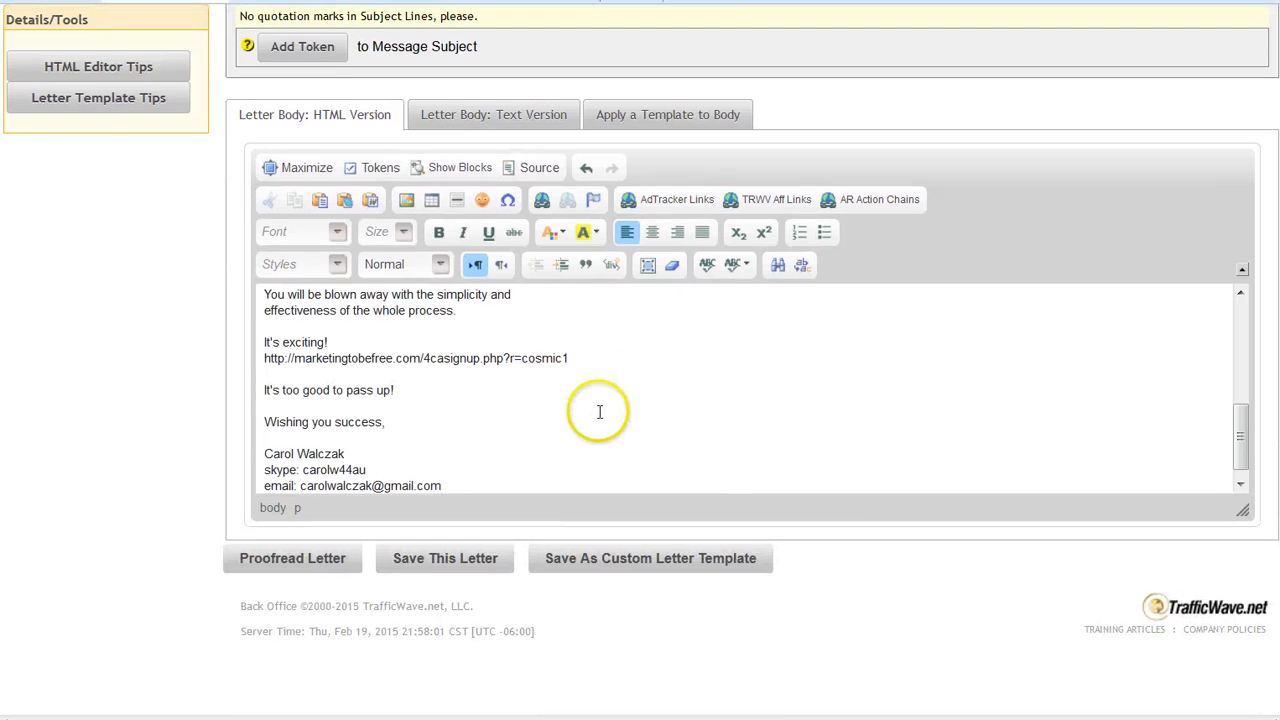
pyautogui.scroll(5, 598, 420)
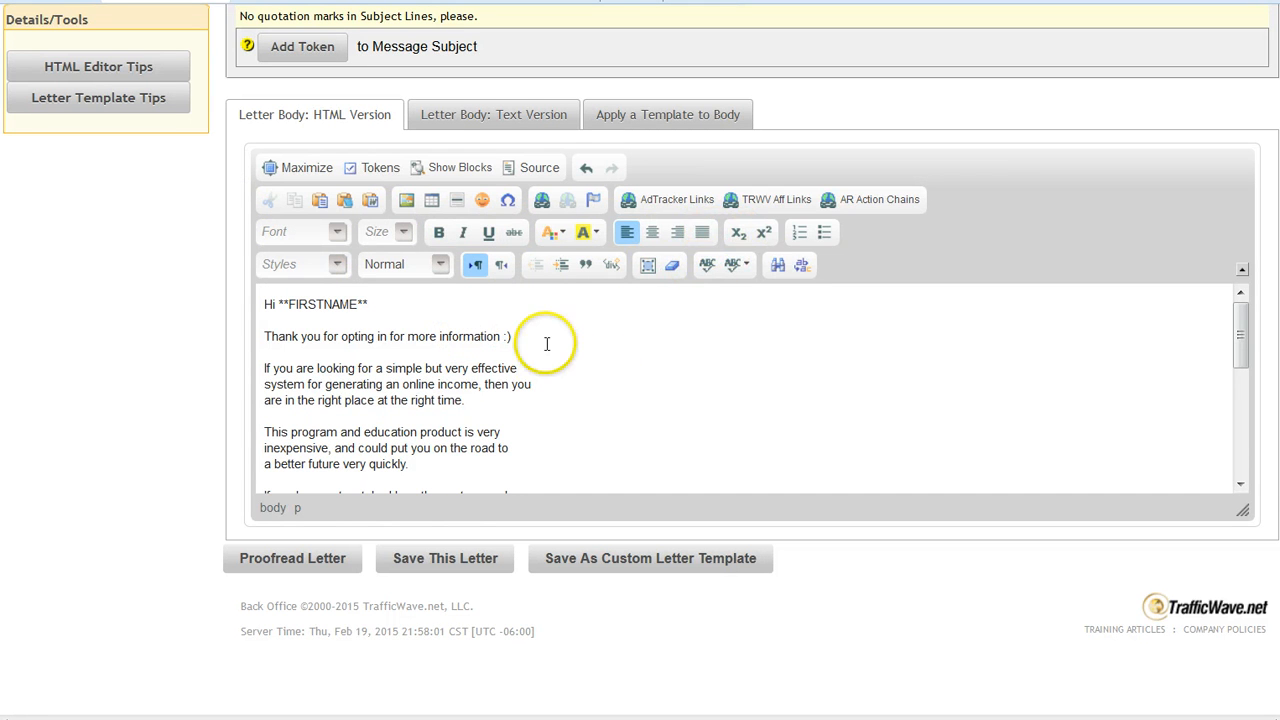
# Try bold formatting on the line "Thank you for opting in for more information :)" and remove it again.
pyautogui.moveTo(514, 337); pyautogui.dragTo(233, 343)
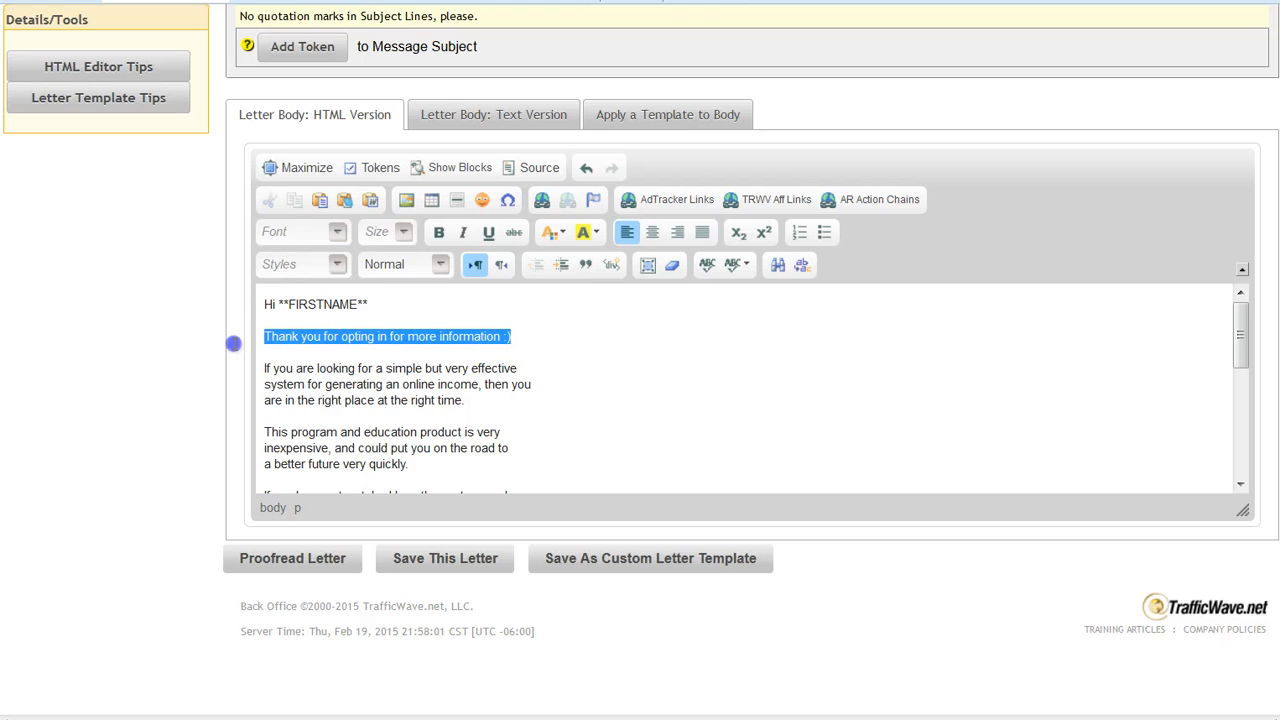
pyautogui.click(438, 232)
pyautogui.click(632, 371)
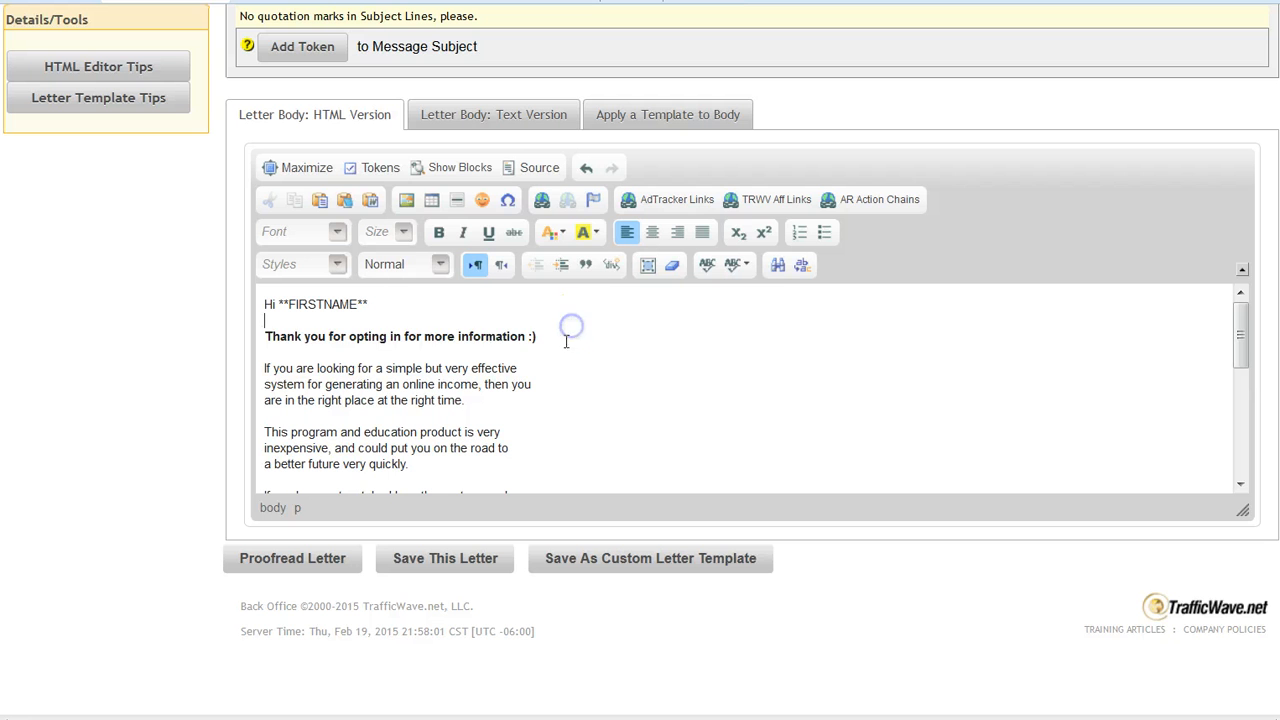
pyautogui.moveTo(569, 333); pyautogui.dragTo(350, 336)
pyautogui.click(438, 232)
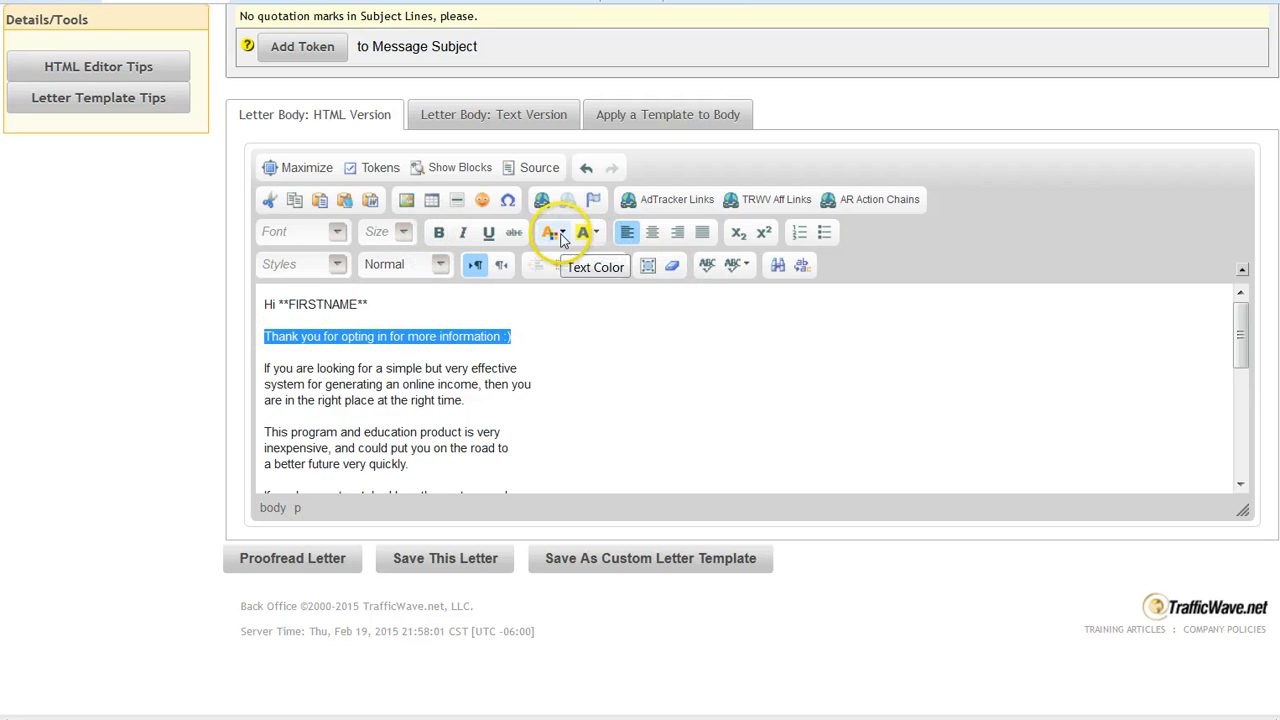
# Proofread the letter in the preview window, showing sample data for the tokens, and close the preview.
pyautogui.scroll(-8, 640, 383)
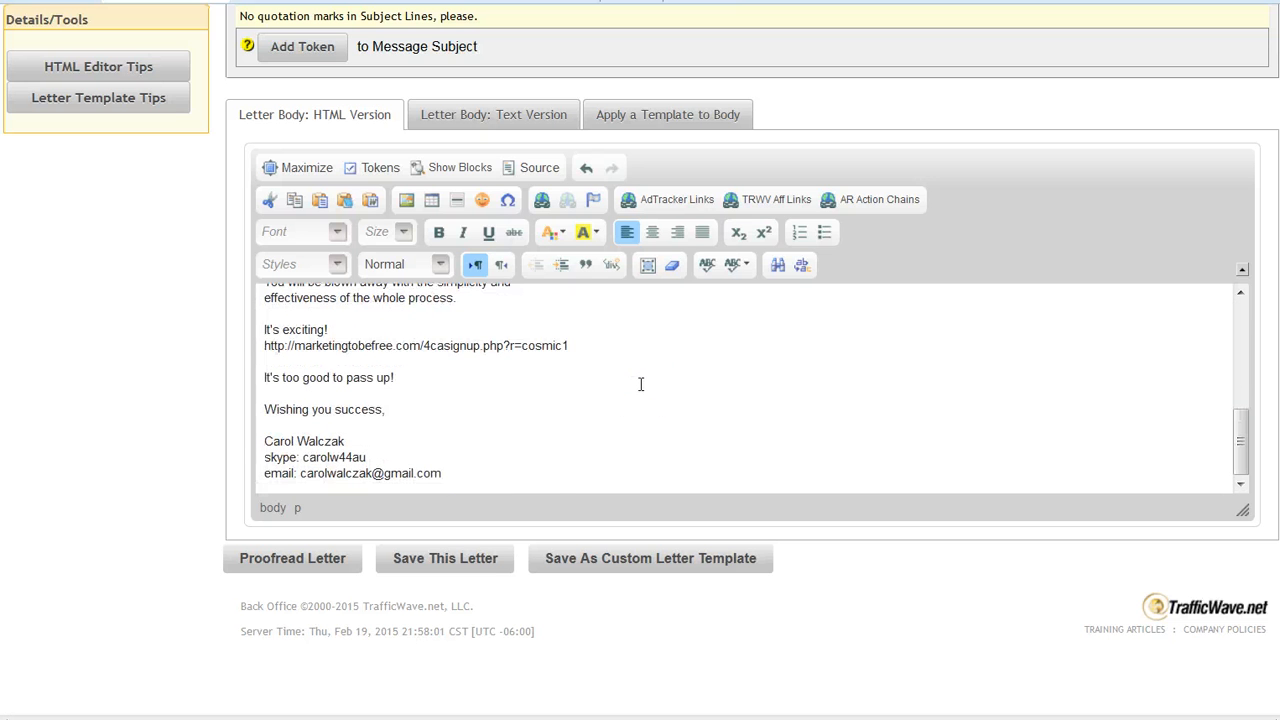
pyautogui.scroll(3, 641, 383)
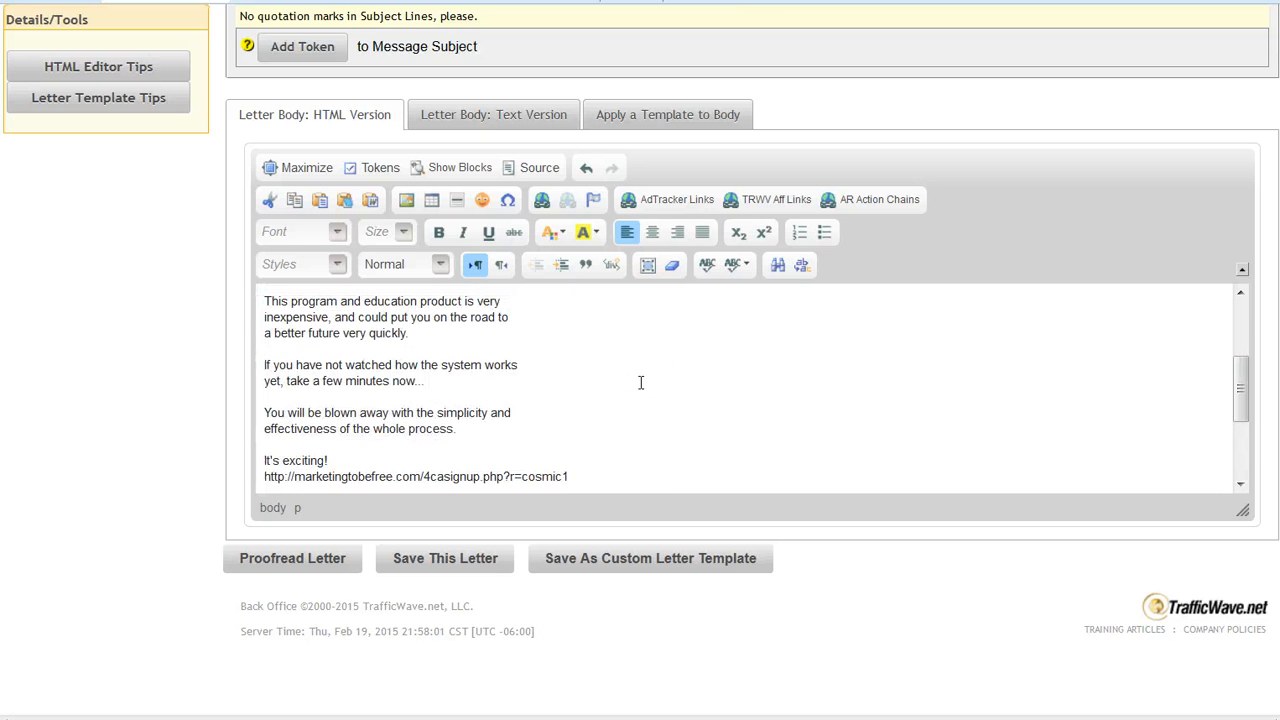
pyautogui.click(655, 378)
pyautogui.click(300, 562)
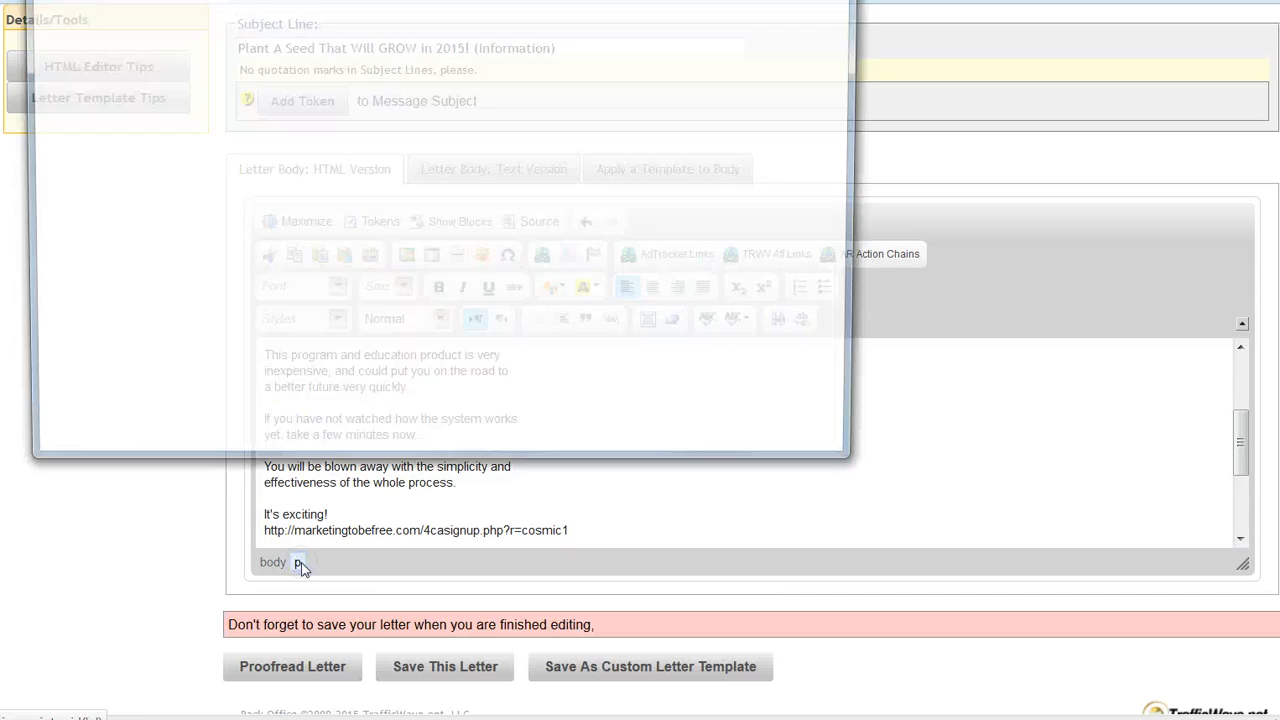
pyautogui.click(510, 273)
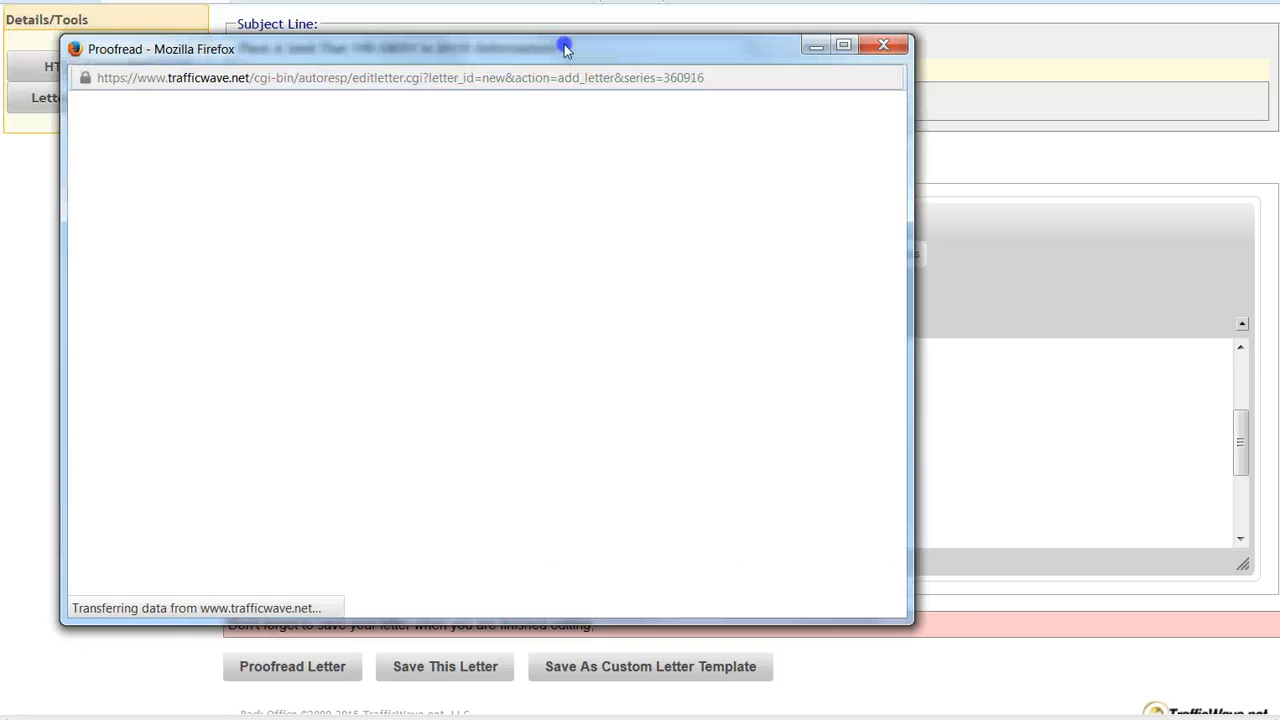
pyautogui.scroll(-2, 570, 327)
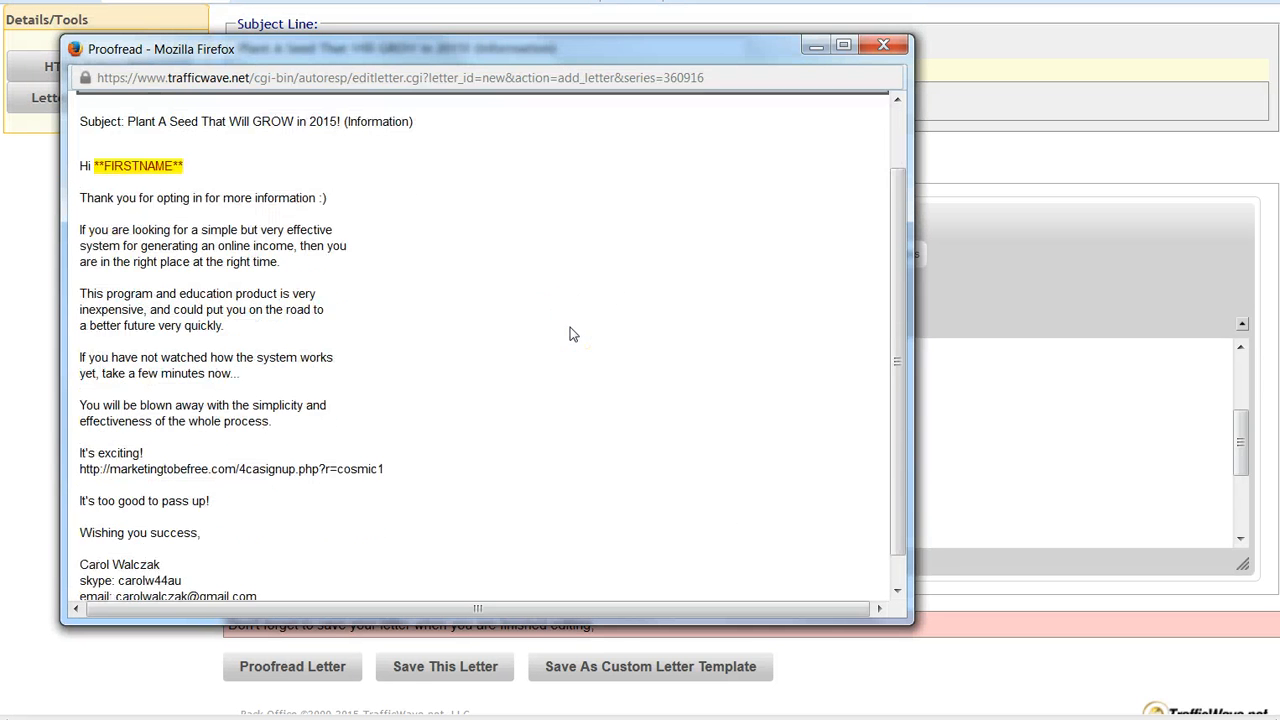
pyautogui.scroll(2, 570, 334)
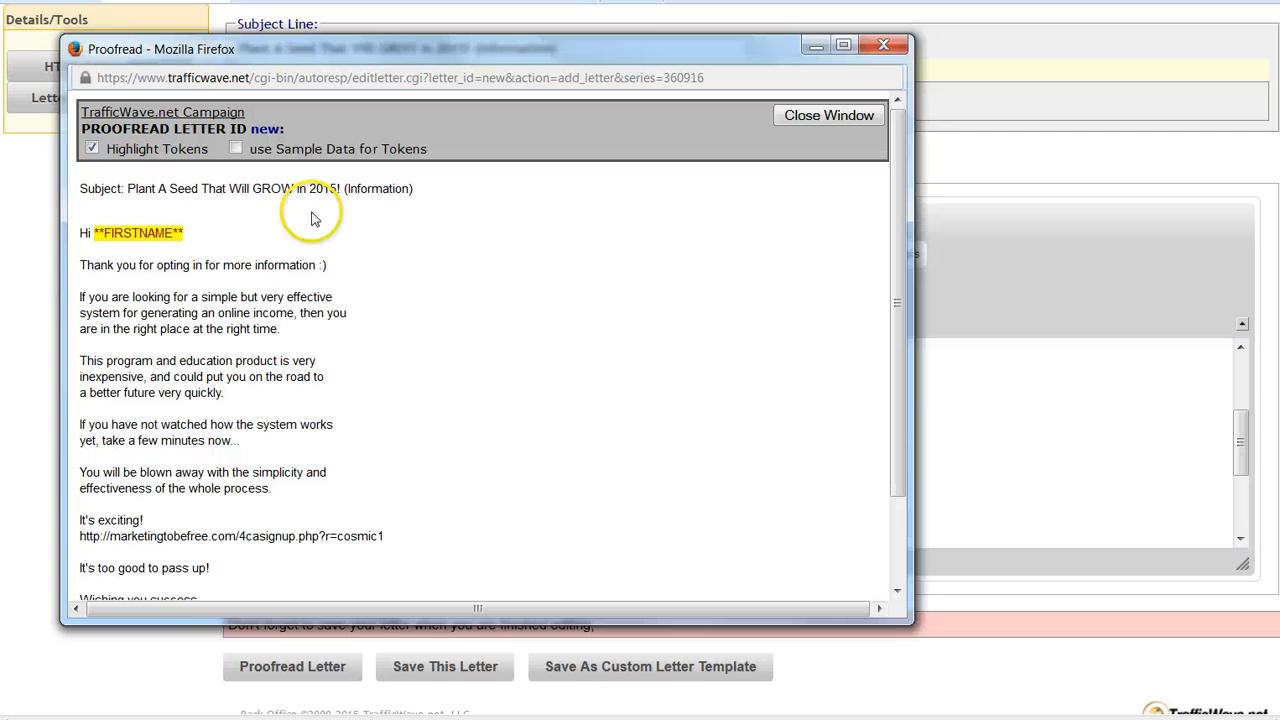
pyautogui.click(235, 148)
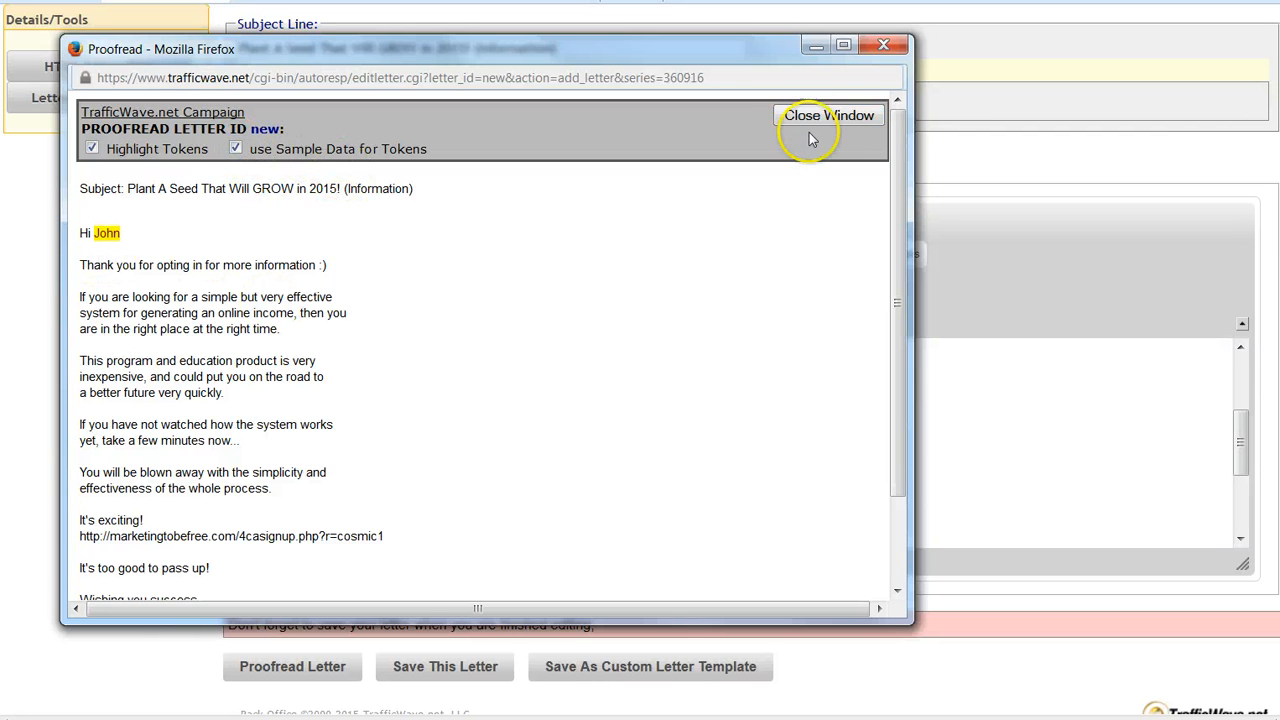
pyautogui.click(884, 46)
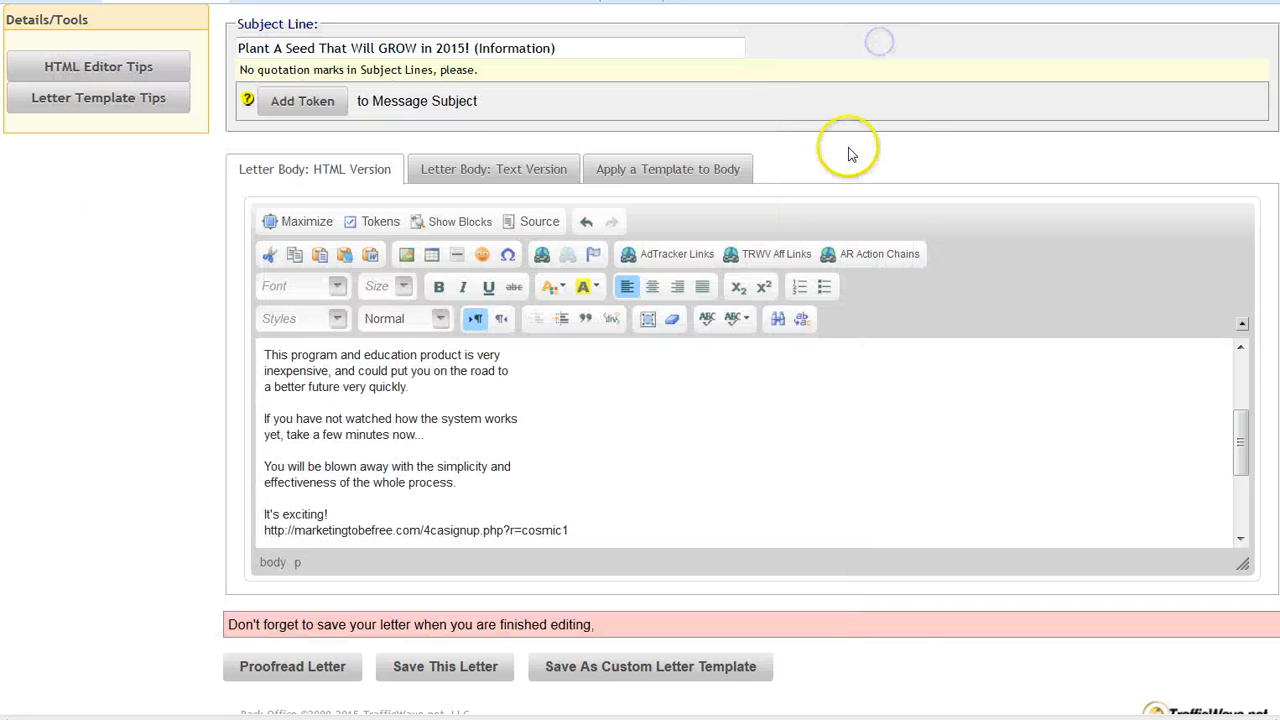
# Save the letter and set its delay to 0 days so it is sent immediately after subscription.
pyautogui.click(432, 667)
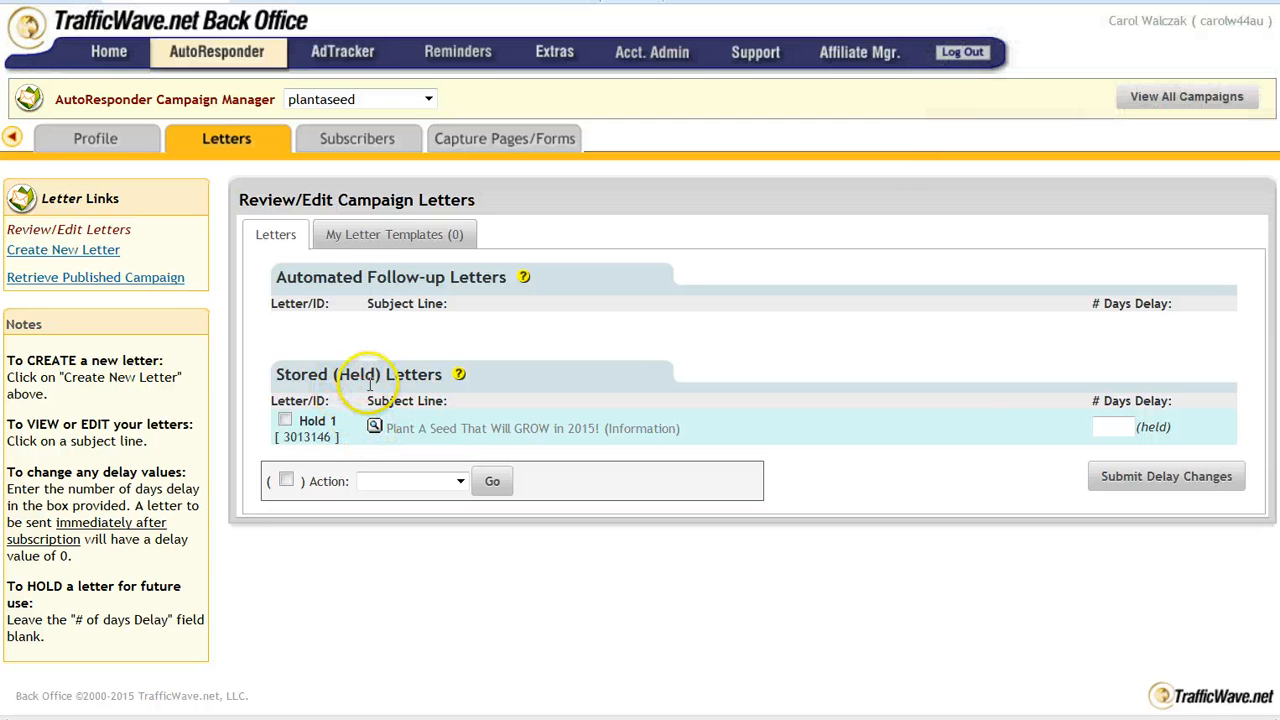
pyautogui.click(1120, 427)
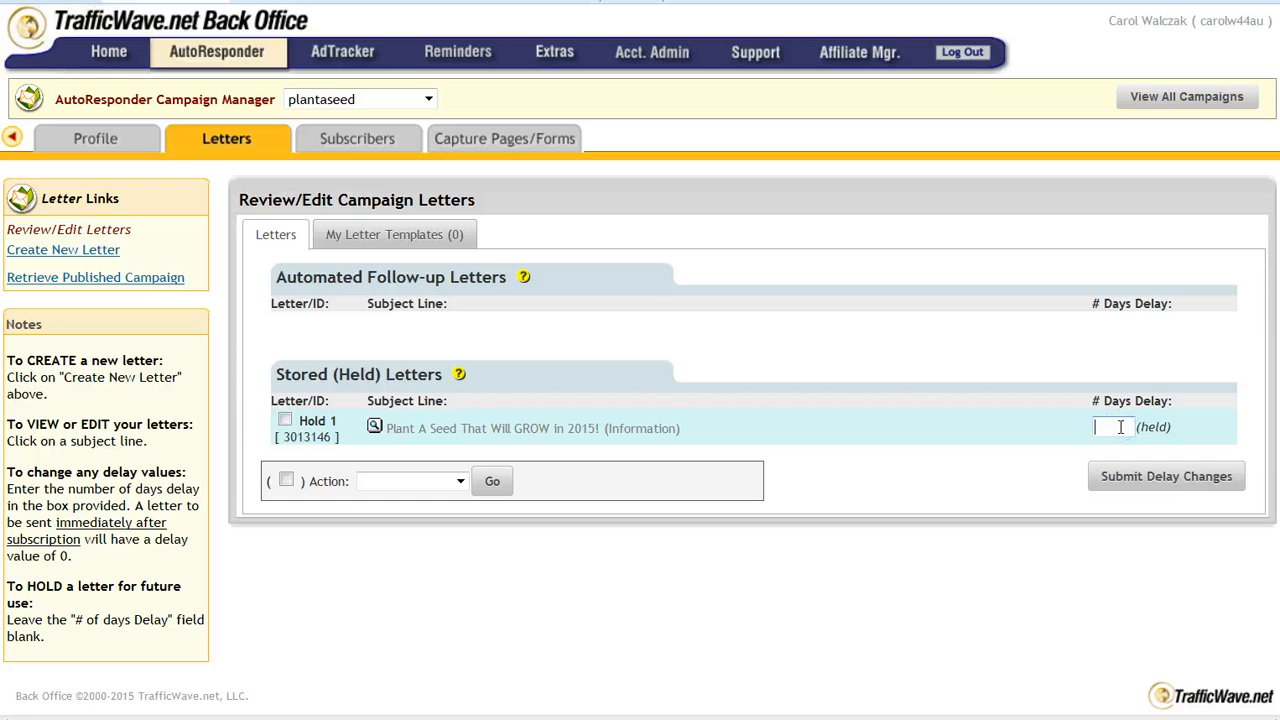
pyautogui.click(1122, 476)
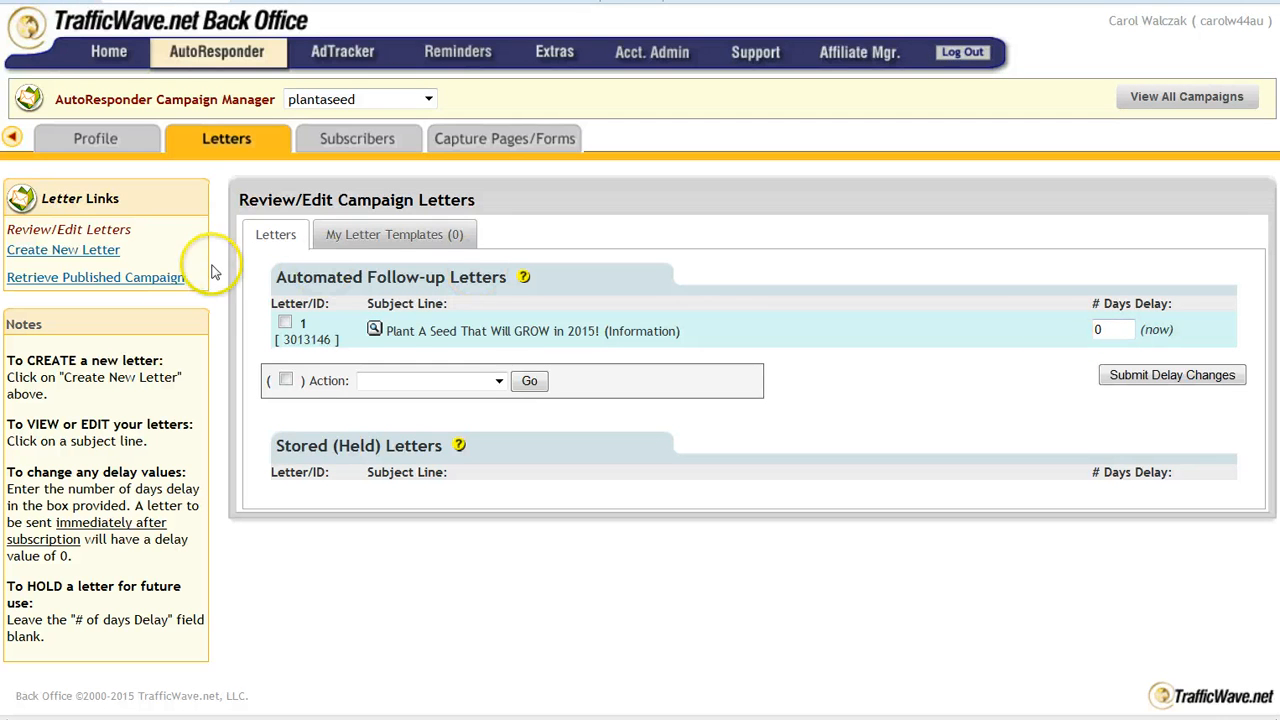
# Start a new blank letter and copy the subject "Have You Sent Me Your Link Yet? I Want To Promote It" into it from the WordPad document.
pyautogui.click(89, 250)
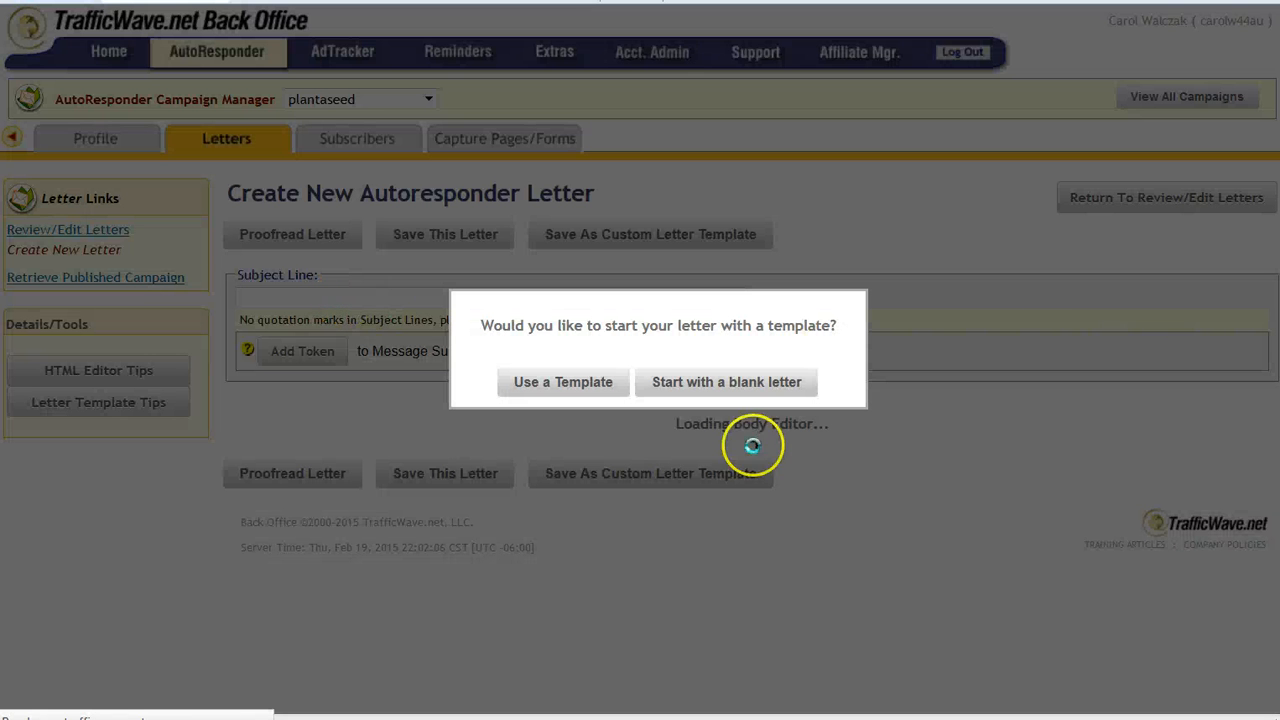
pyautogui.click(757, 381)
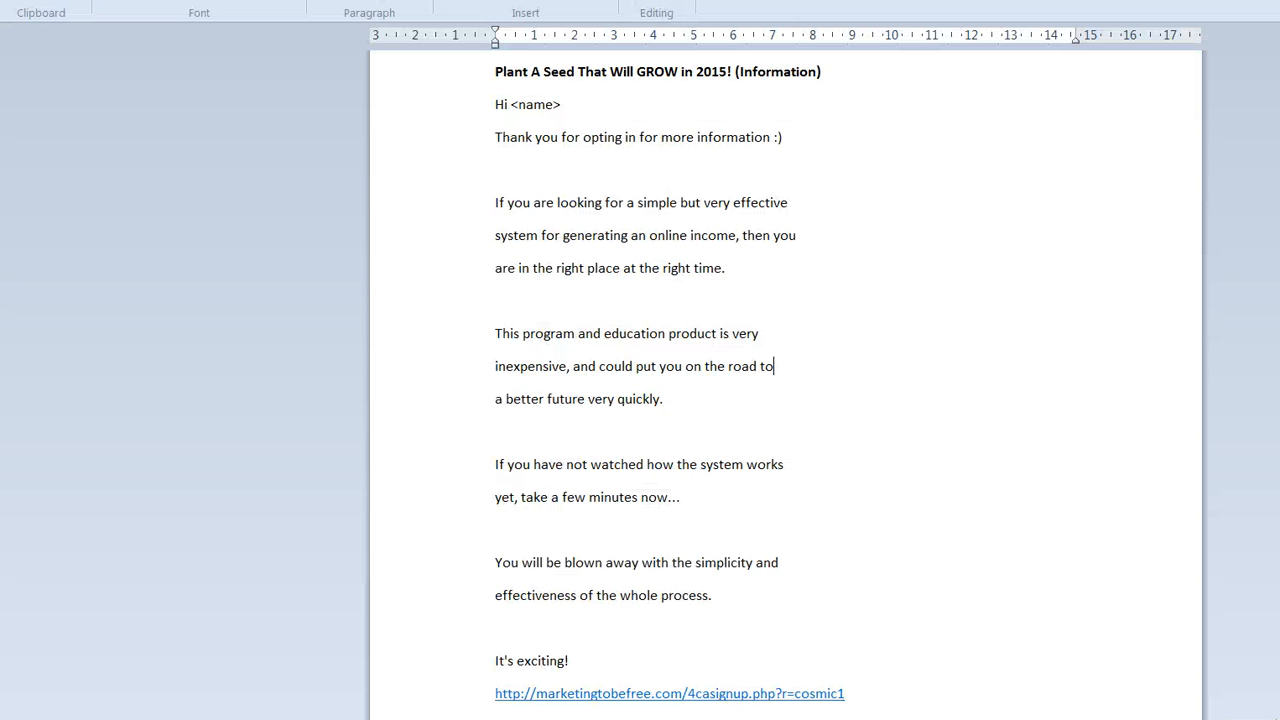
pyautogui.scroll(-15, 774, 380)
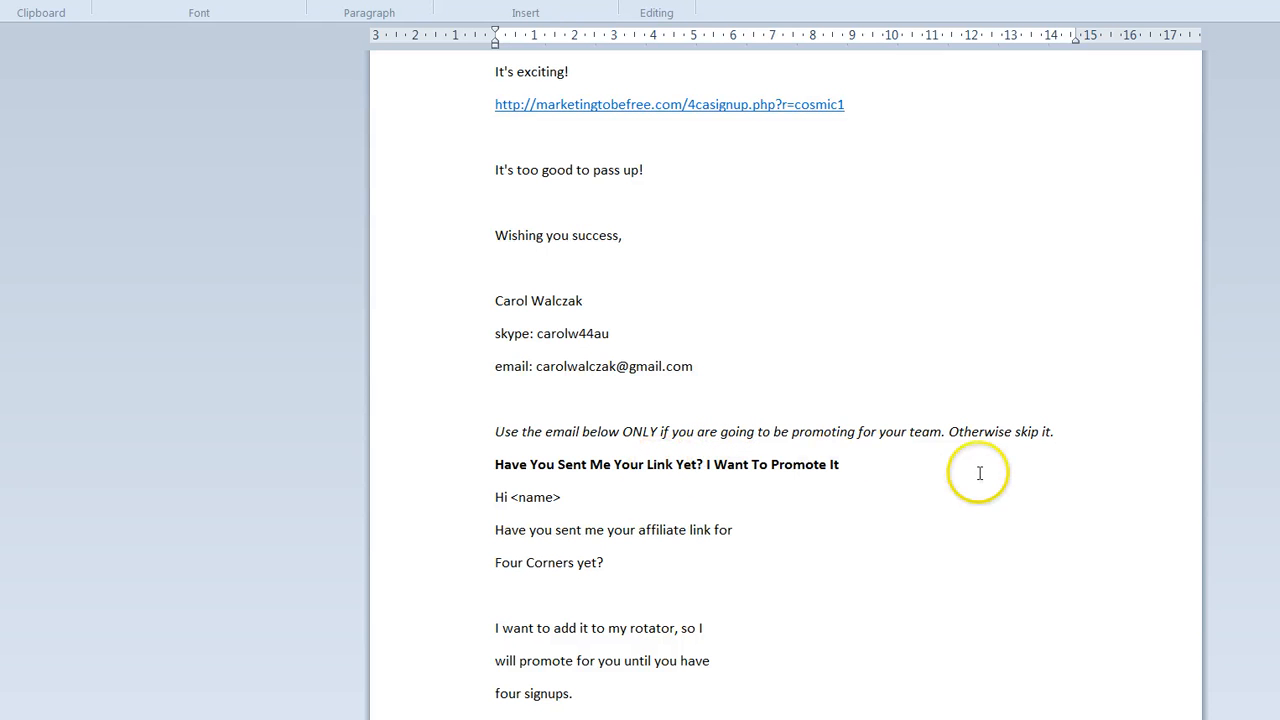
pyautogui.scroll(-1, 1014, 471)
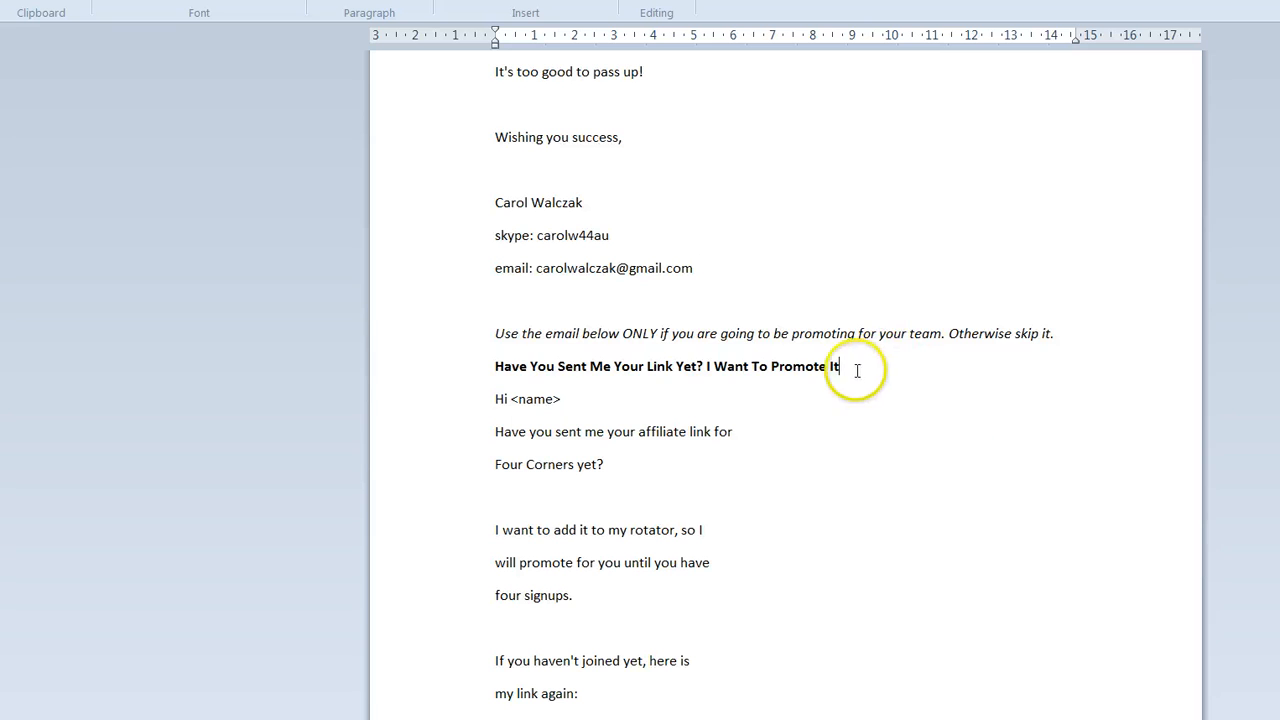
pyautogui.moveTo(857, 366); pyautogui.dragTo(508, 366)
pyautogui.hotkey('ctrl', 'c')
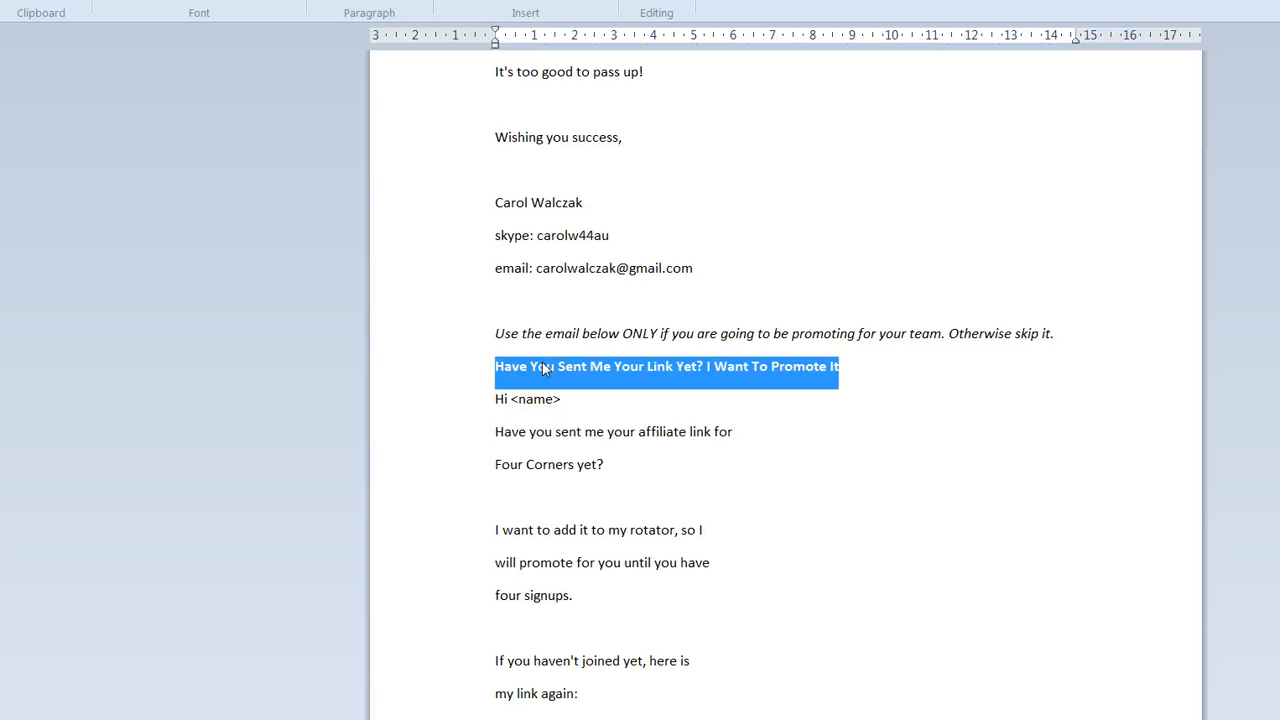
pyautogui.click(476, 718)
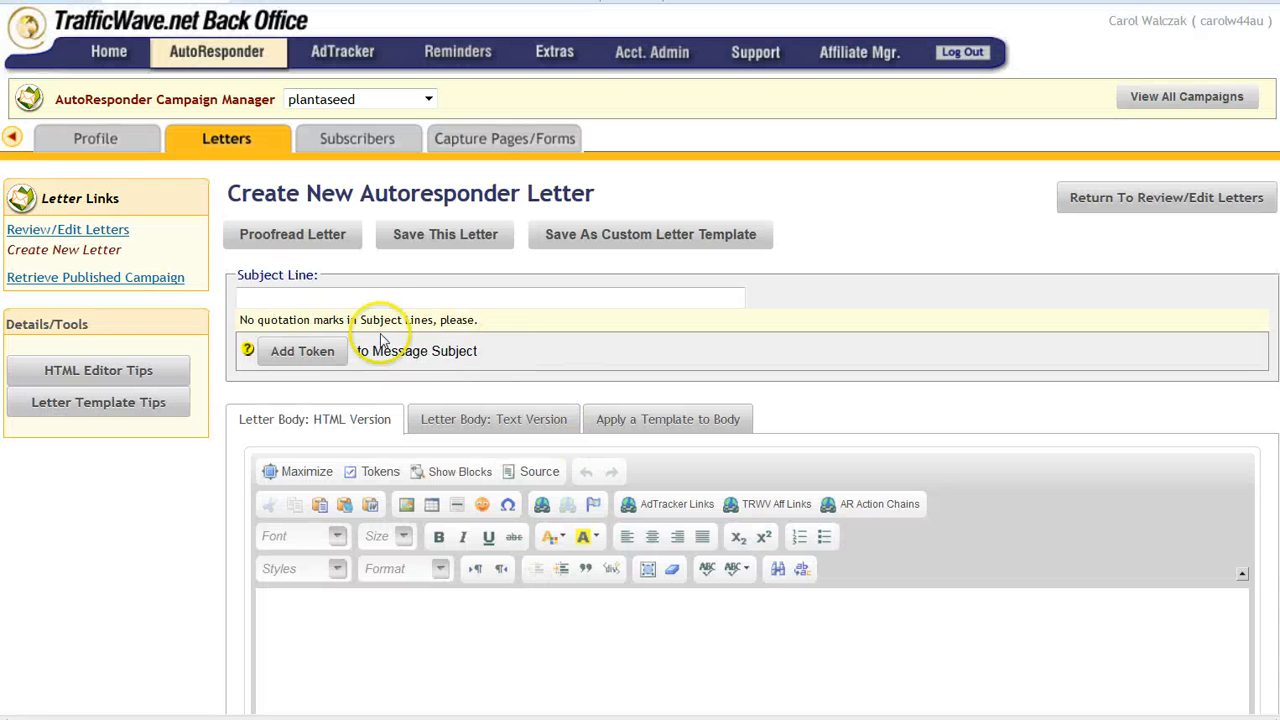
pyautogui.click(375, 300)
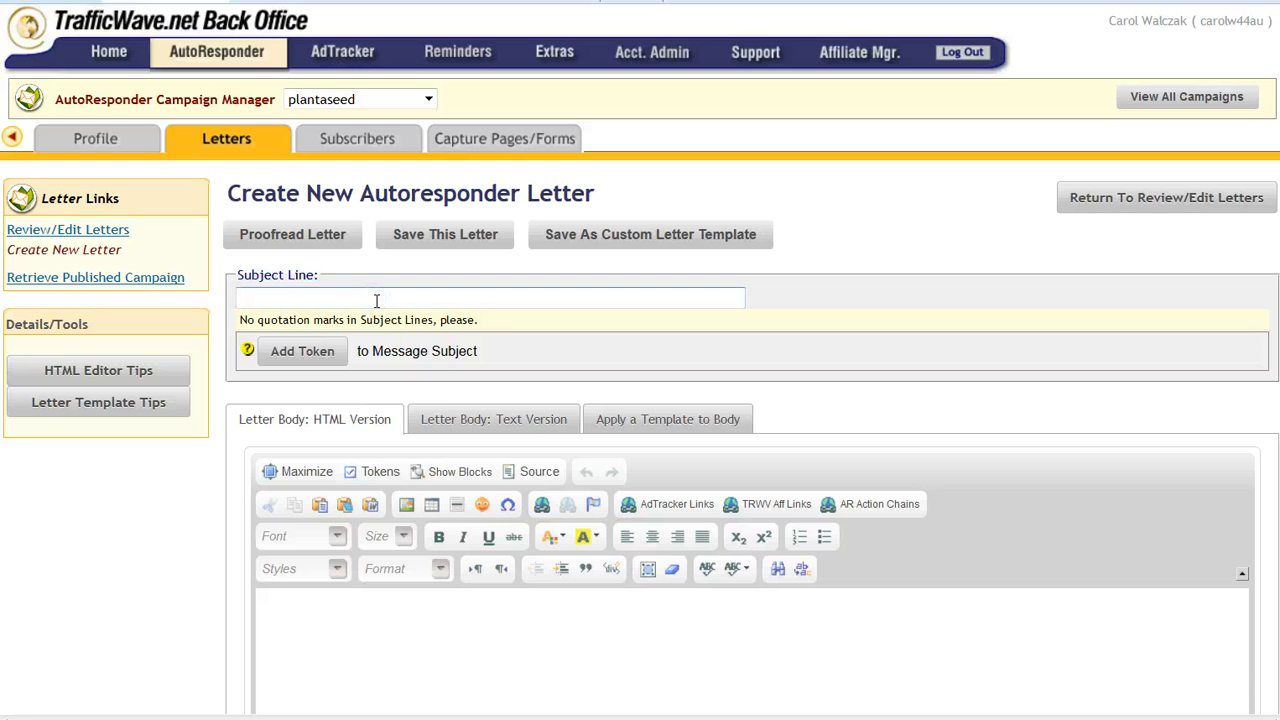
pyautogui.hotkey('ctrl', 'v')
# Copy that email's body in the WordPad document, from "Hi <name>" through the p.s. about the team skype chat.
pyautogui.hotkey('alt', 'Tab')
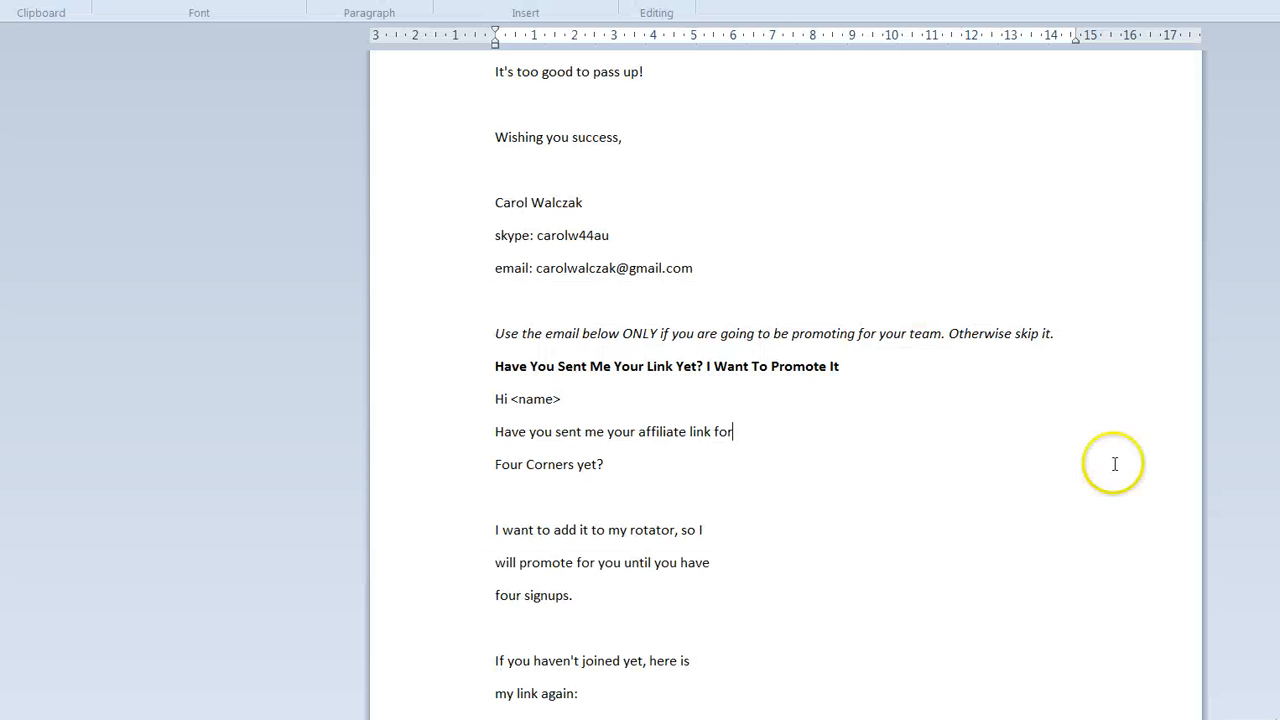
pyautogui.scroll(-2, 927, 442)
pyautogui.moveTo(494, 203); pyautogui.dragTo(660, 472)
pyautogui.hotkey('ctrl', 'c')
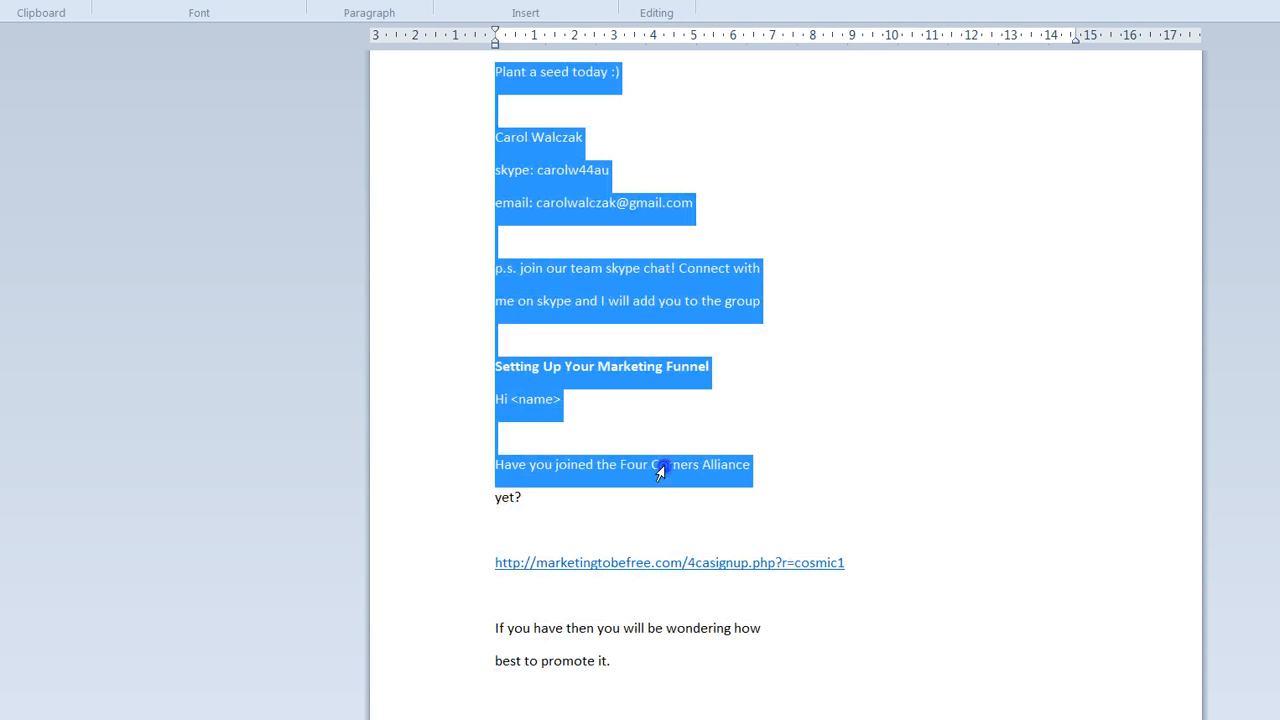
pyautogui.moveTo(660, 449); pyautogui.dragTo(704, 320)
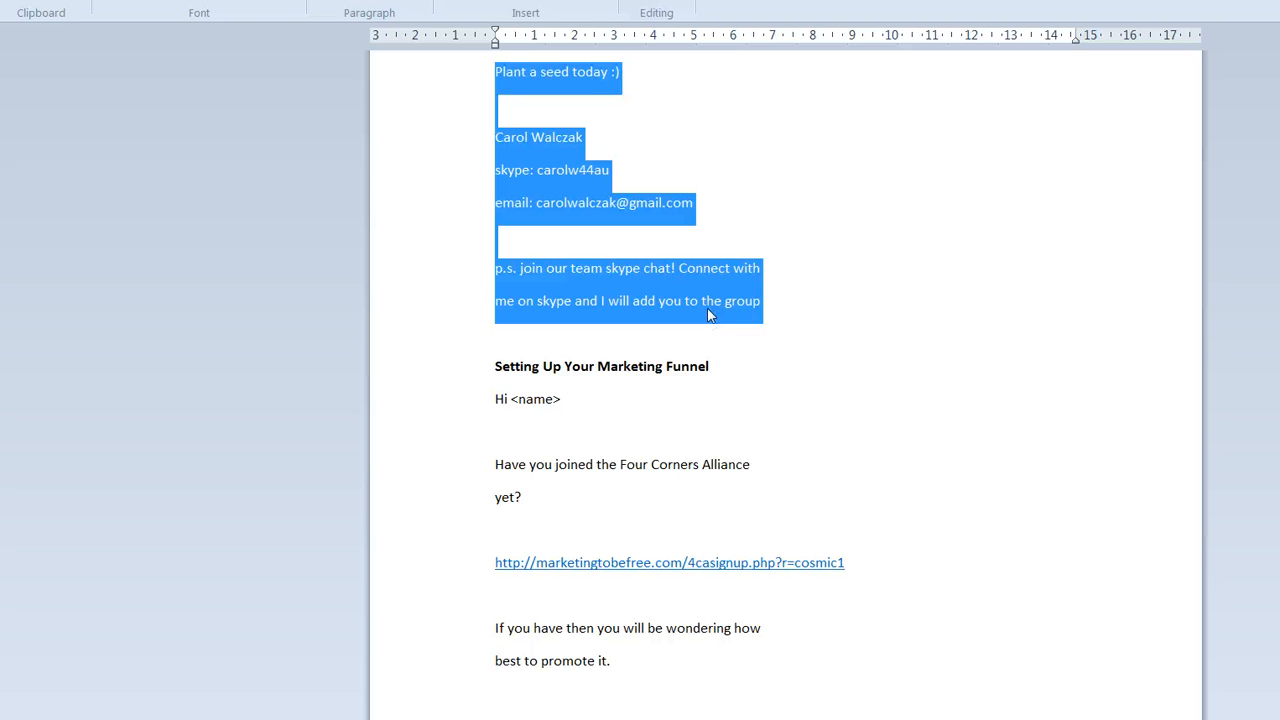
# Paste the body into the letter's text version, add a blank line after the greeting and replace <name> with the FIRSTNAME token.
pyautogui.hotkey('alt', 'Tab')
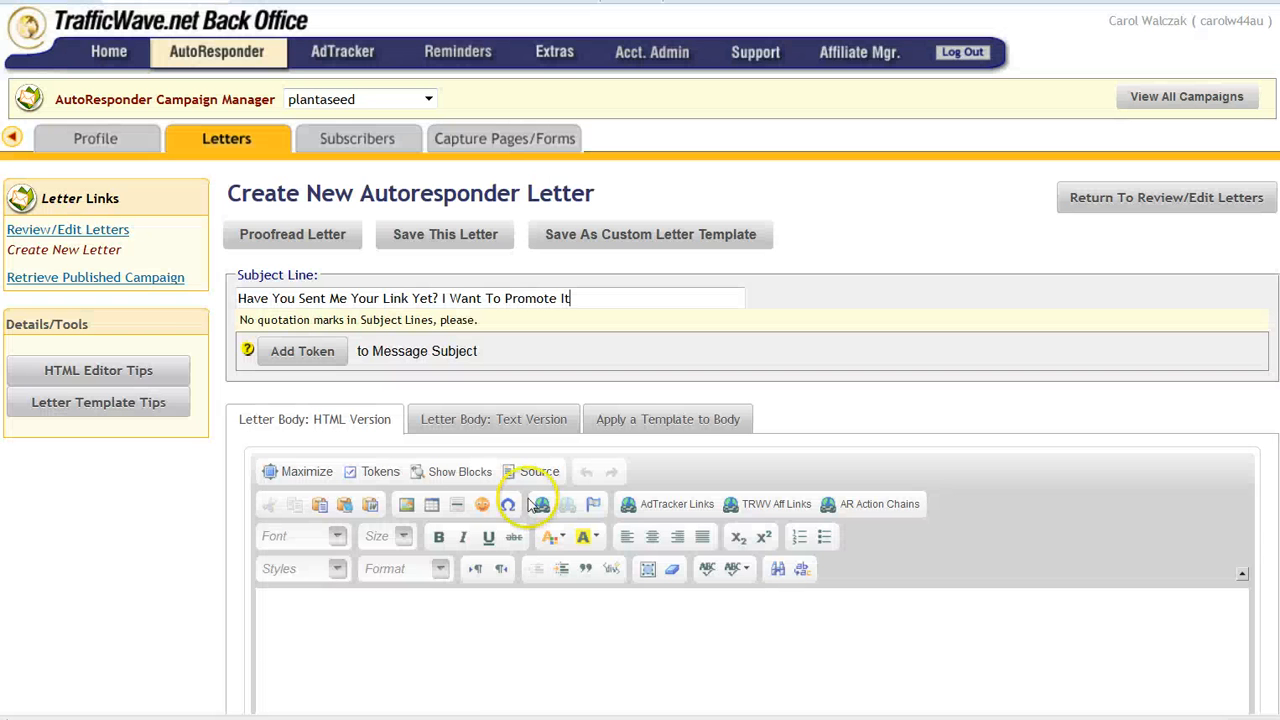
pyautogui.click(505, 420)
pyautogui.click(487, 545)
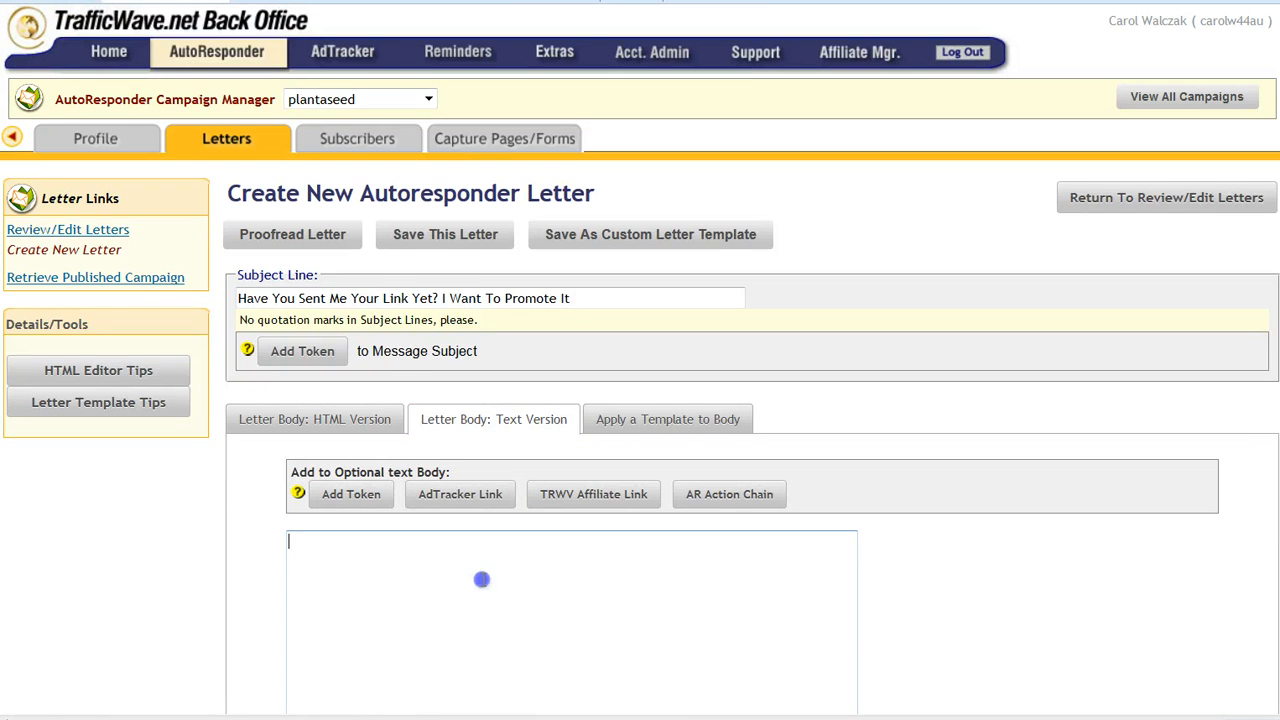
pyautogui.hotkey('ctrl', 'v')
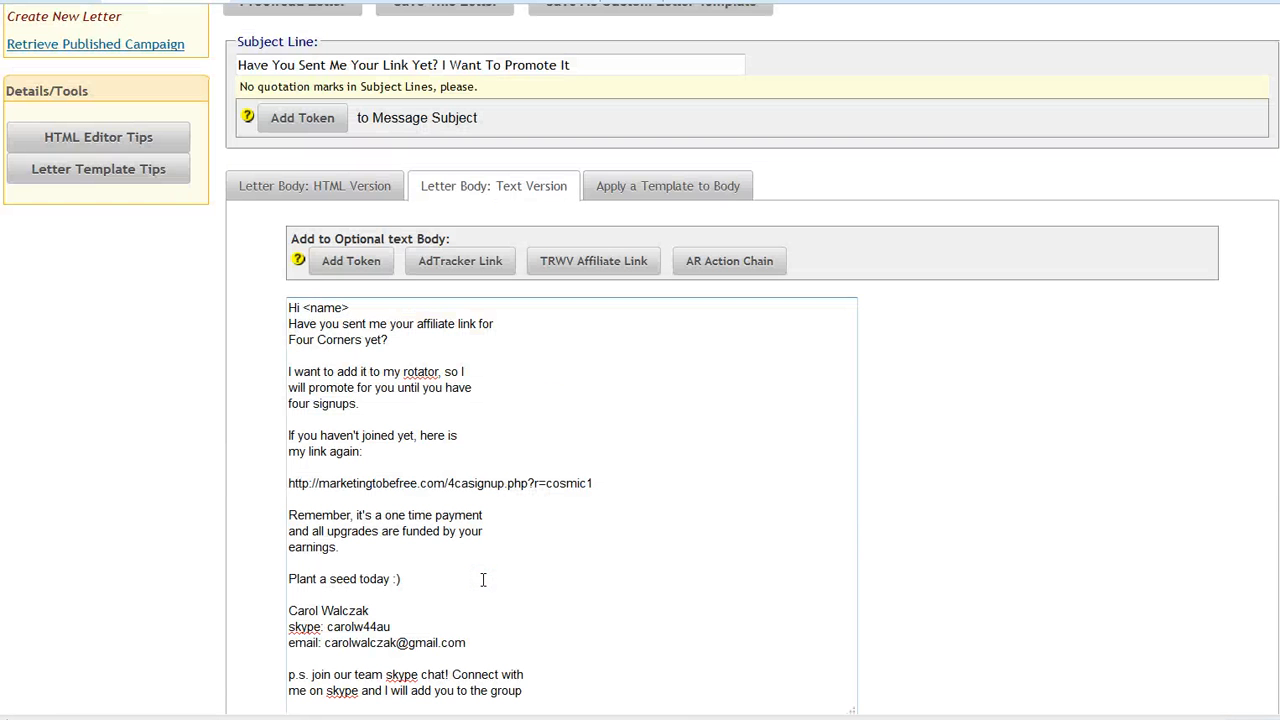
pyautogui.press('Return')
pyautogui.click(360, 308)
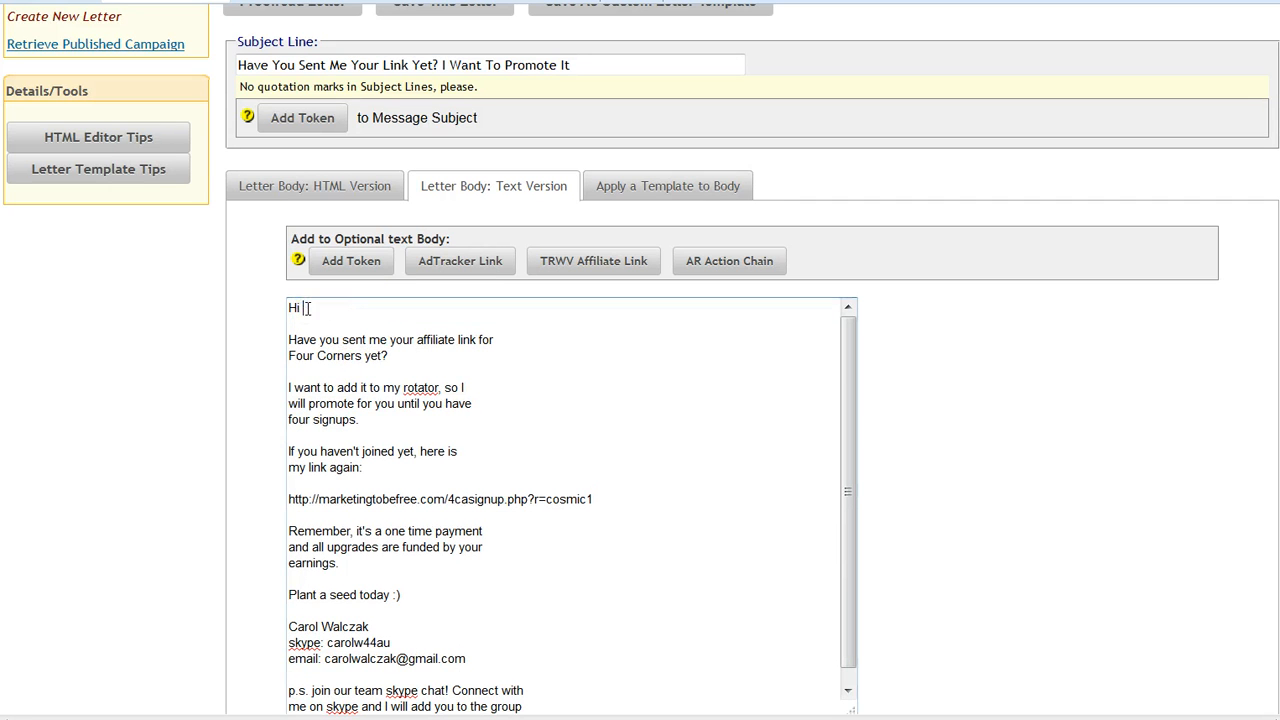
pyautogui.click(325, 263)
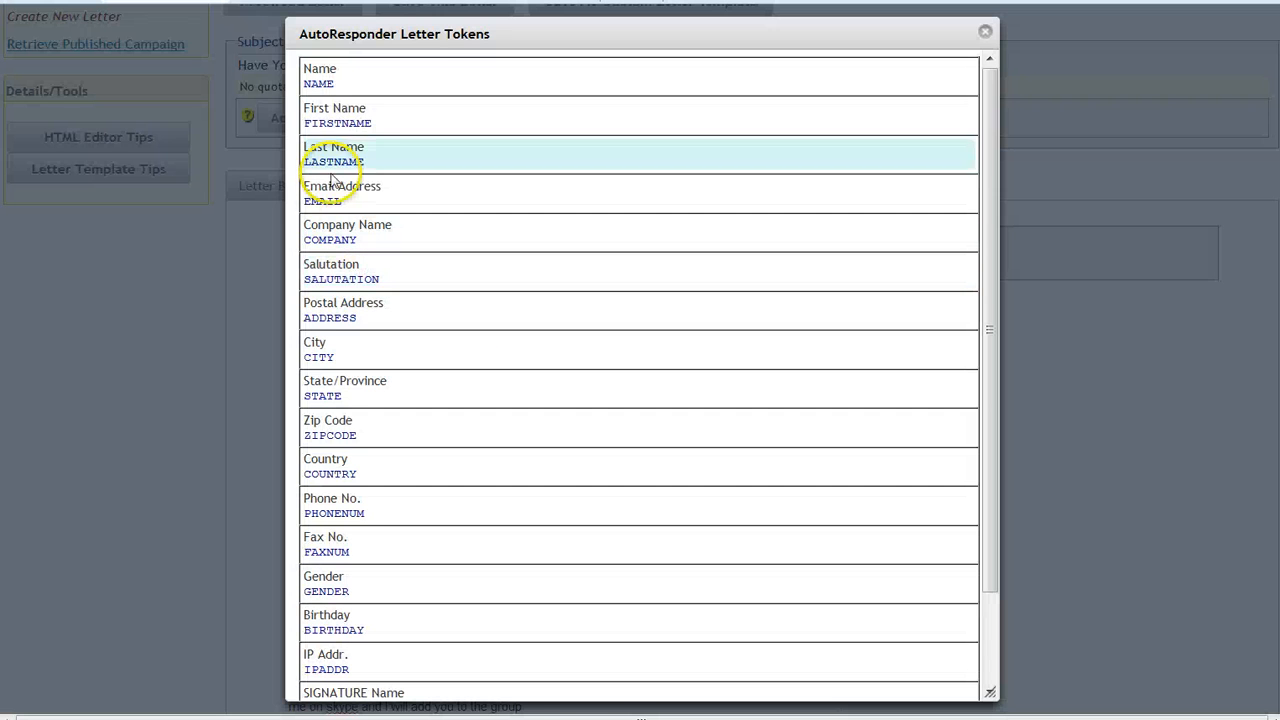
pyautogui.click(322, 117)
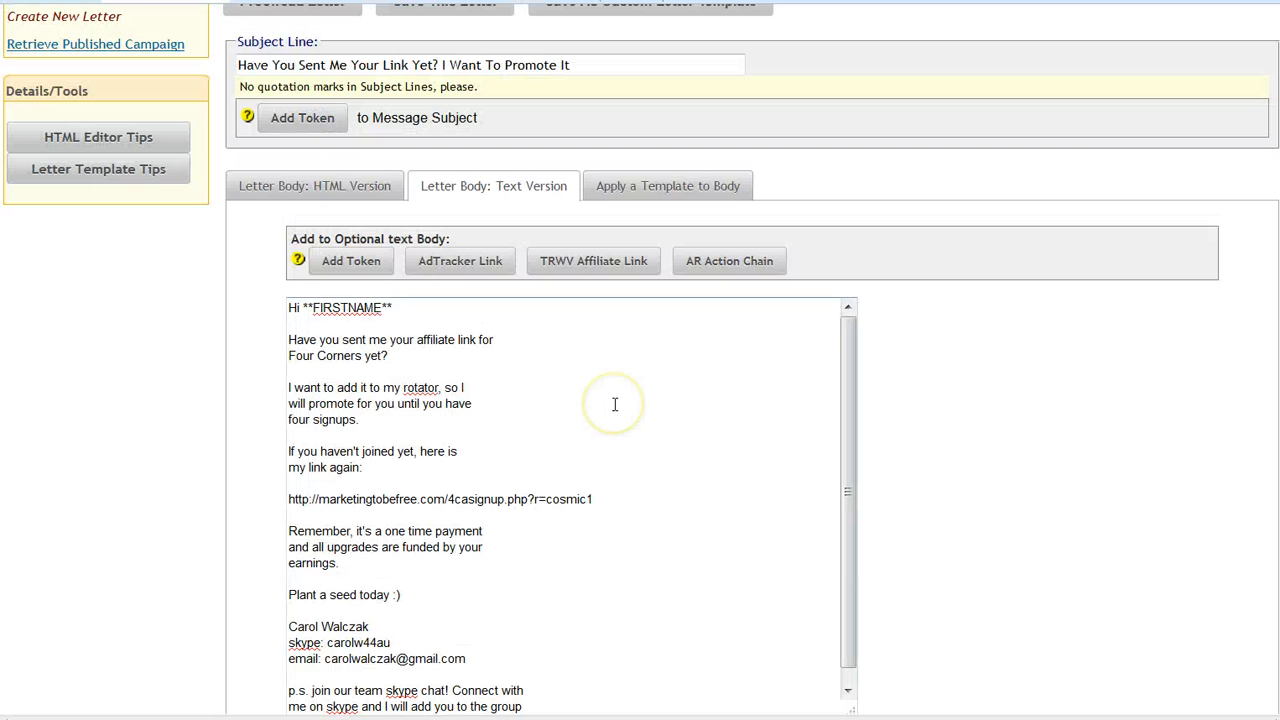
# Check the signup link in the text version, then copy the whole letter and paste it into the HTML version of the body.
pyautogui.scroll(-1, 615, 404)
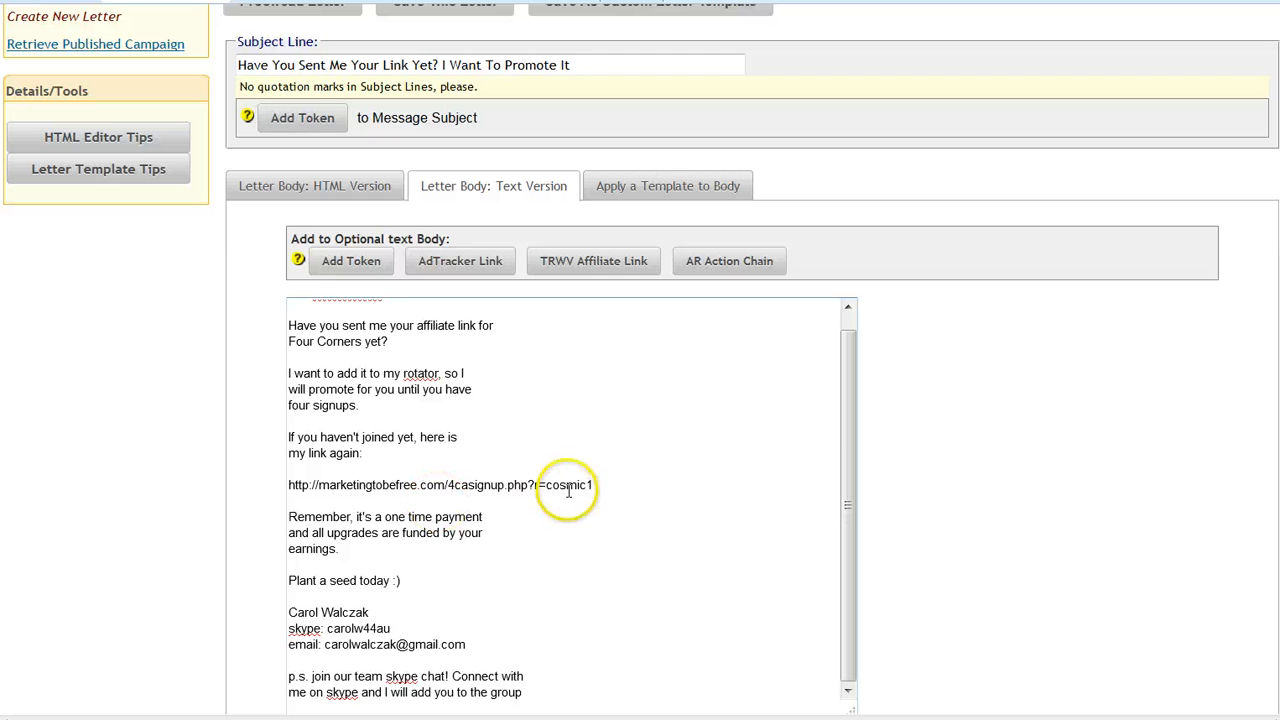
pyautogui.doubleClick(568, 486)
pyautogui.click(657, 497)
pyautogui.scroll(-3, 549, 506)
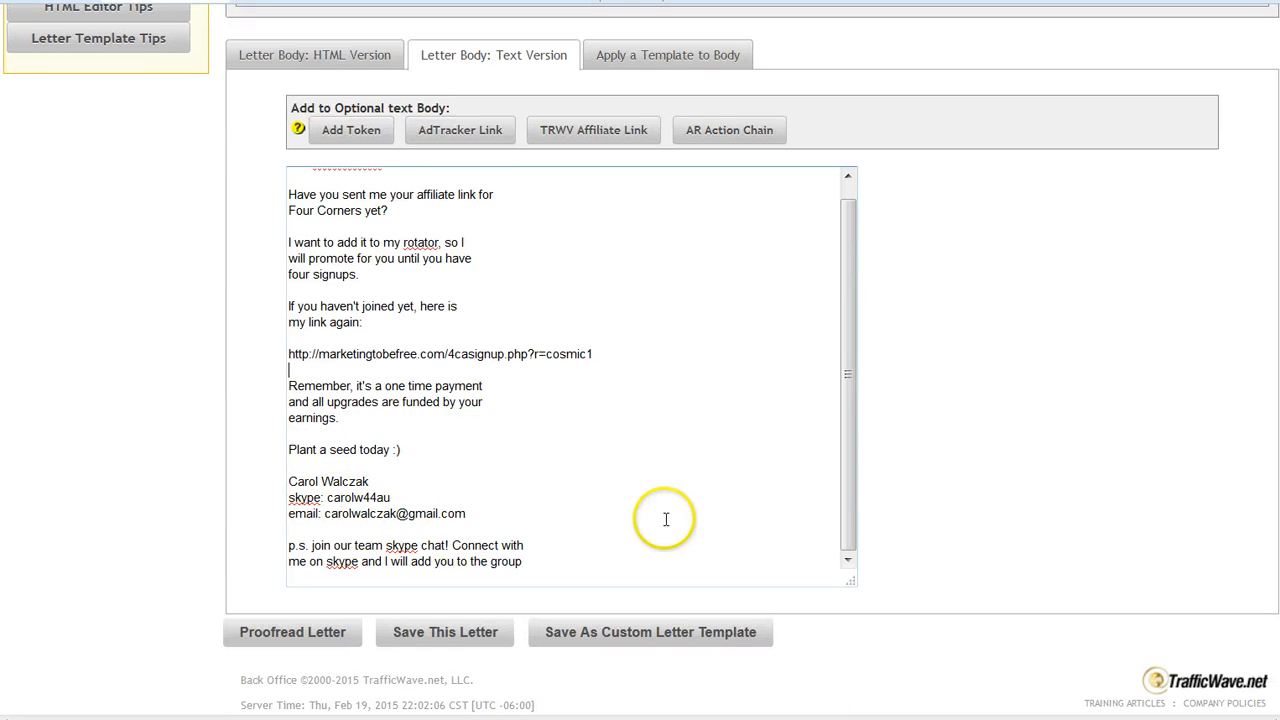
pyautogui.moveTo(531, 571); pyautogui.dragTo(255, 138)
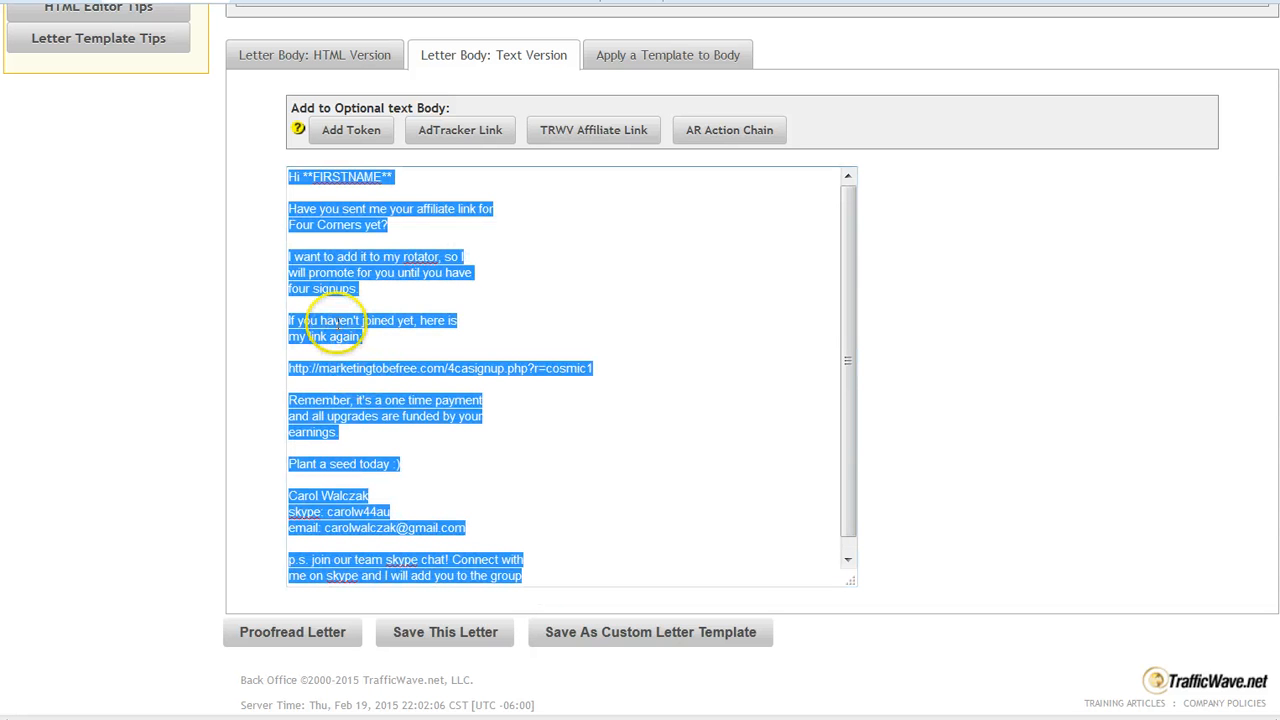
pyautogui.click(286, 55)
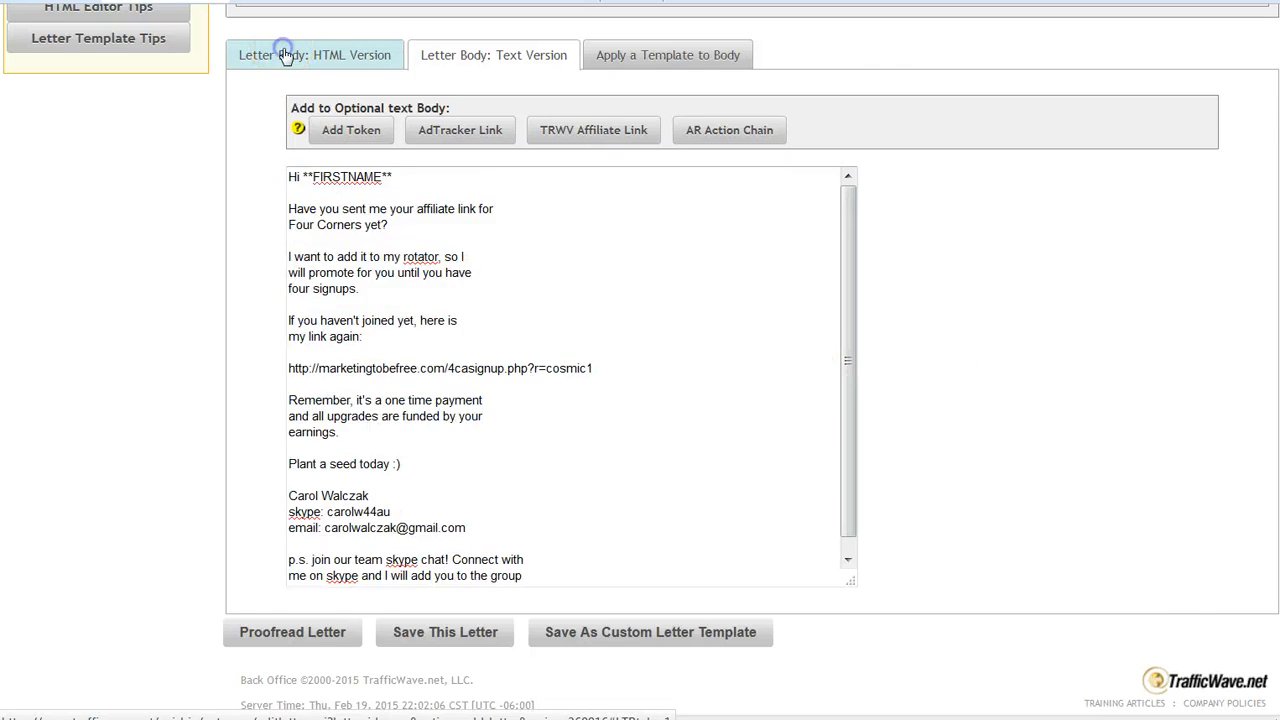
pyautogui.click(316, 308)
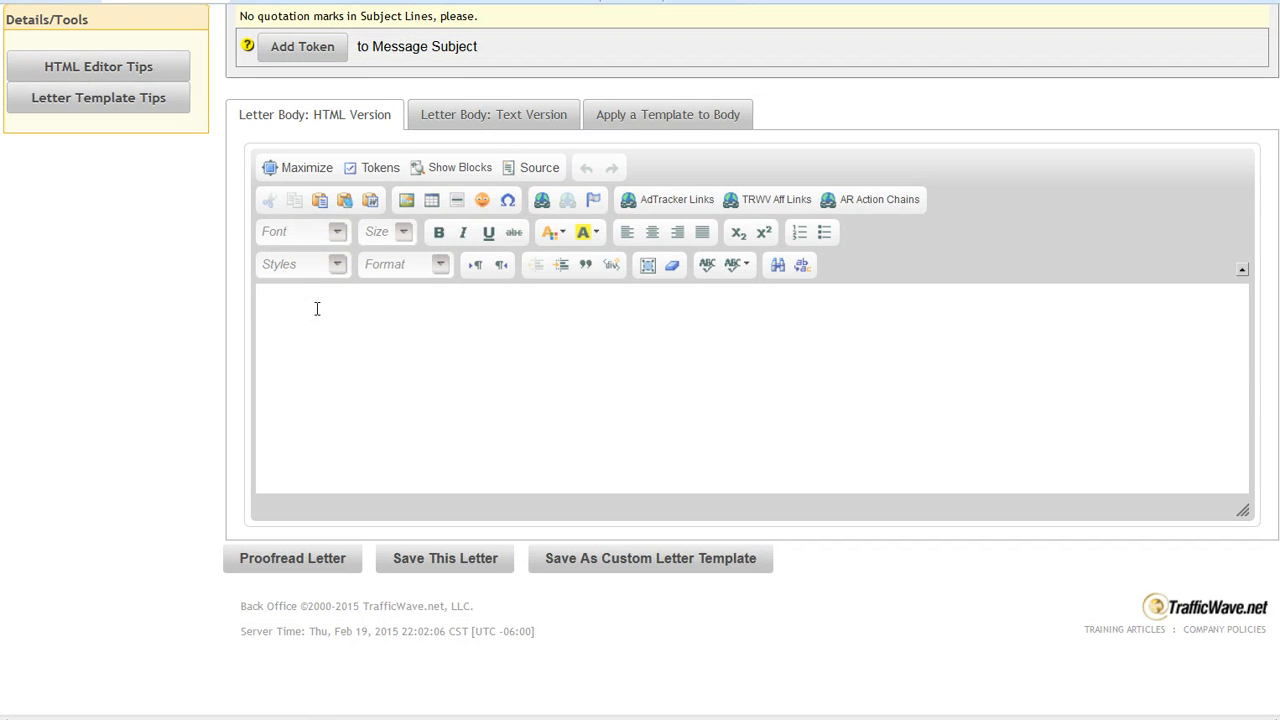
pyautogui.hotkey('ctrl', 'v')
pyautogui.scroll(6, 620, 386)
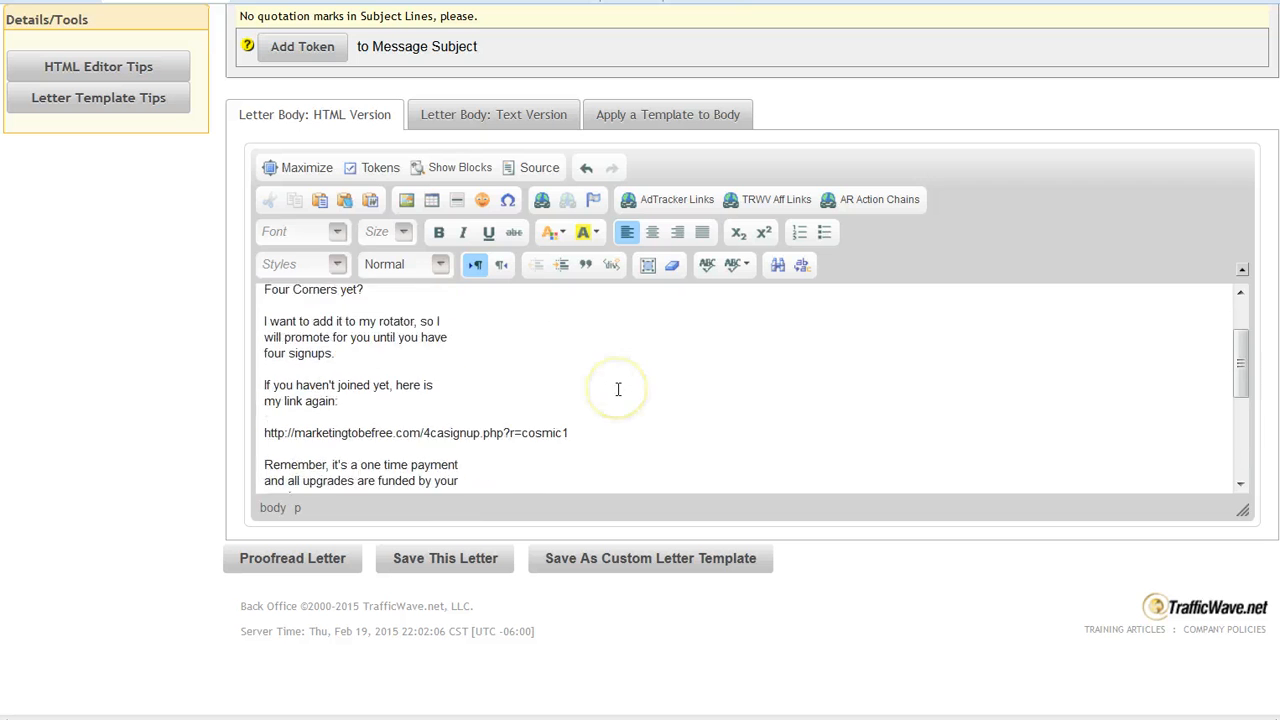
# Proofread the letter in the preview window down to the p.s. and close the preview.
pyautogui.click(288, 562)
pyautogui.moveTo(601, 0); pyautogui.dragTo(617, 37)
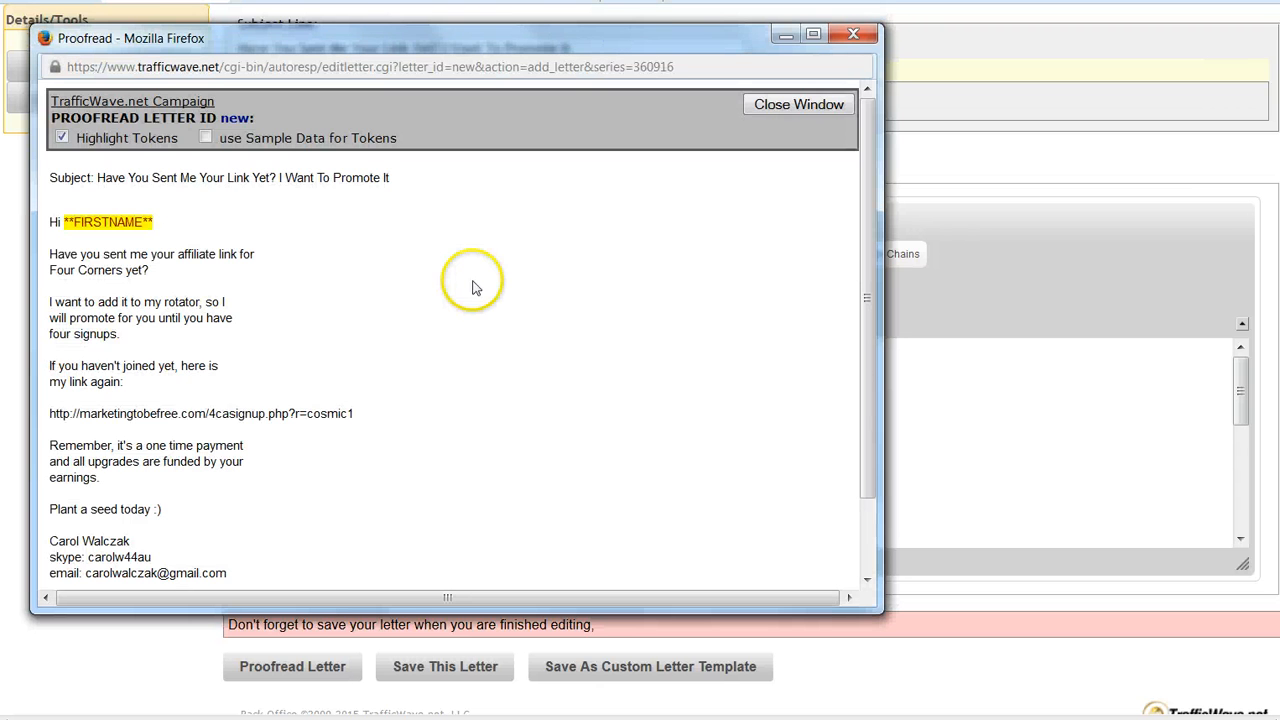
pyautogui.scroll(-2, 468, 284)
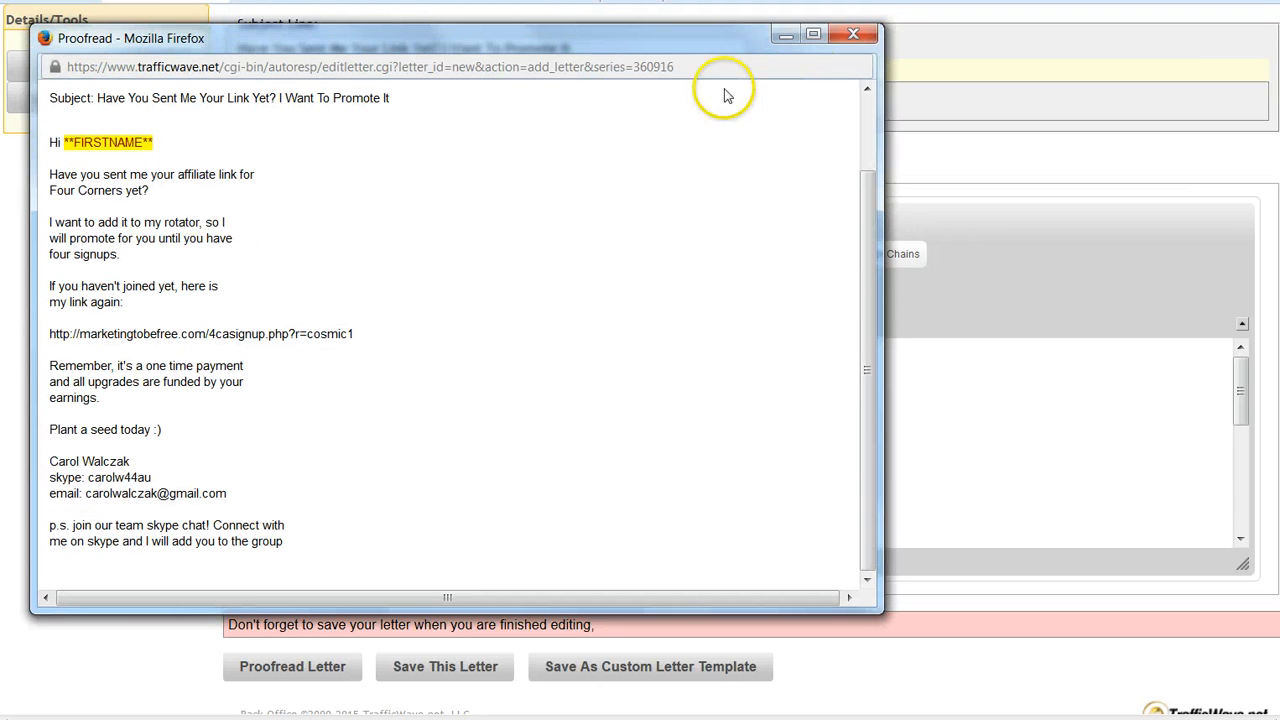
pyautogui.scroll(2, 866, 260)
pyautogui.click(790, 105)
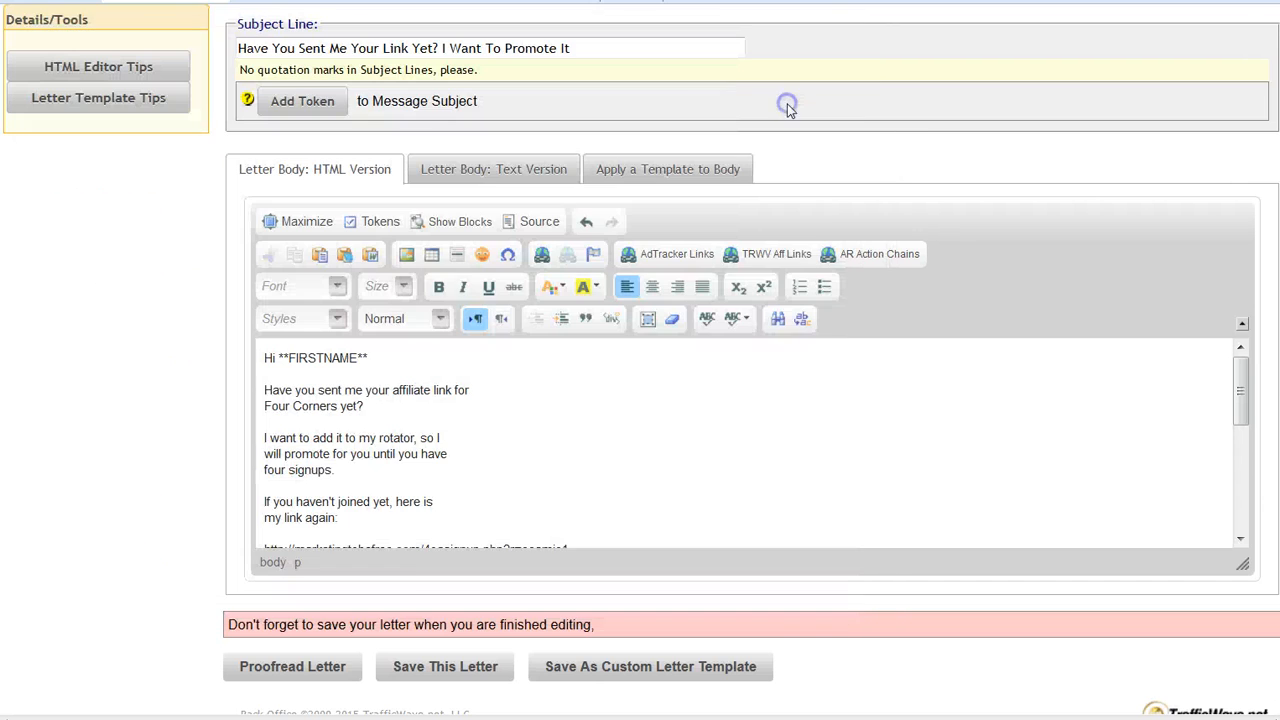
# Save the letter and set its delay to 1 day.
pyautogui.click(443, 666)
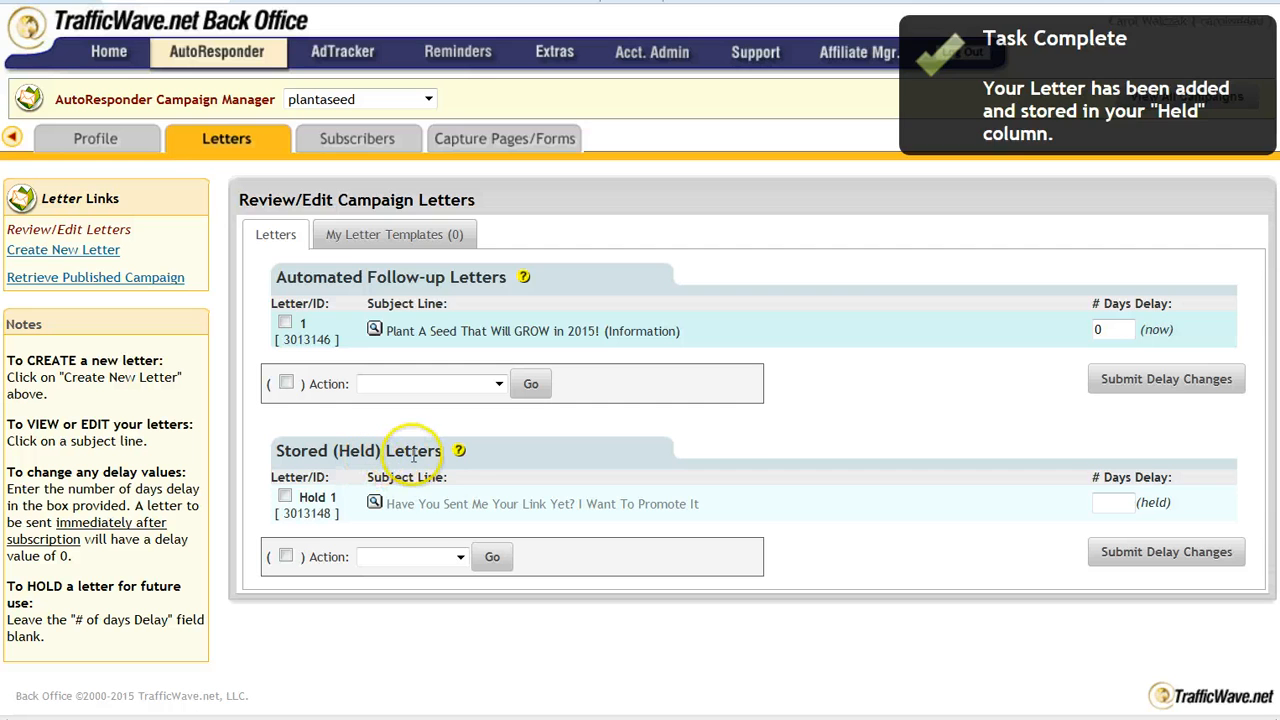
pyautogui.click(1119, 503)
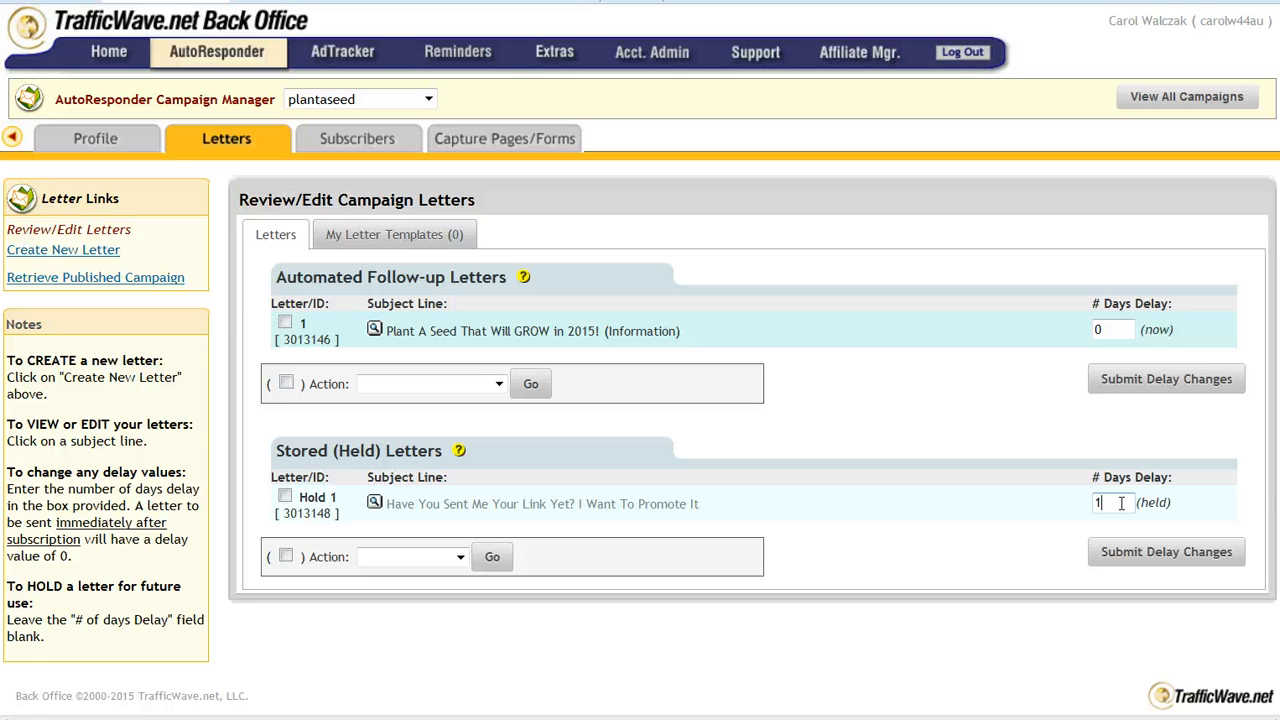
pyautogui.click(1145, 552)
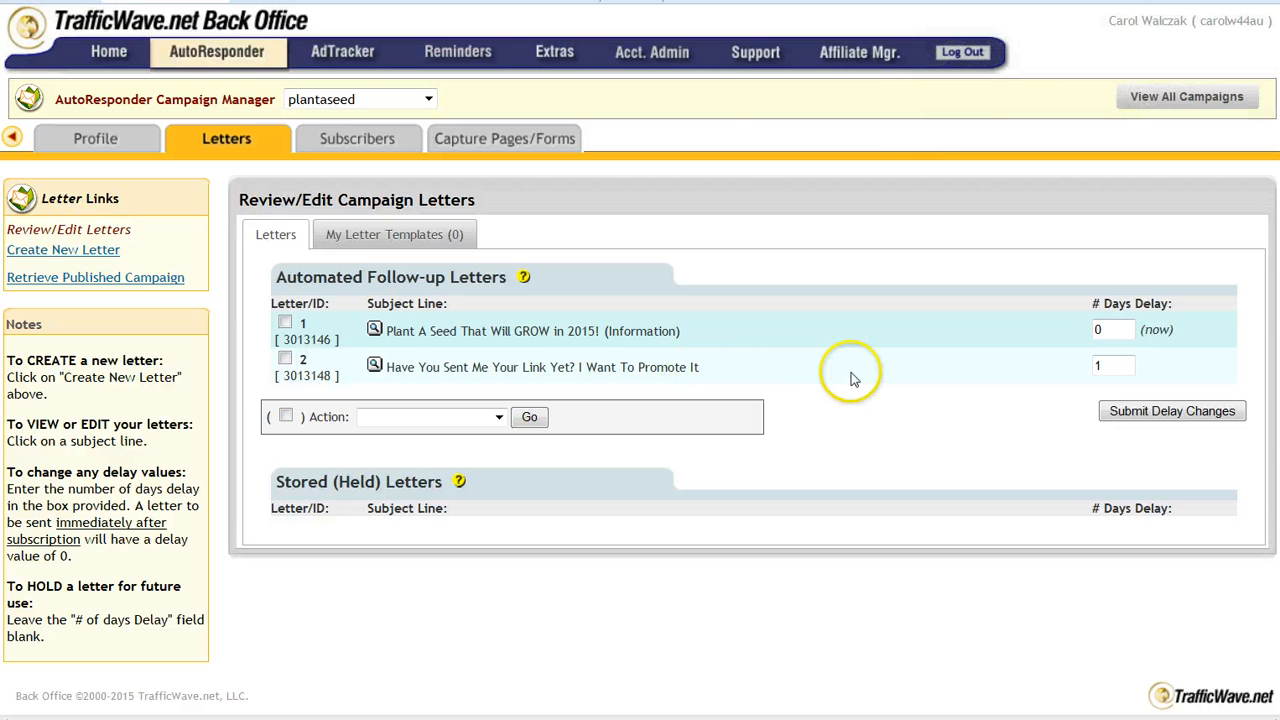
# Create a customized HTML capture form for the plantaseed campaign and open its form parameters.
pyautogui.moveTo(523, 129)
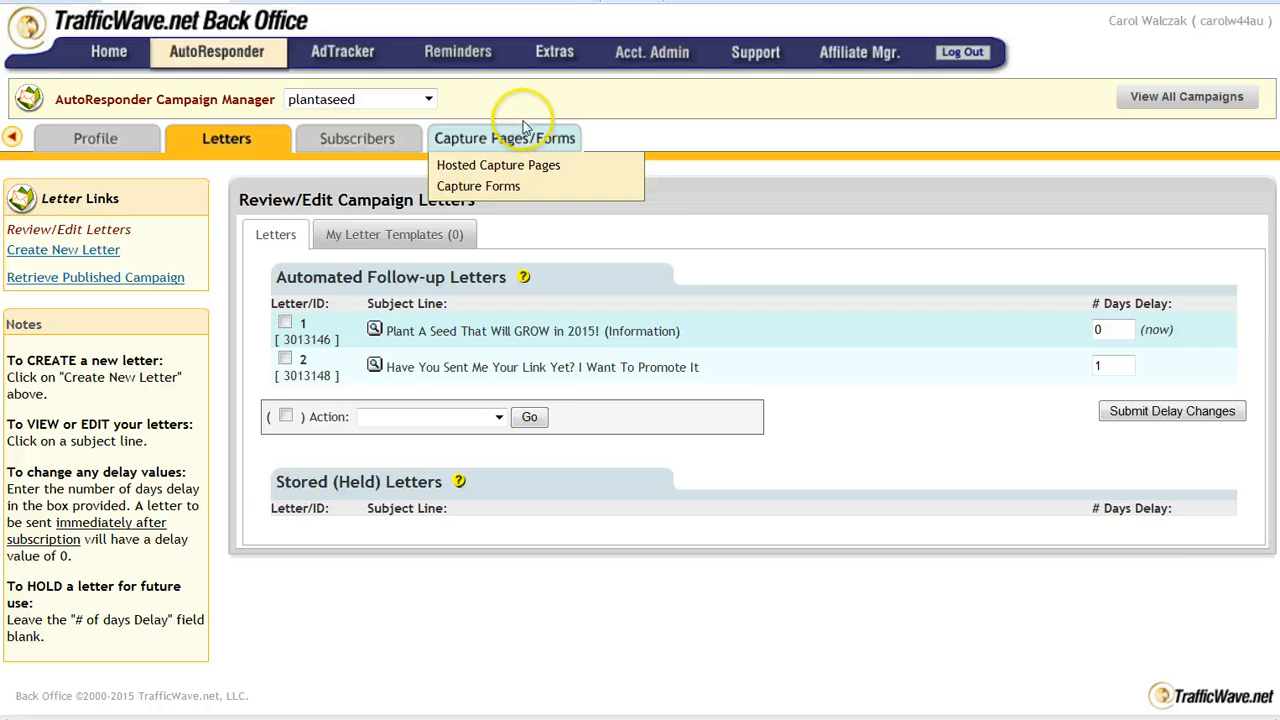
pyautogui.click(480, 184)
pyautogui.moveTo(540, 25)
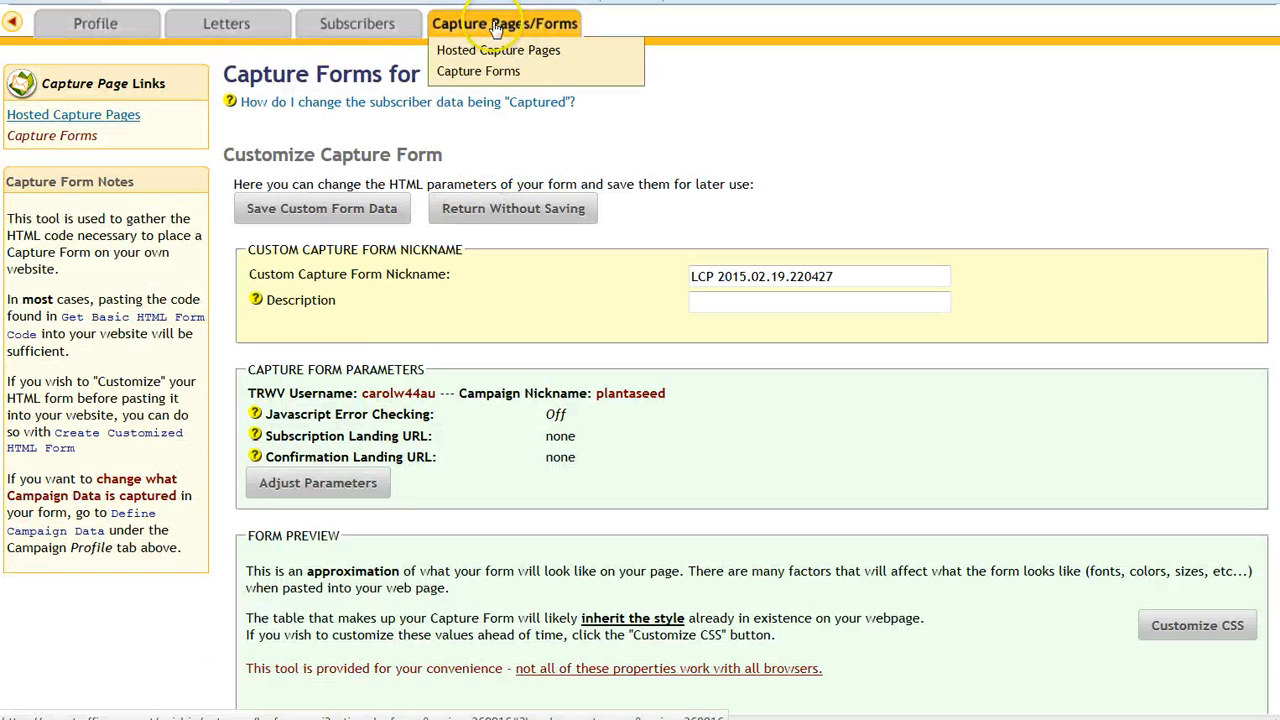
pyautogui.click(480, 71)
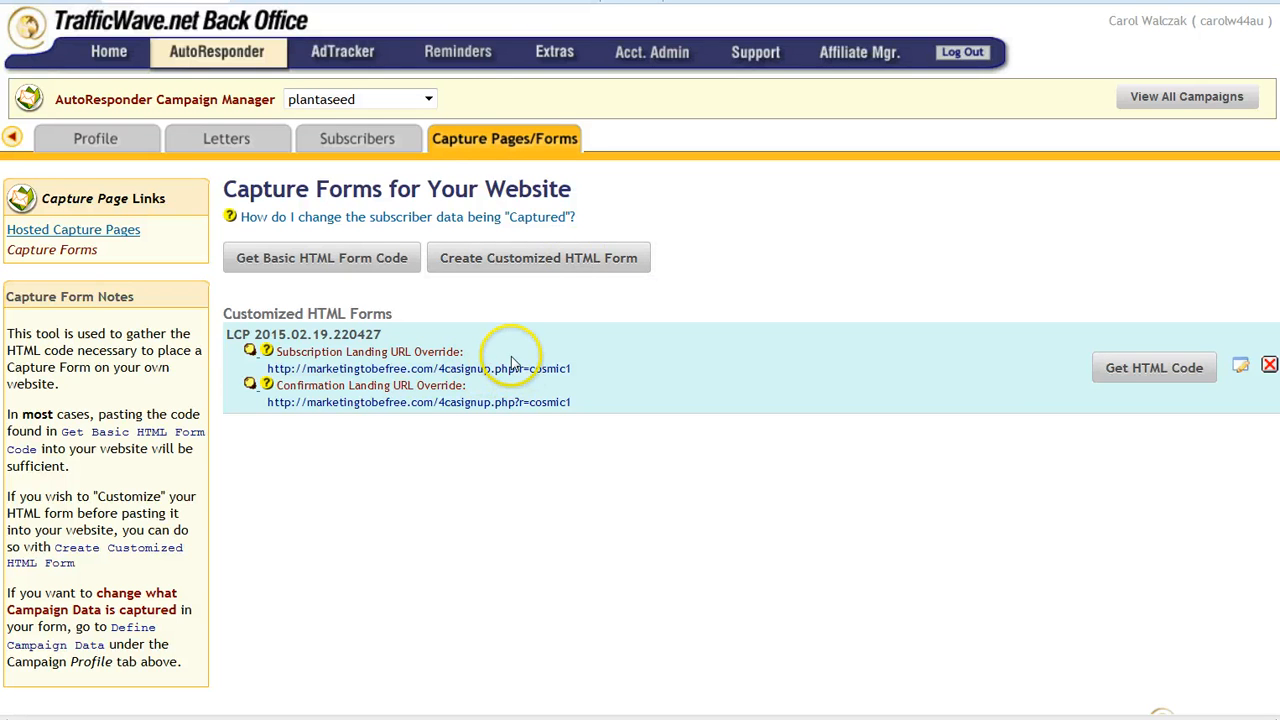
pyautogui.click(577, 257)
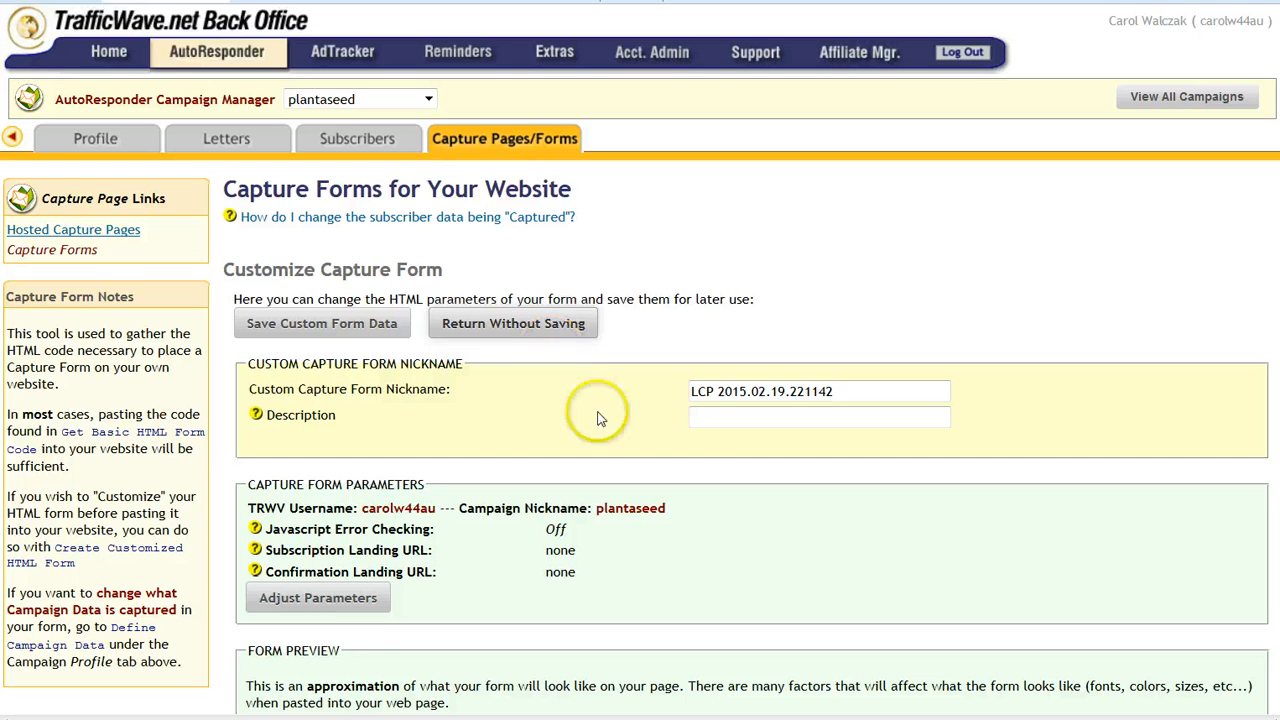
pyautogui.click(318, 598)
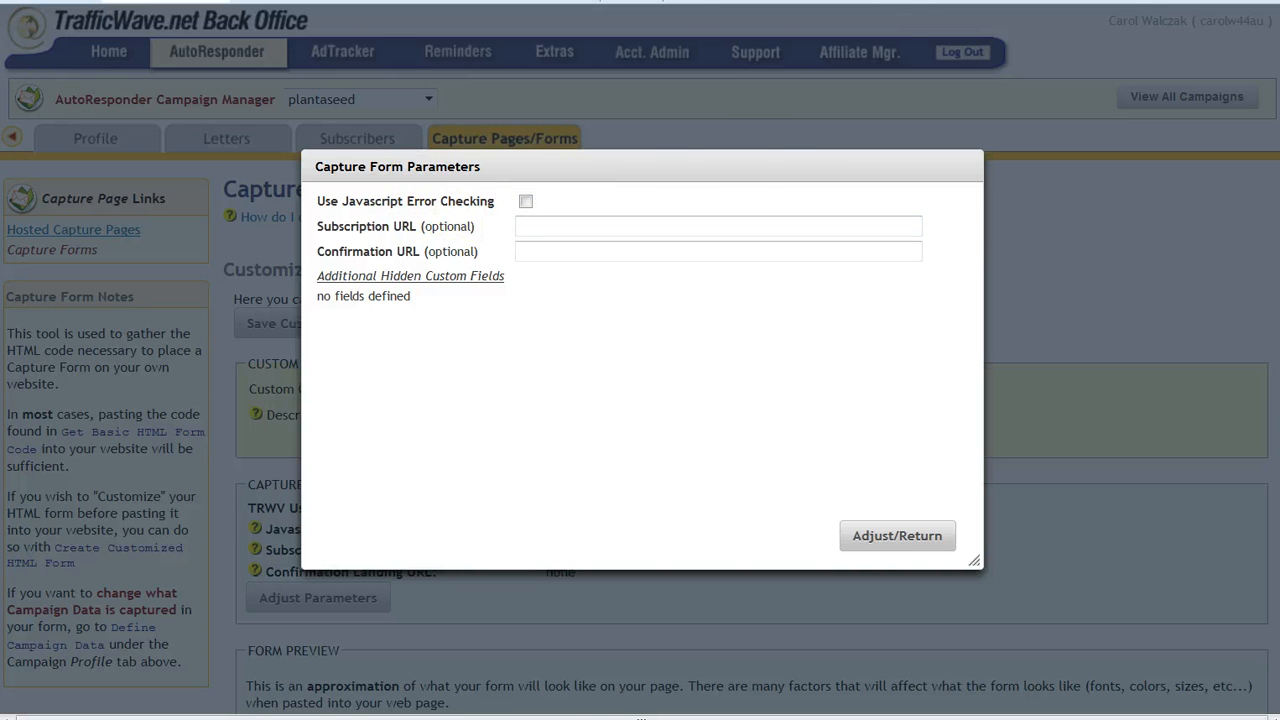
# Switch to the Marketing To Be Free affiliate page and copy the address of the 4casignup.php sign-up page link.
pyautogui.click(295, 1)
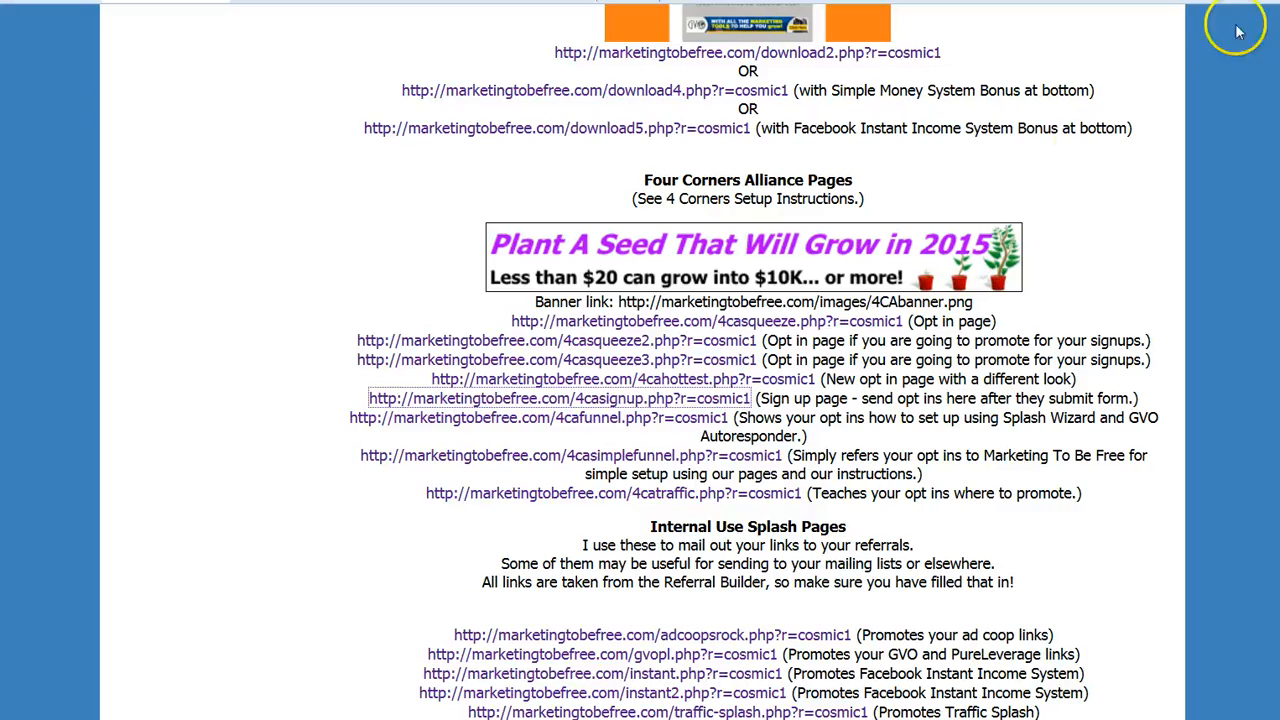
pyautogui.scroll(20, 640, 360)
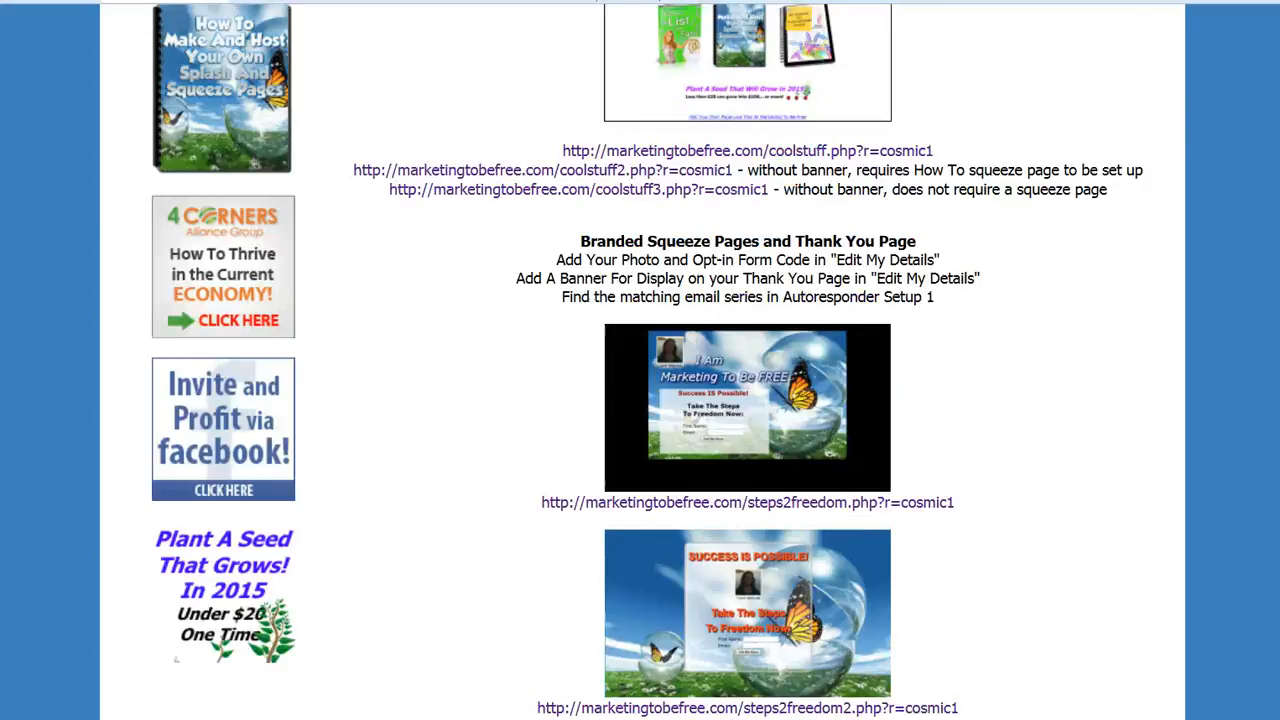
pyautogui.scroll(-3, 640, 360)
pyautogui.scroll(-20, 640, 360)
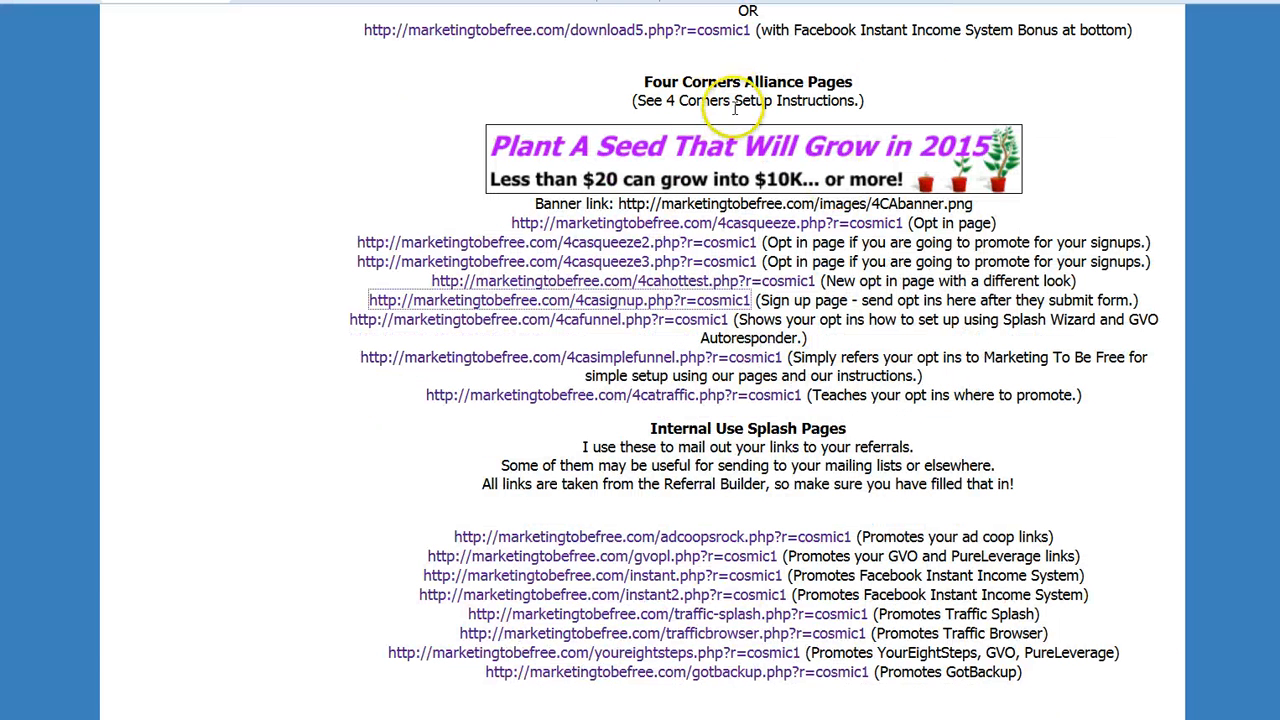
pyautogui.rightClick(605, 303)
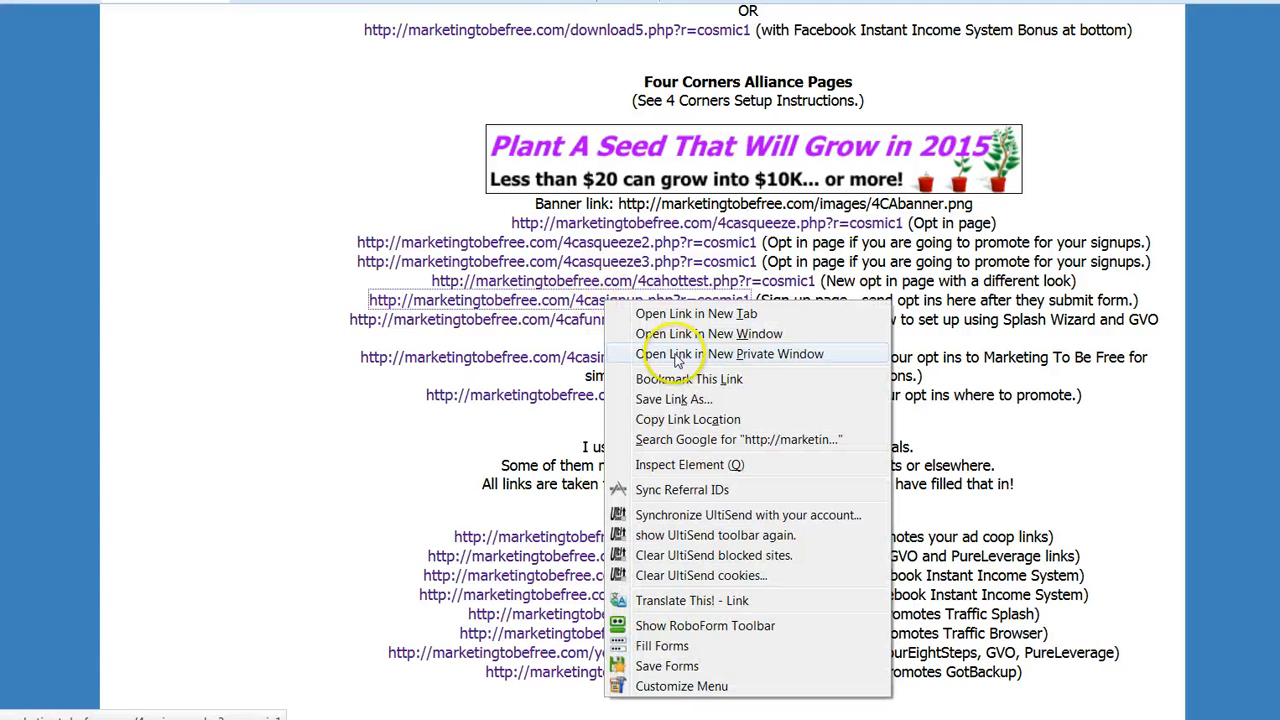
pyautogui.click(680, 415)
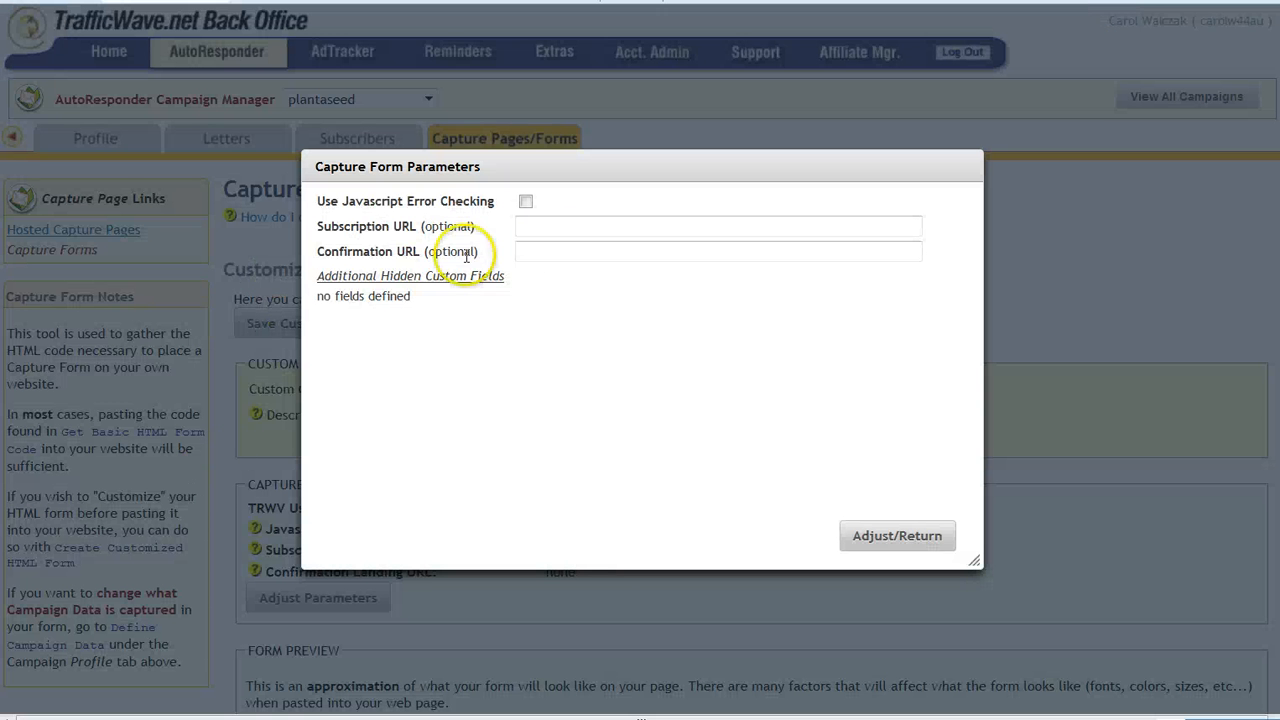
pyautogui.click(578, 230)
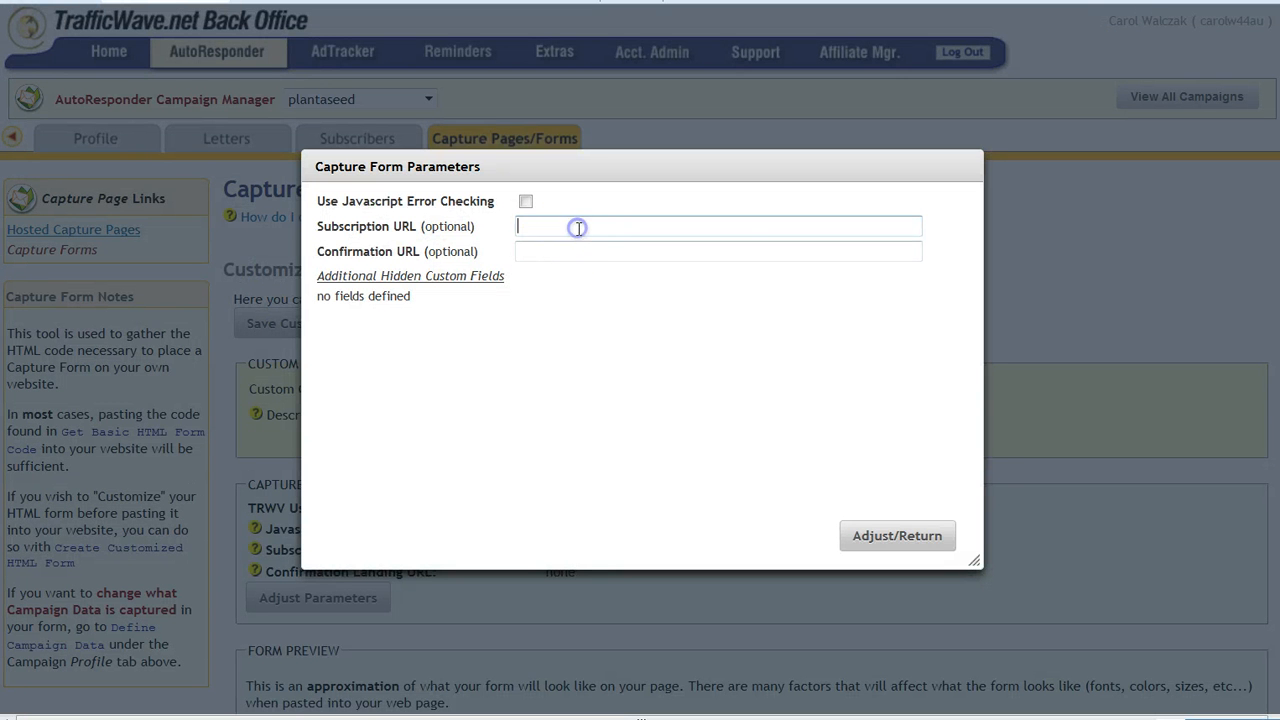
pyautogui.hotkey('ctrl', 'v')
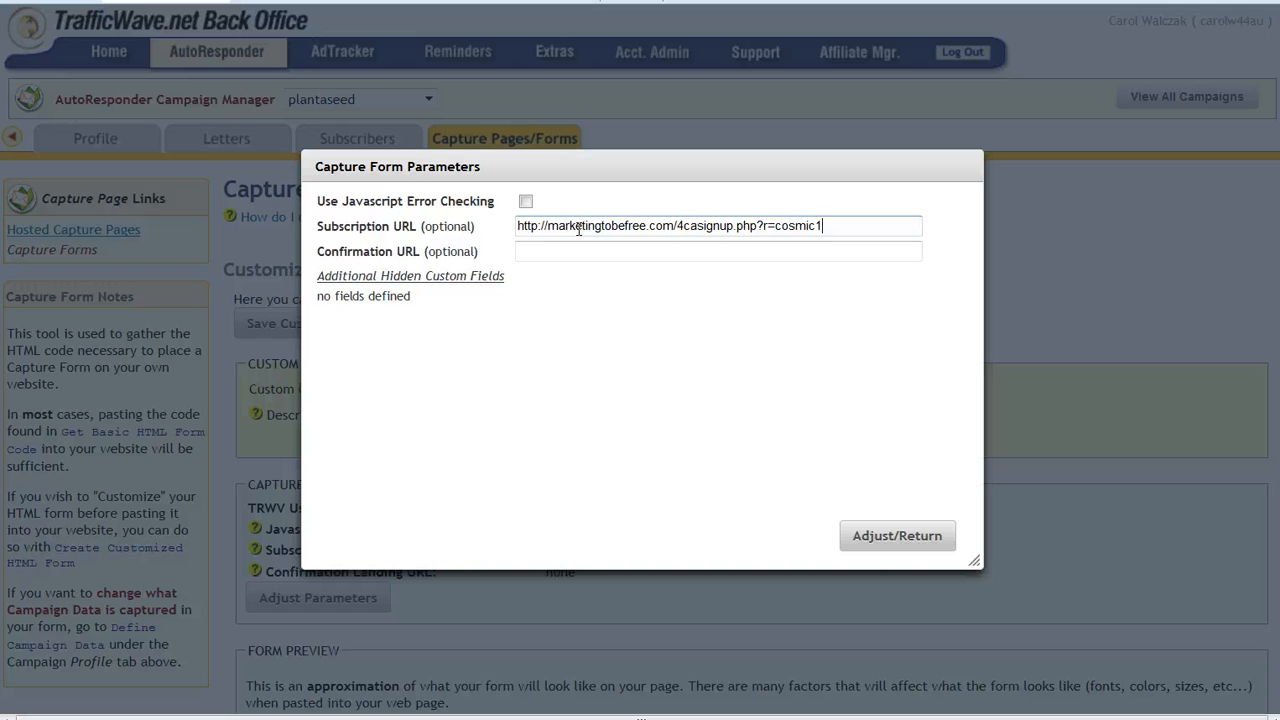
pyautogui.press('Tab')
pyautogui.hotkey('ctrl', 'v')
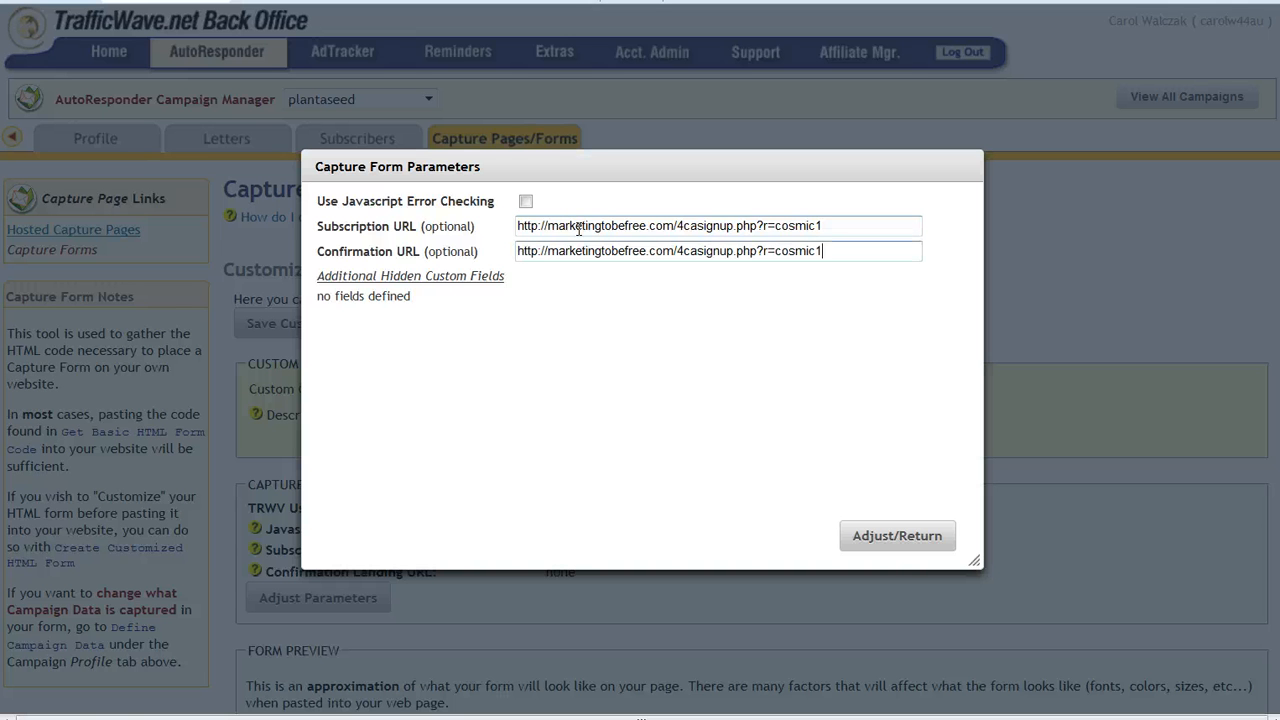
pyautogui.click(891, 543)
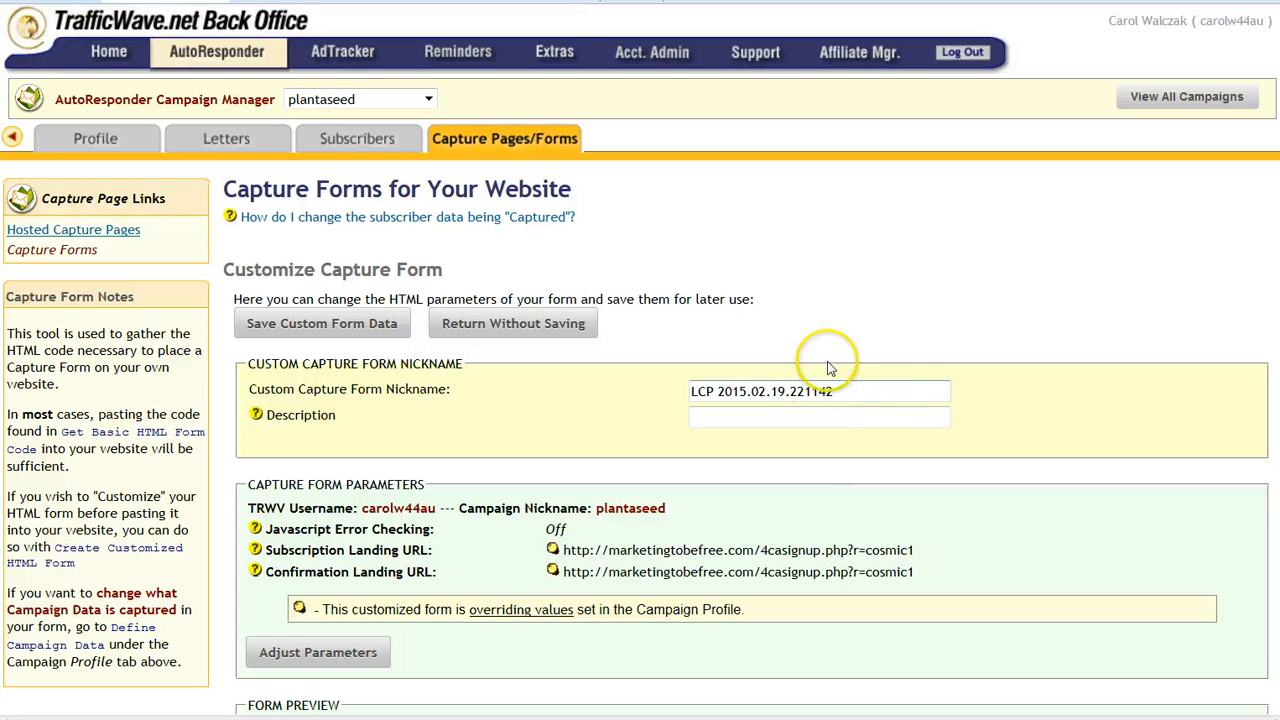
pyautogui.click(351, 330)
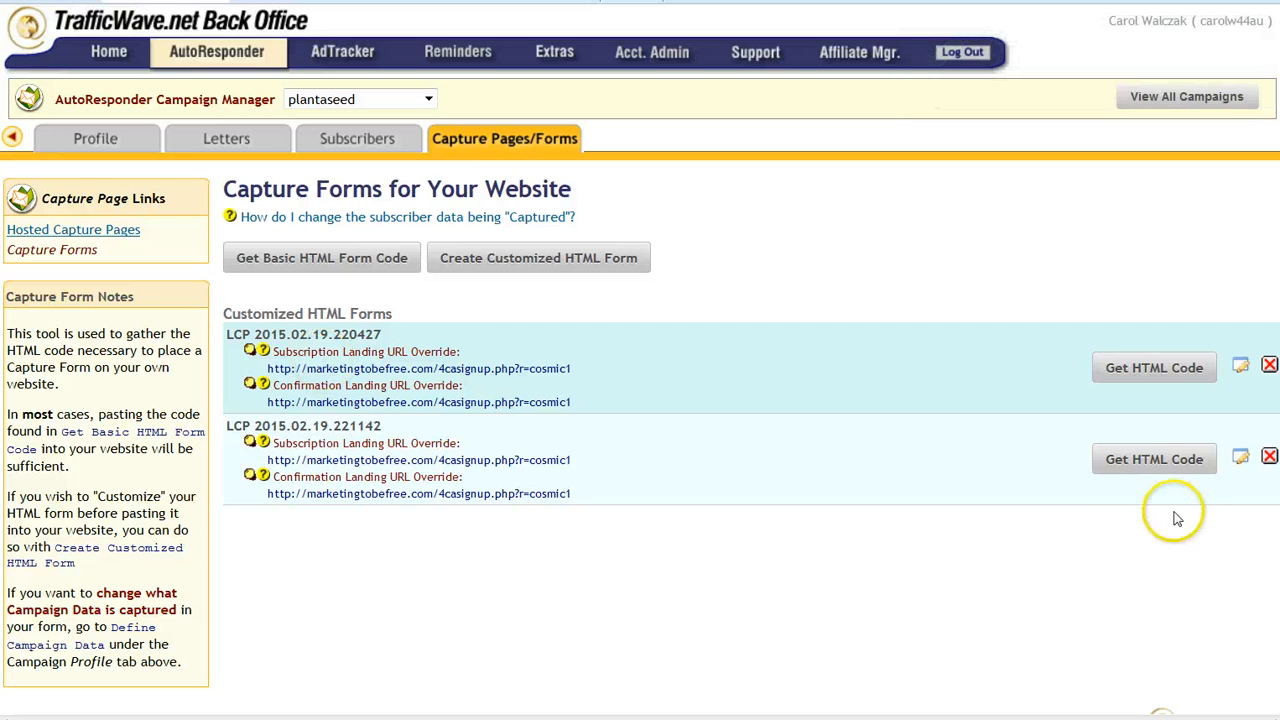
# Get the HTML code of the newly saved capture form LCP 2015.02.19.221142.
pyautogui.click(1146, 466)
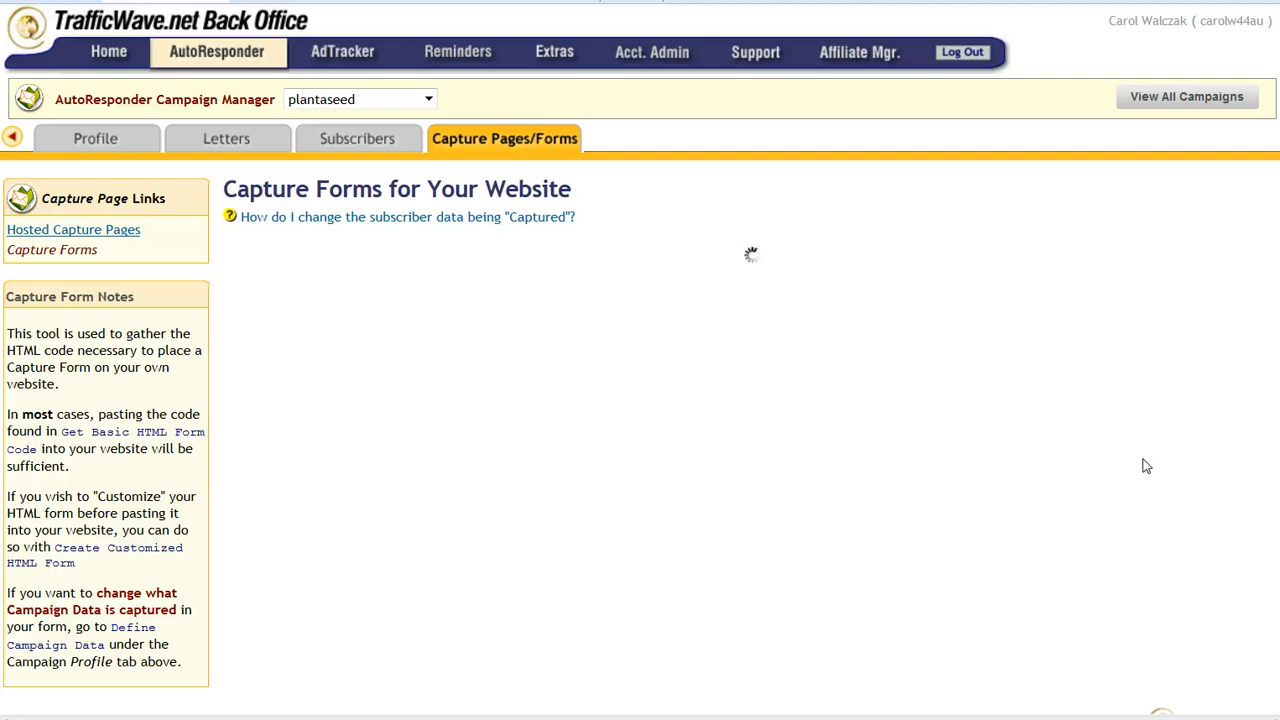
pyautogui.click(1094, 414)
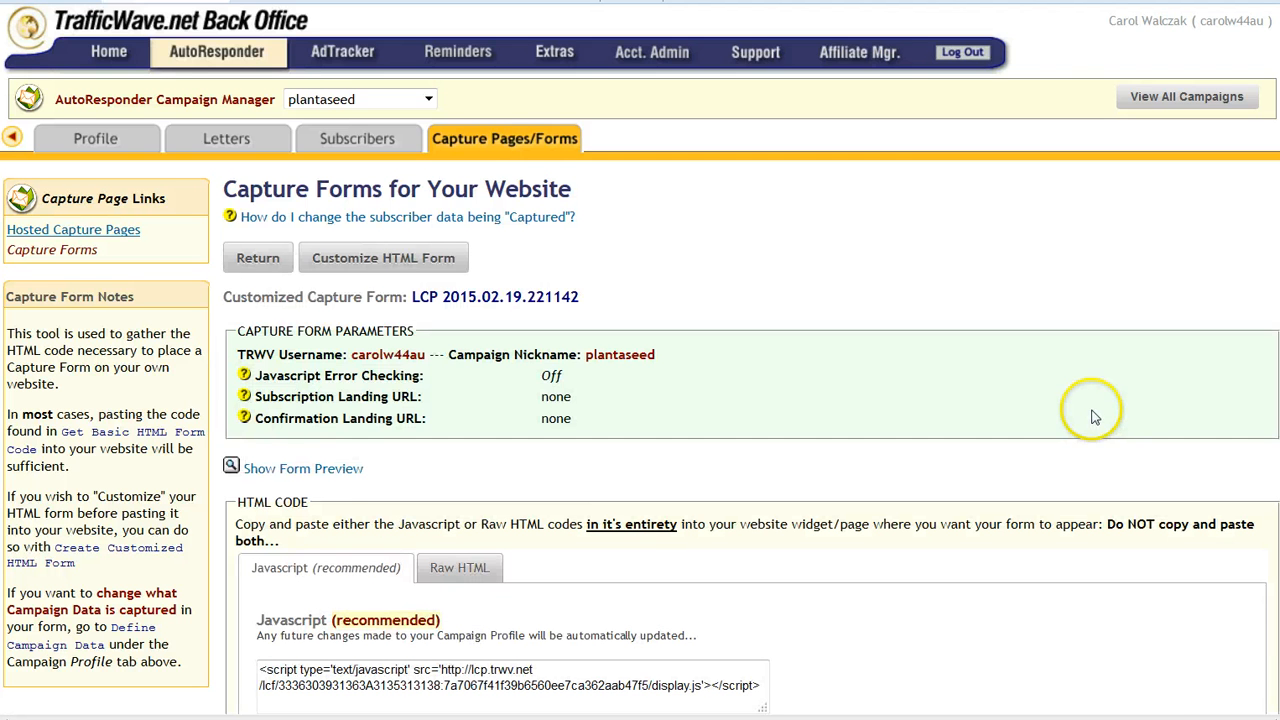
pyautogui.scroll(-3, 1094, 414)
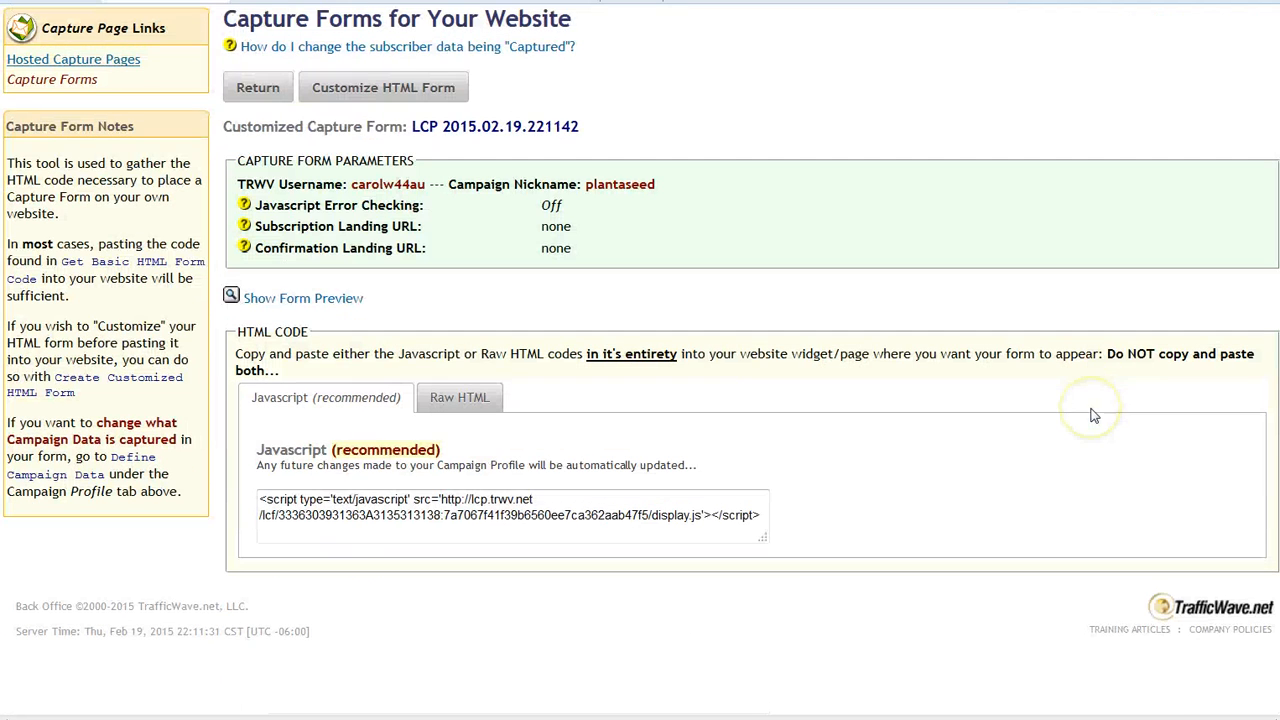
pyautogui.click(397, 517)
pyautogui.click(430, 532)
# Show the raw HTML version of the form code and copy the entire block.
pyautogui.click(455, 398)
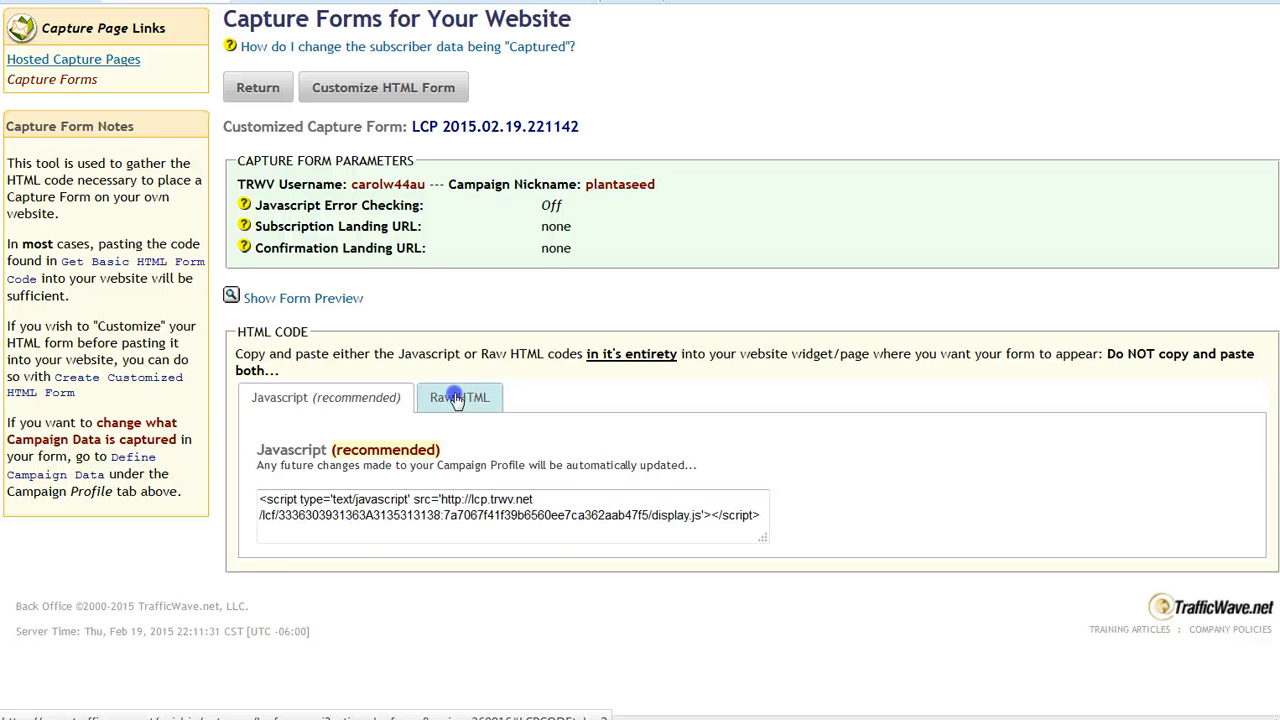
pyautogui.scroll(-2, 822, 447)
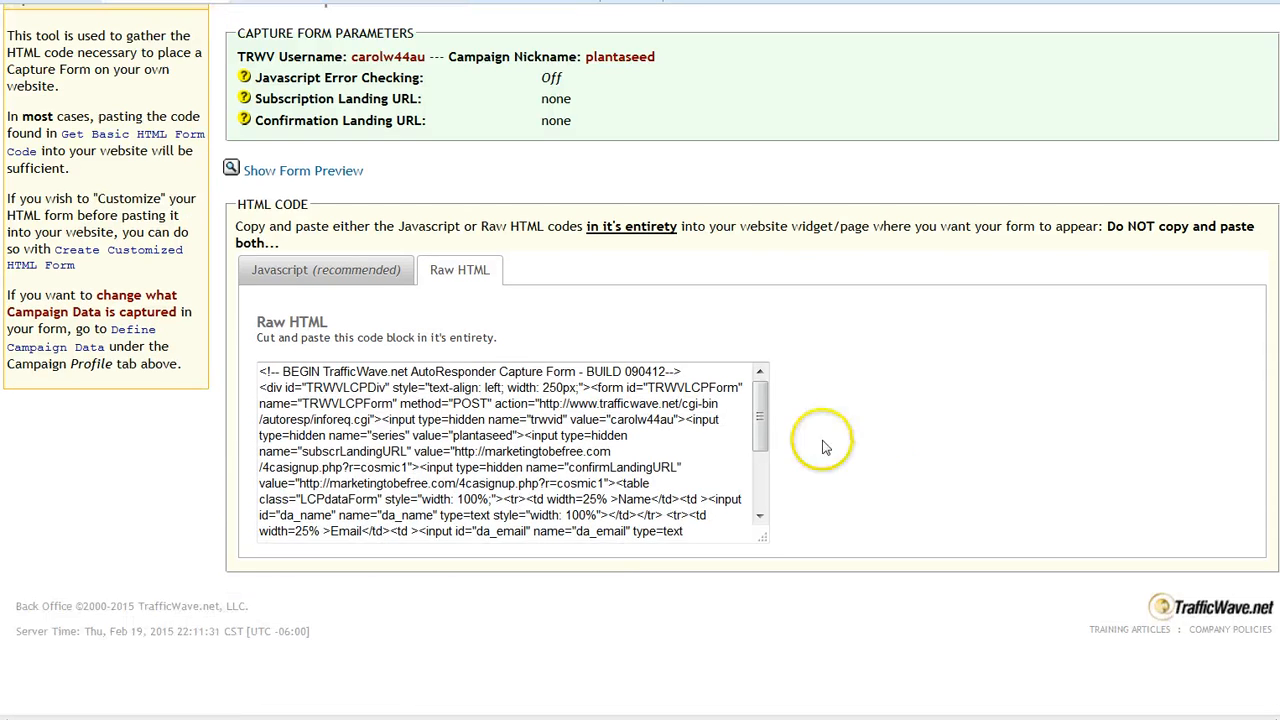
pyautogui.moveTo(760, 425); pyautogui.dragTo(762, 508)
pyautogui.click(555, 458)
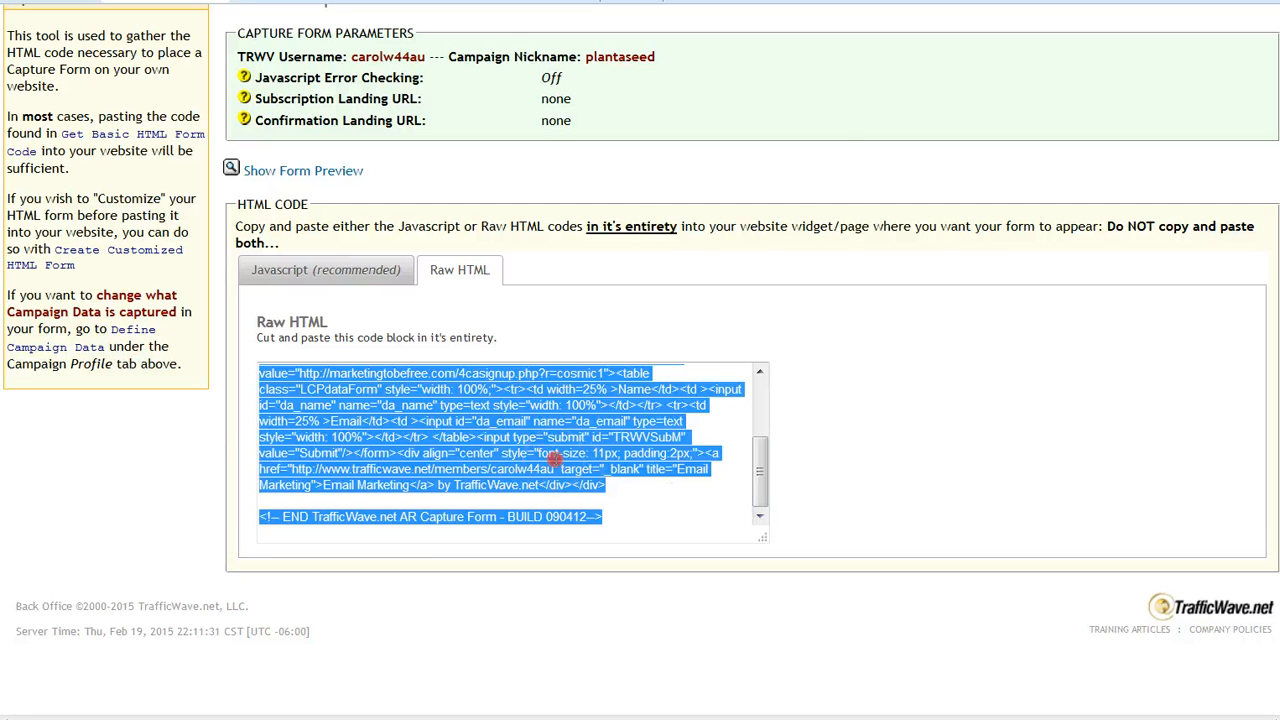
pyautogui.rightClick(555, 458)
pyautogui.click(604, 91)
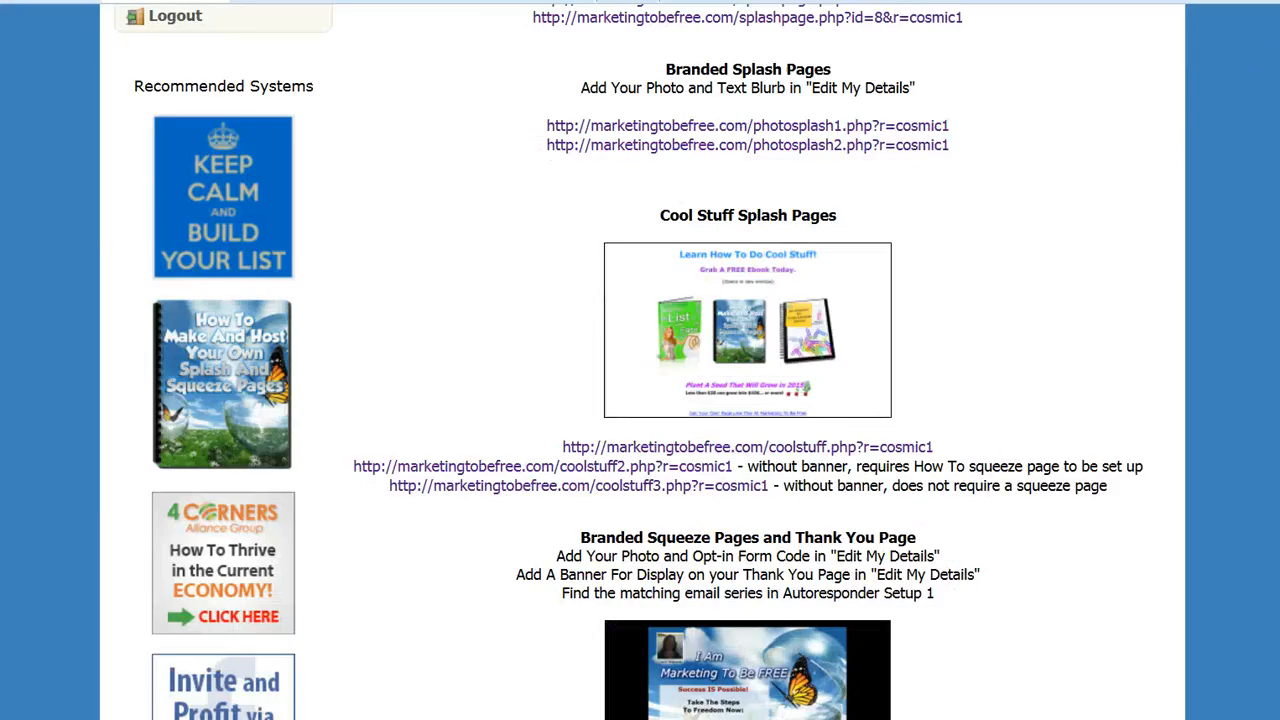
# Switch to Marketing To Be Free and open Edit My Details at the FourCornersAlliance opt-in form code.
pyautogui.scroll(8, 343, 480)
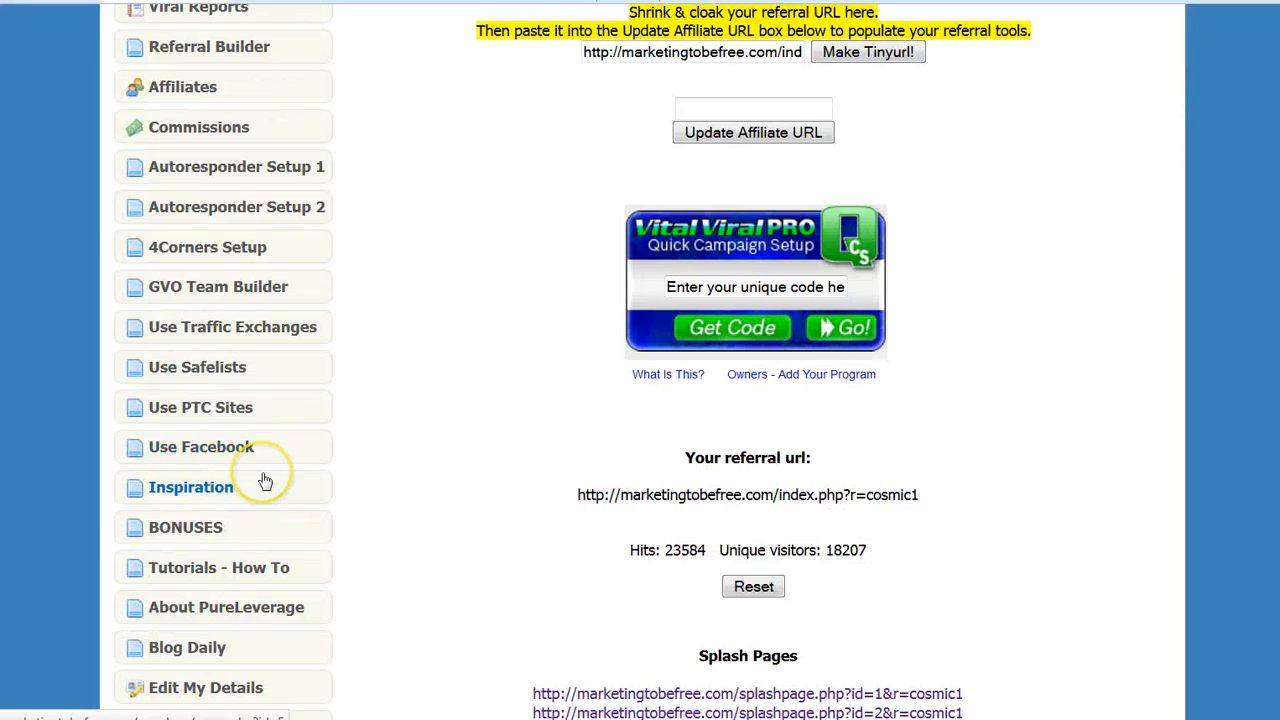
pyautogui.scroll(-3, 257, 400)
pyautogui.click(220, 420)
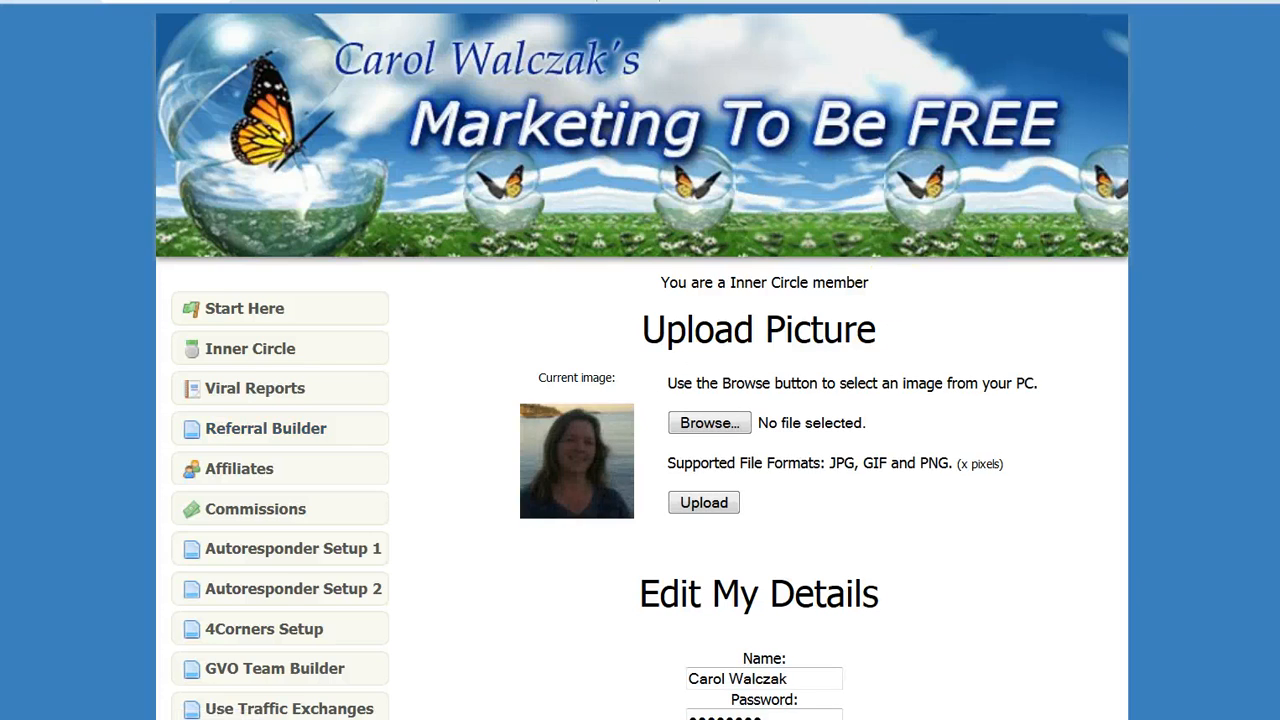
pyautogui.scroll(-13, 640, 400)
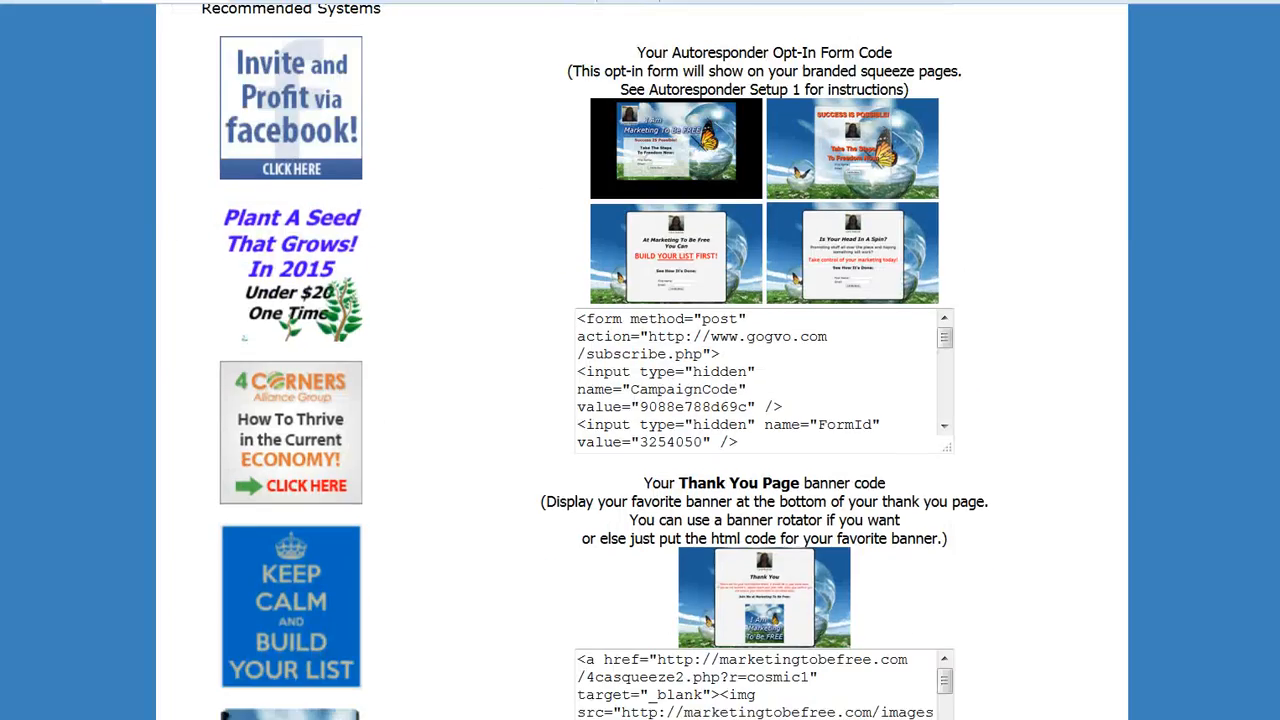
pyautogui.scroll(-5, 537, 268)
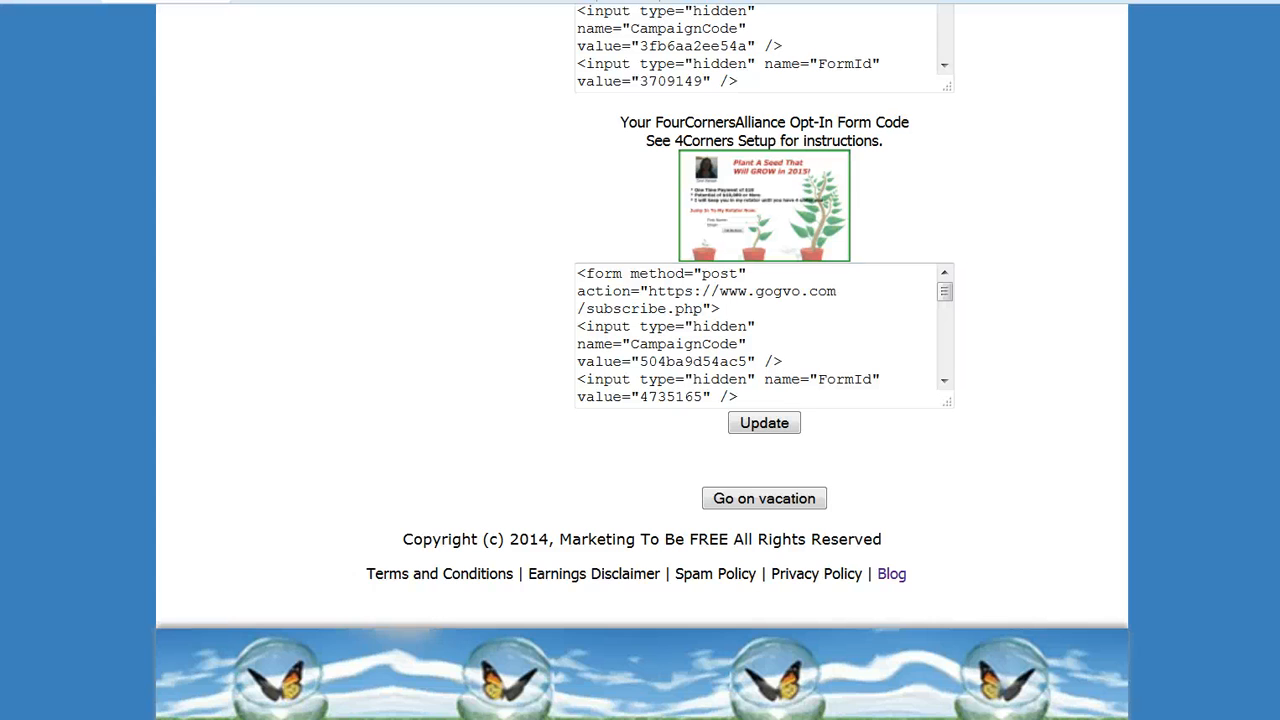
# Enlarge the FourCornersAlliance code box, replace all its code with the copied TrafficWave form code and update the profile.
pyautogui.moveTo(946, 401); pyautogui.dragTo(1048, 614)
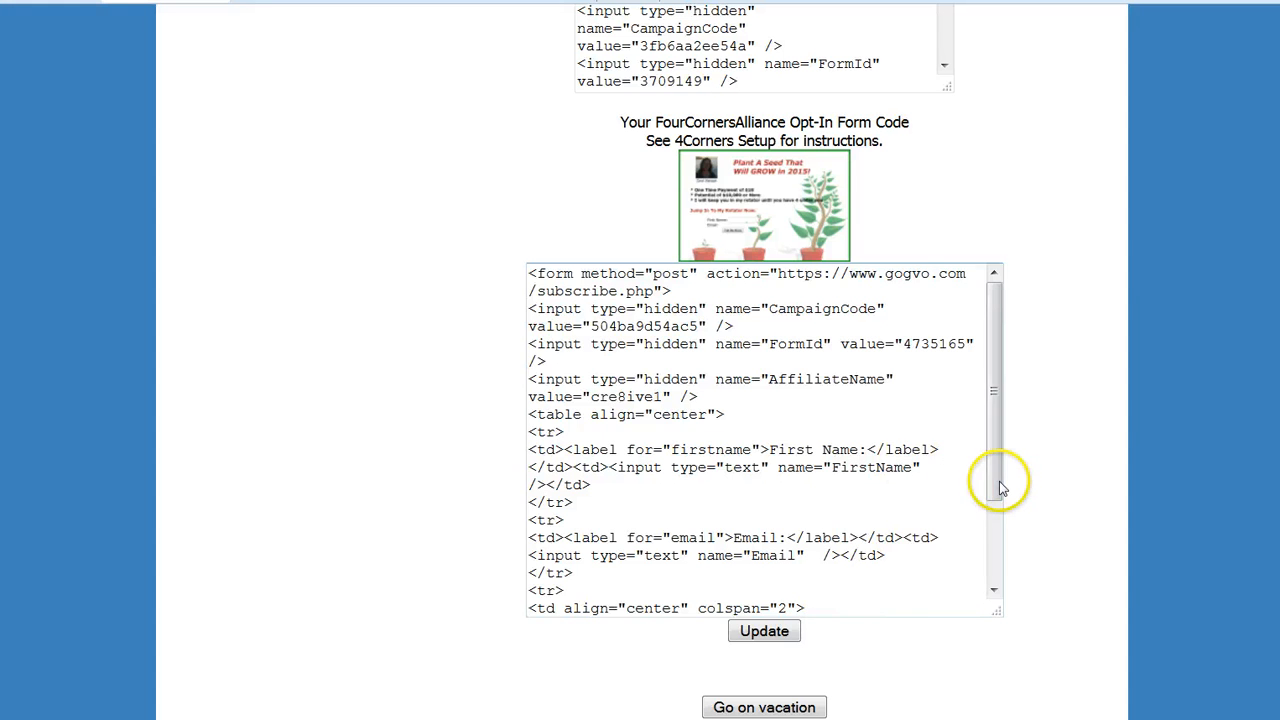
pyautogui.moveTo(997, 478); pyautogui.dragTo(997, 586)
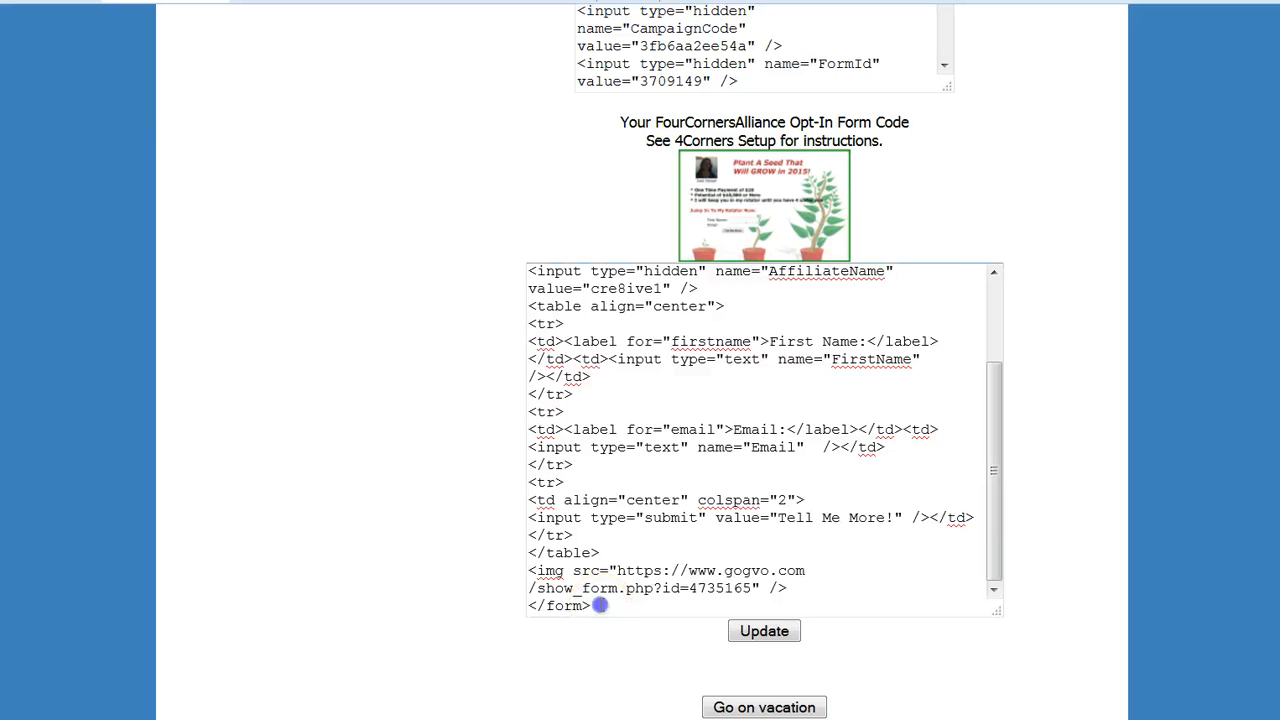
pyautogui.moveTo(565, 608); pyautogui.dragTo(474, 226)
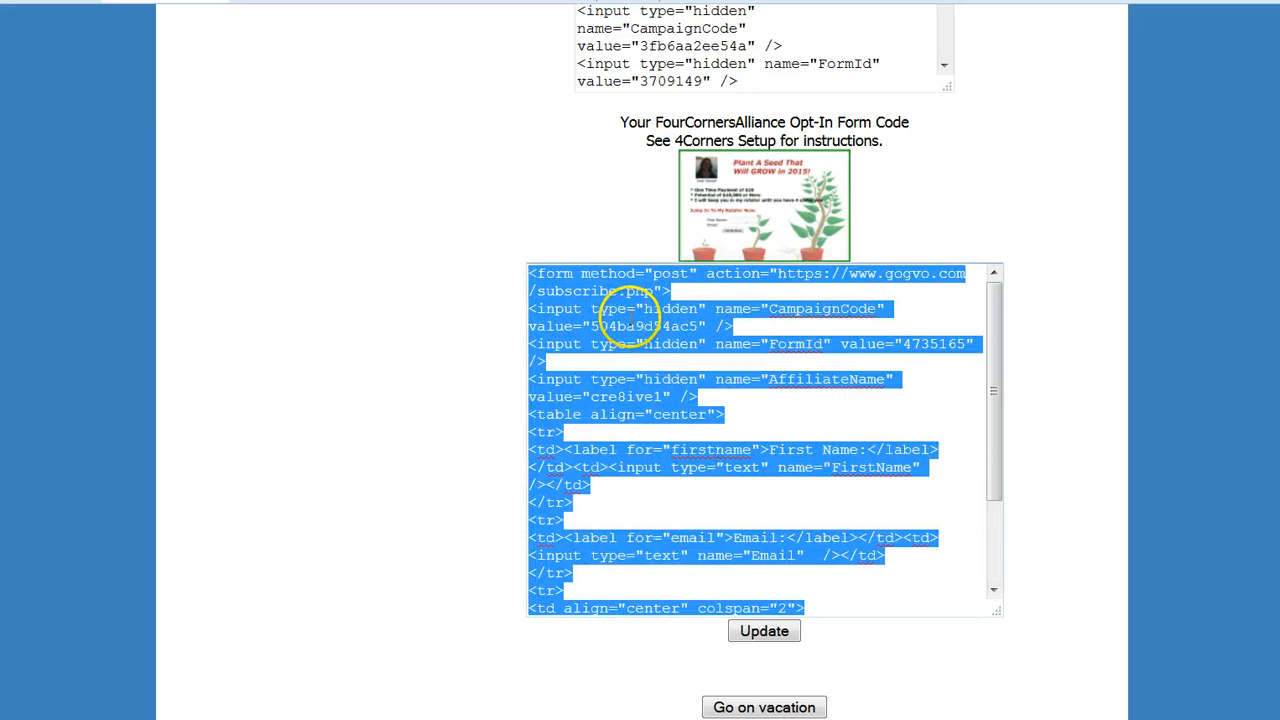
pyautogui.press('Delete')
pyautogui.hotkey('ctrl', 'v')
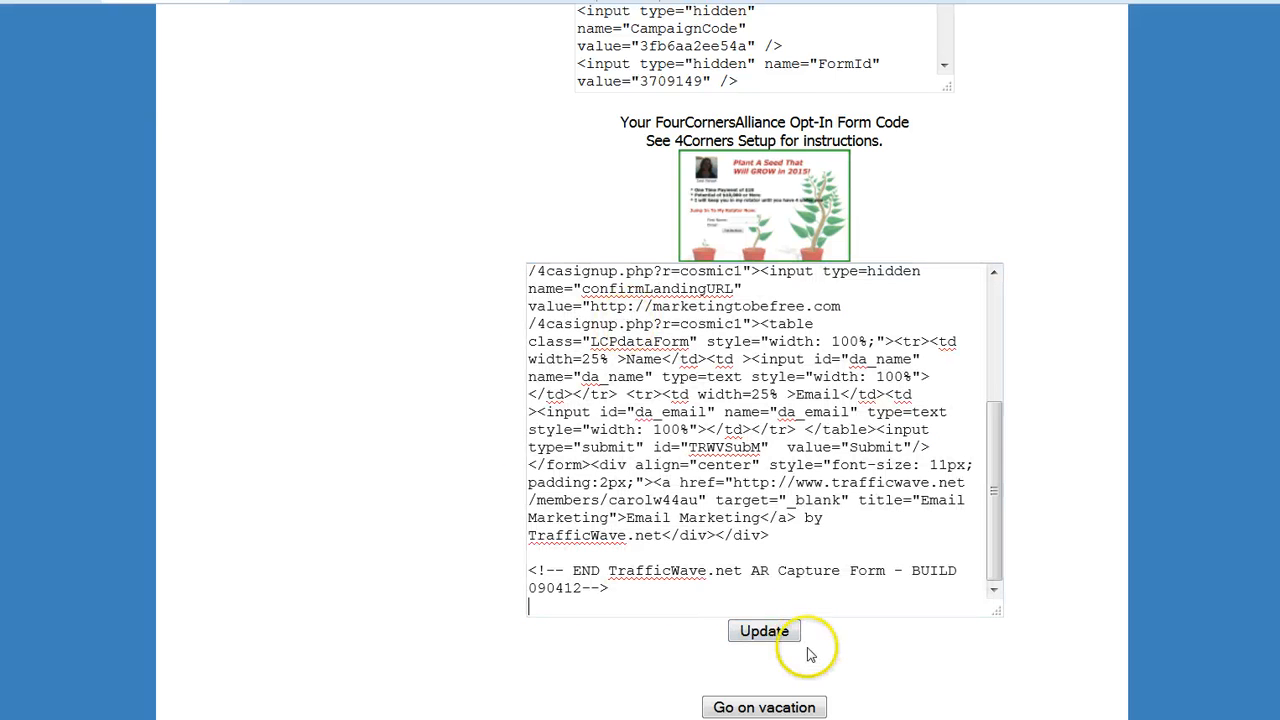
pyautogui.click(768, 634)
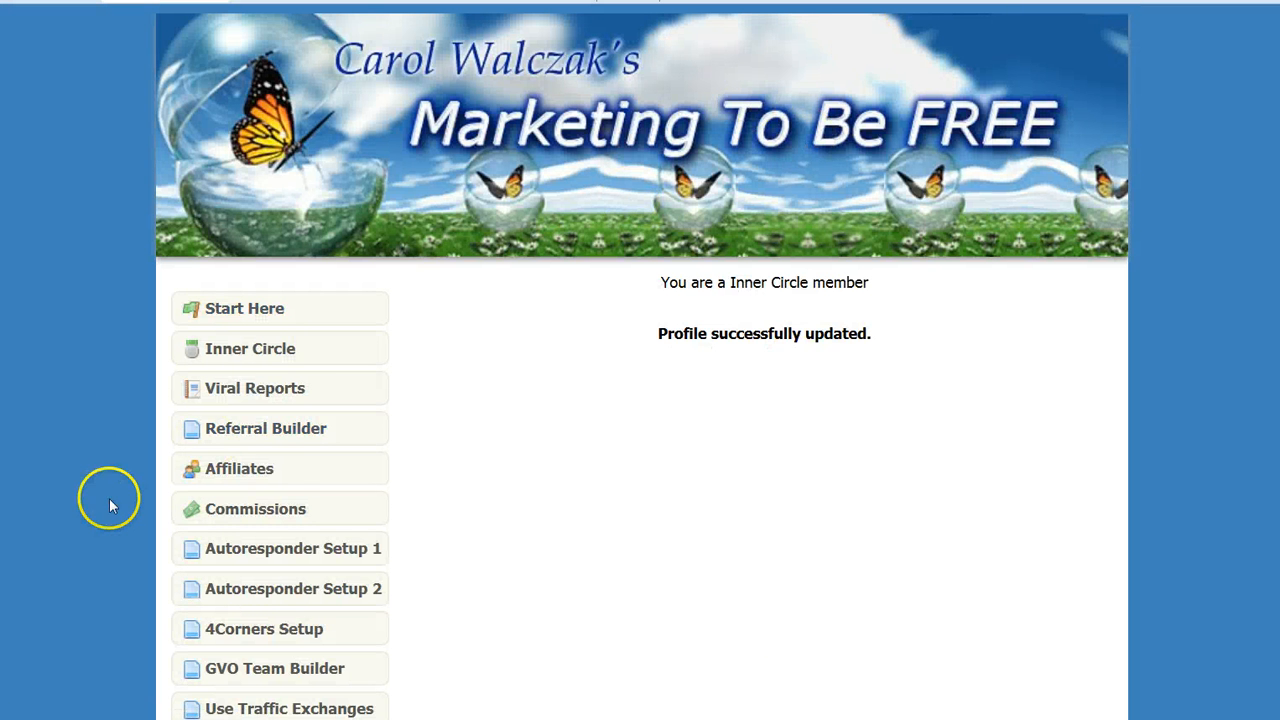
# Return to the Affiliates page and open the Four Corners opt-in page 4casqueeze.php in a new tab.
pyautogui.scroll(-3, 120, 430)
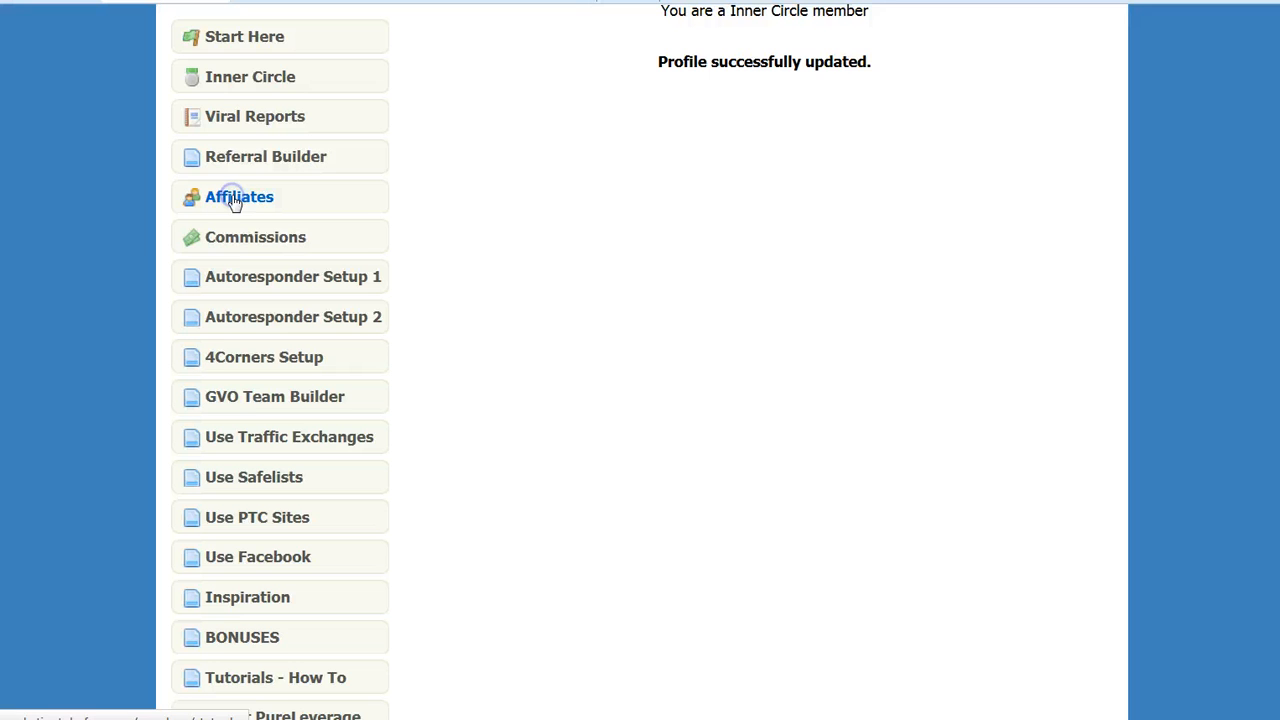
pyautogui.click(233, 200)
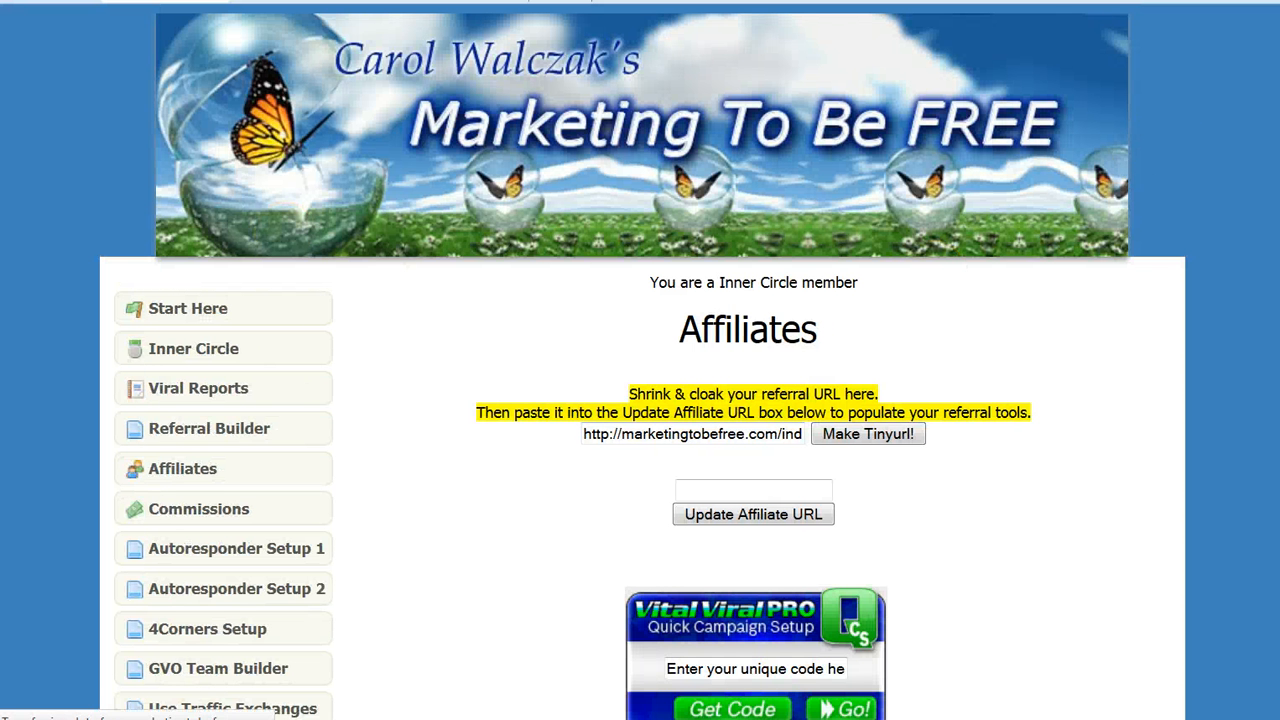
pyautogui.scroll(-20, 640, 400)
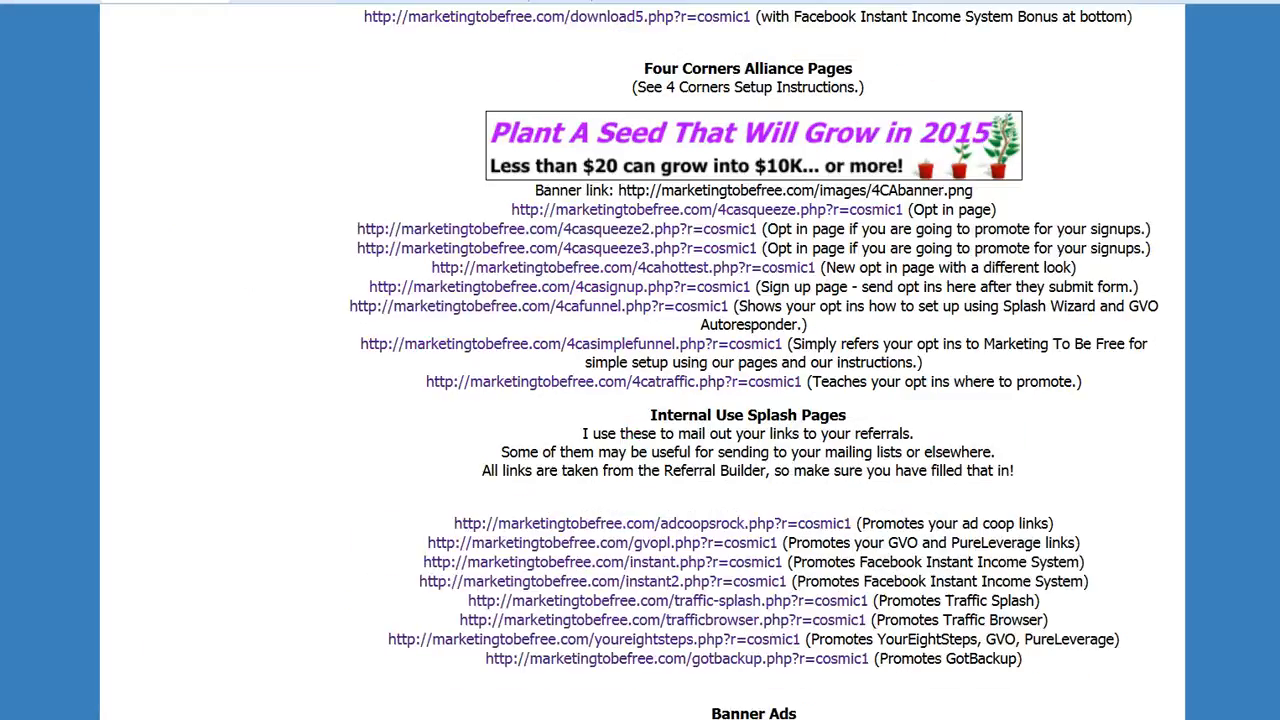
pyautogui.scroll(-2, 814, 200)
pyautogui.scroll(3, 851, 200)
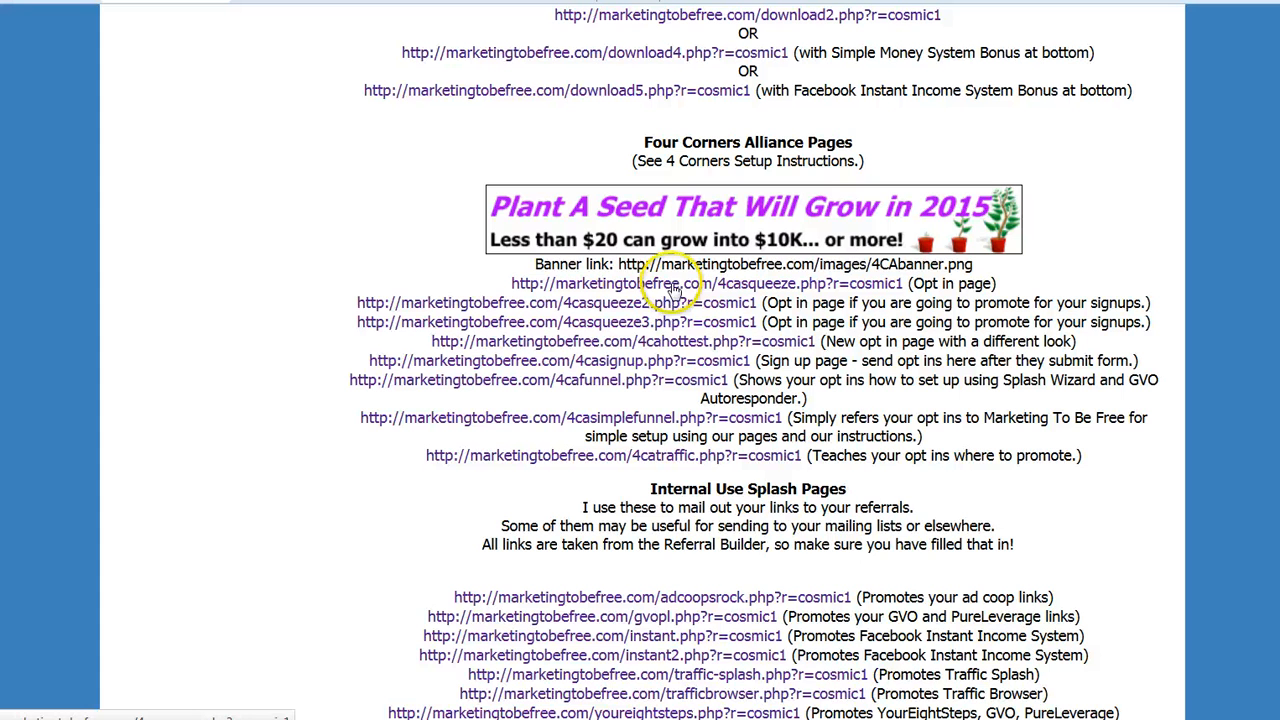
pyautogui.rightClick(655, 303)
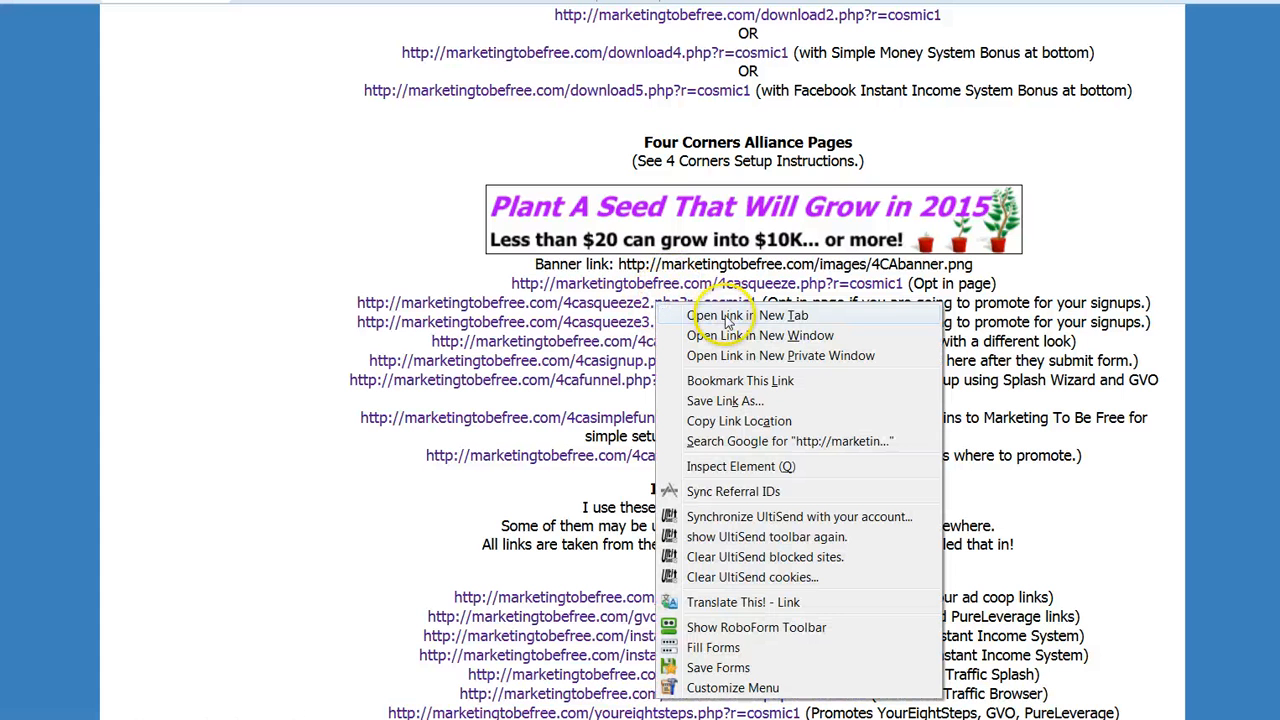
pyautogui.click(353, 250)
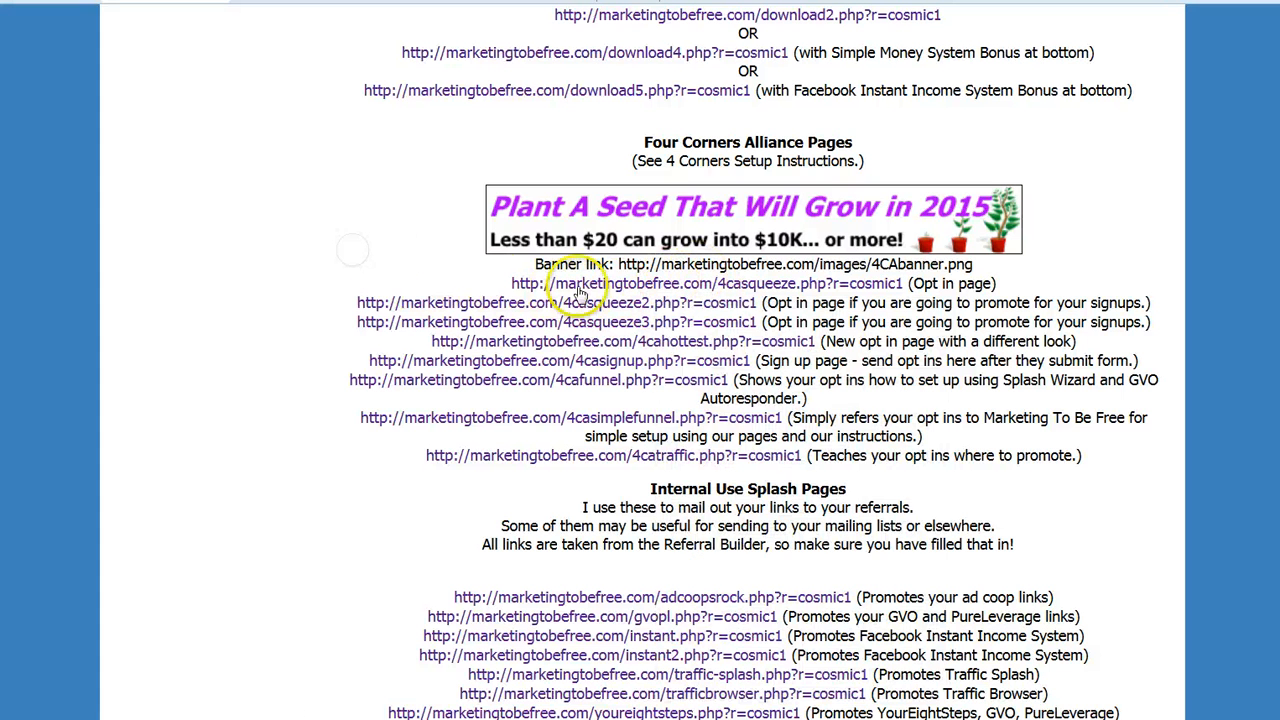
pyautogui.rightClick(648, 287)
pyautogui.click(725, 295)
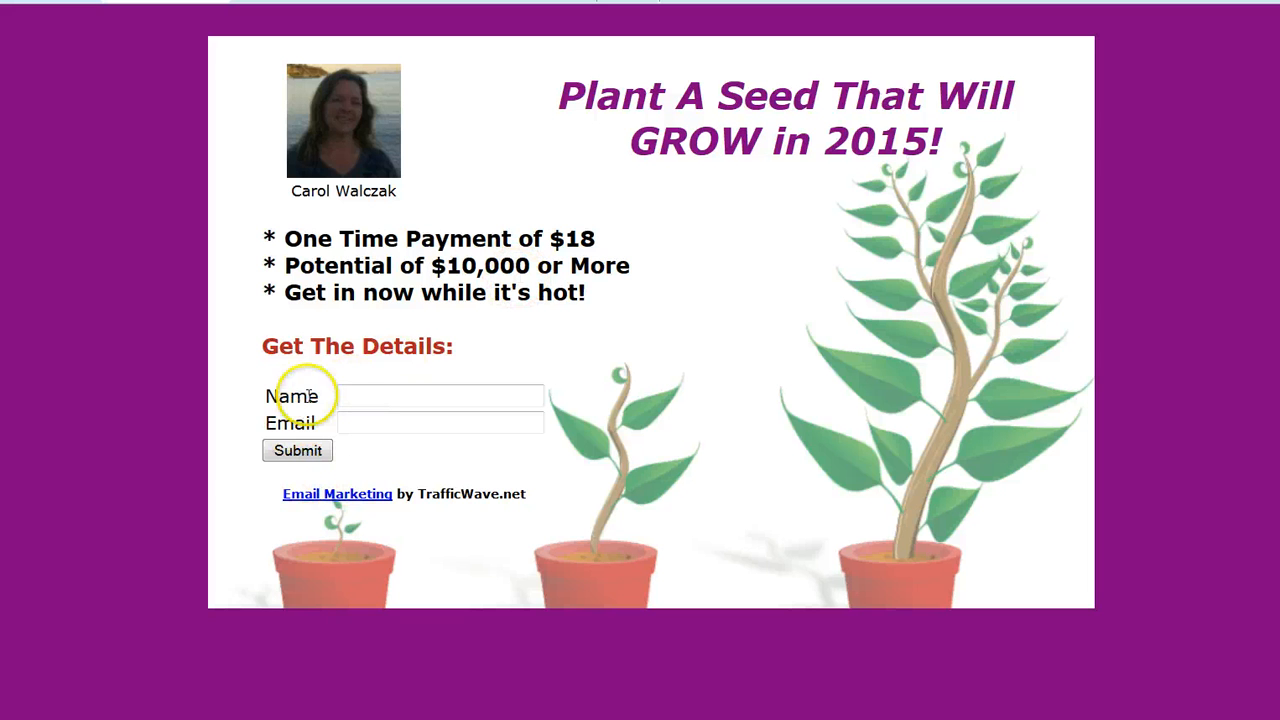
# Submit the opt-in form with a test name and an e-mail address, and look through the sign-up page it leads to.
pyautogui.click(360, 397)
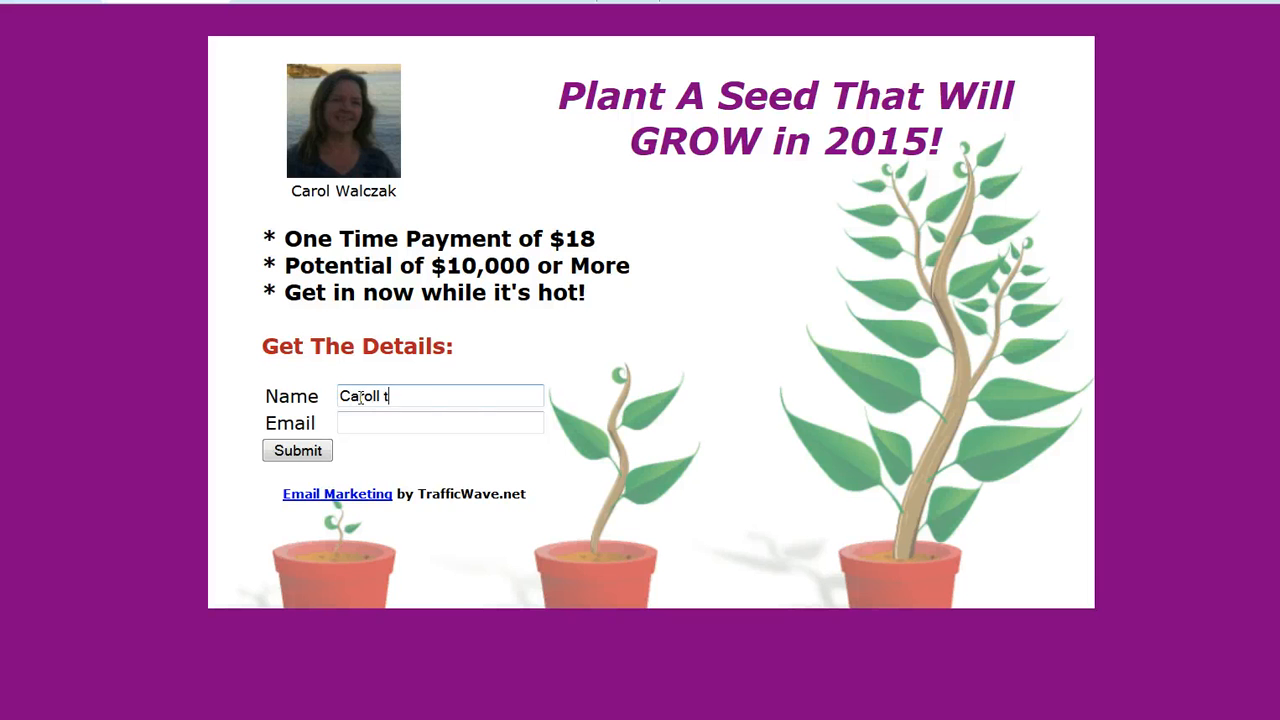
pyautogui.write('Carol teesting')
pyautogui.press('Tab')
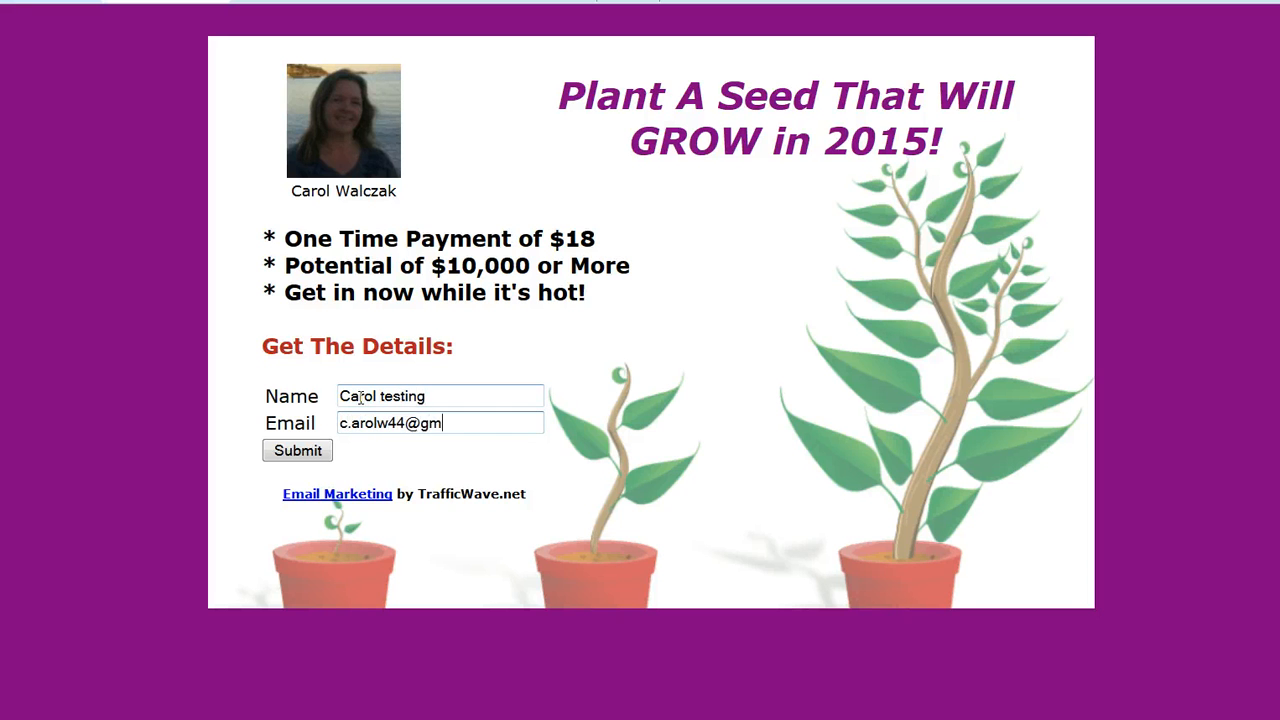
pyautogui.click(293, 452)
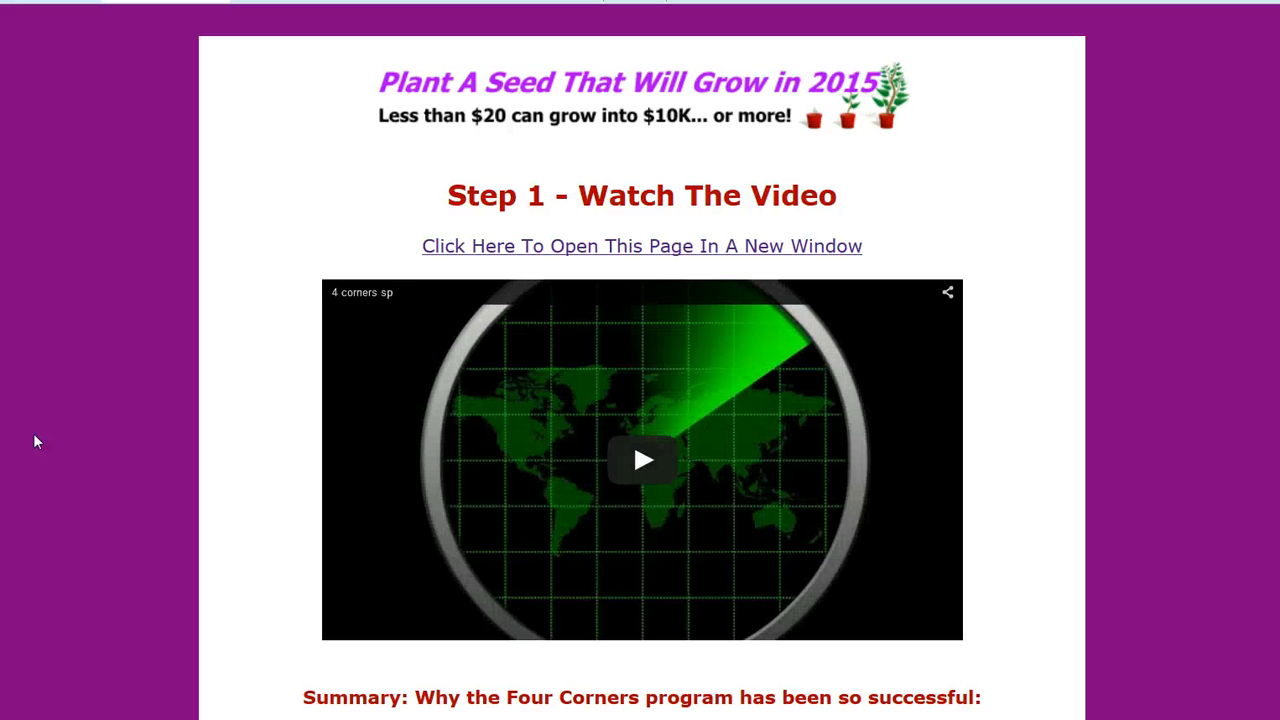
pyautogui.scroll(-10, 73, 433)
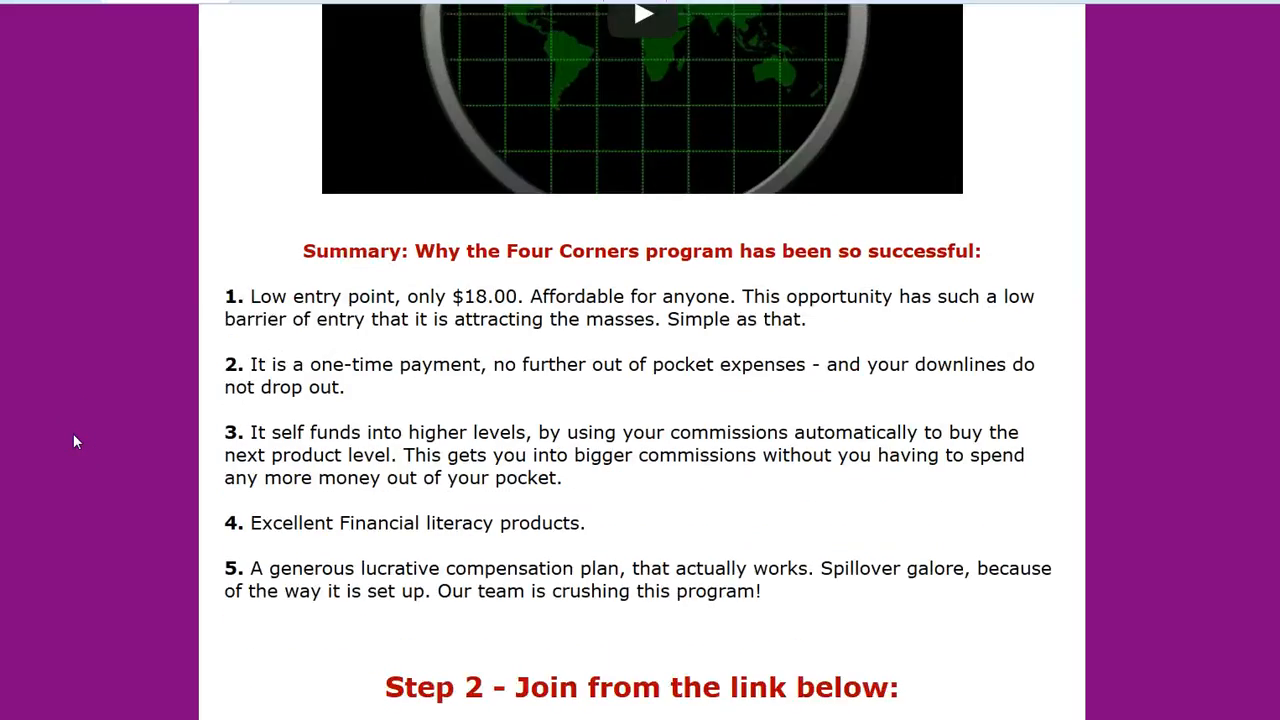
pyautogui.scroll(-3, 74, 440)
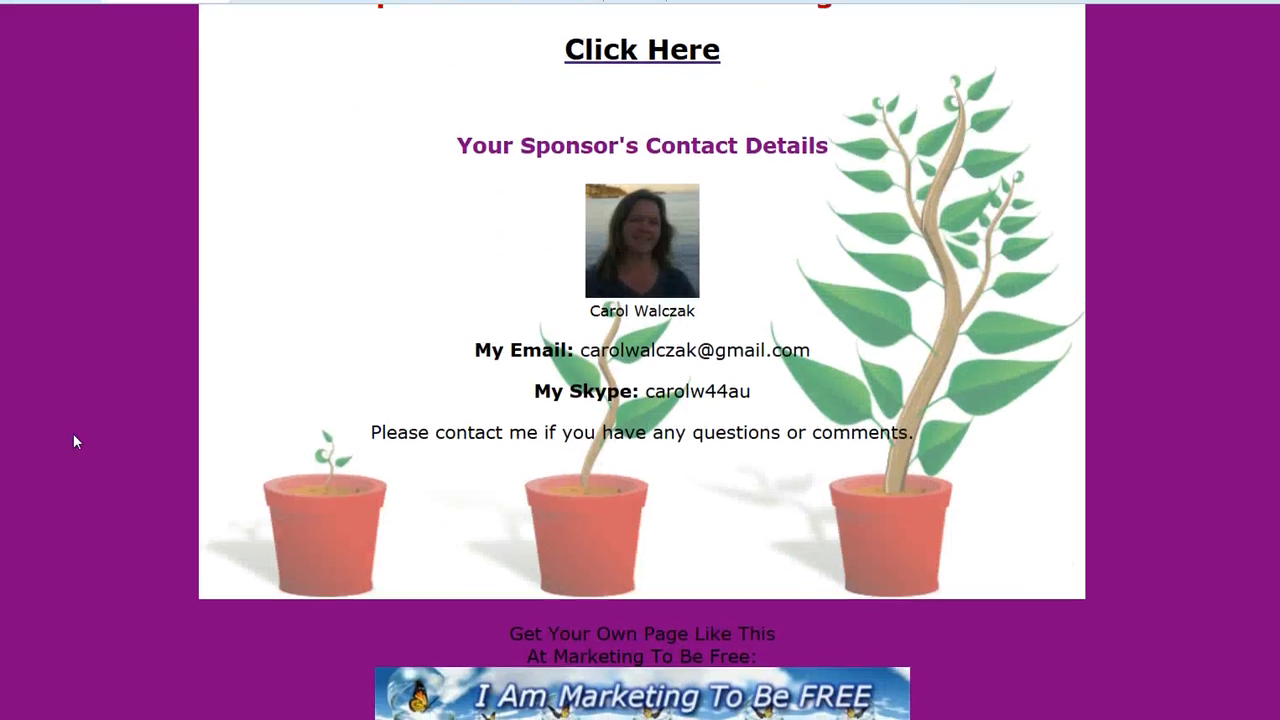
pyautogui.scroll(8, 74, 440)
pyautogui.scroll(6, 73, 440)
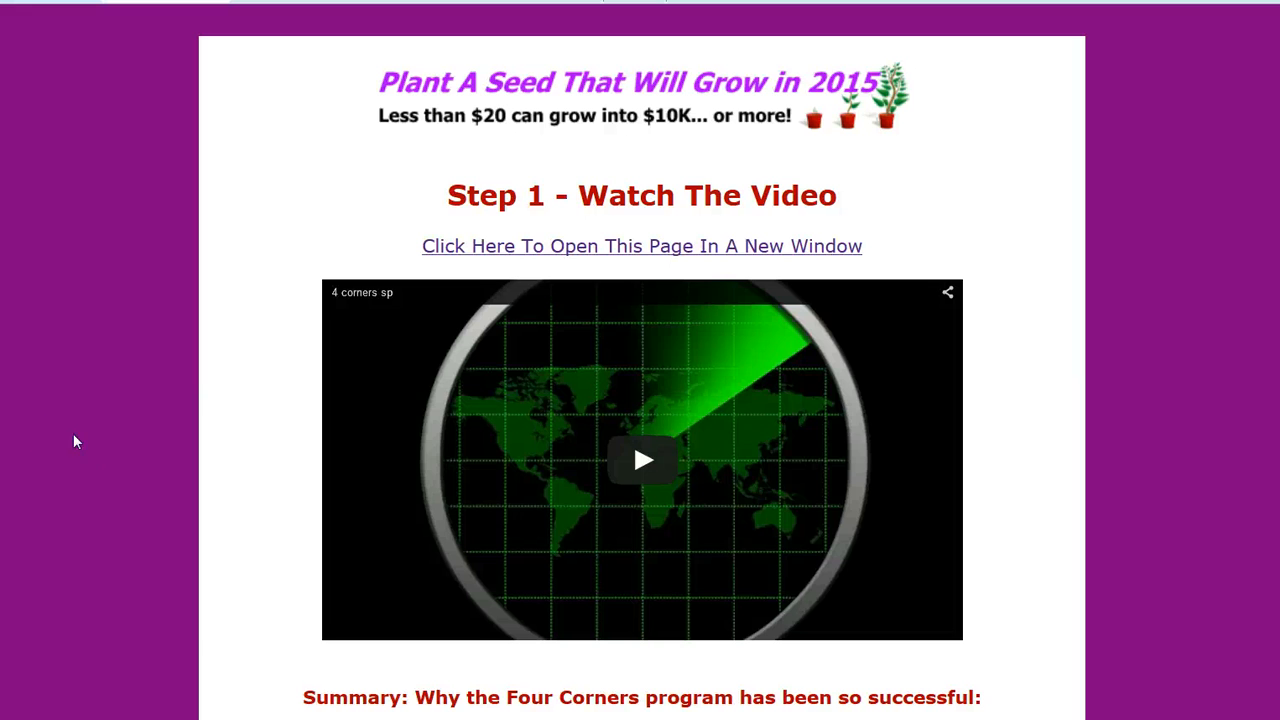